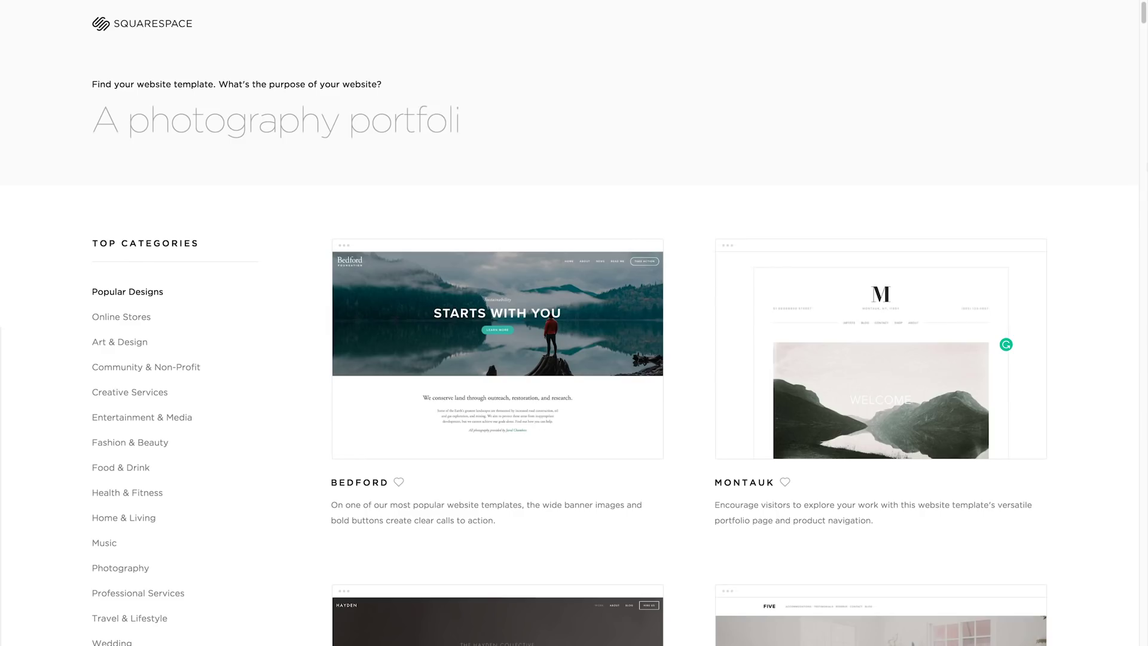
- Go to squarespace.com in Chrome and browse the photography portfolio templates
scroll(574, 322, "down", 18)
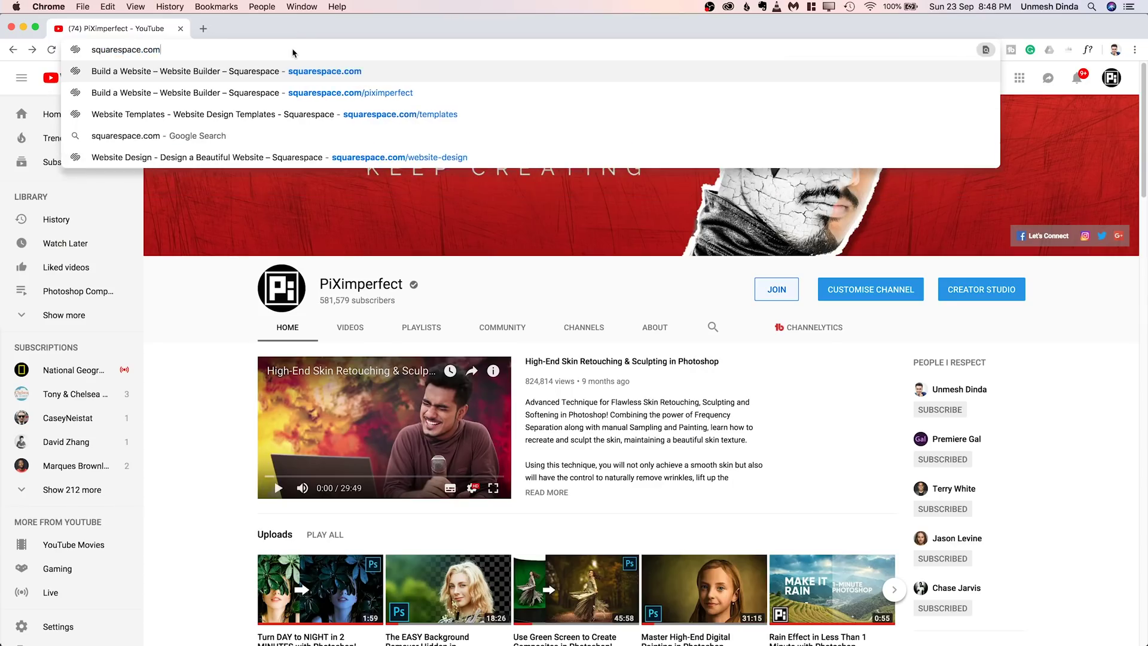
key("Return")
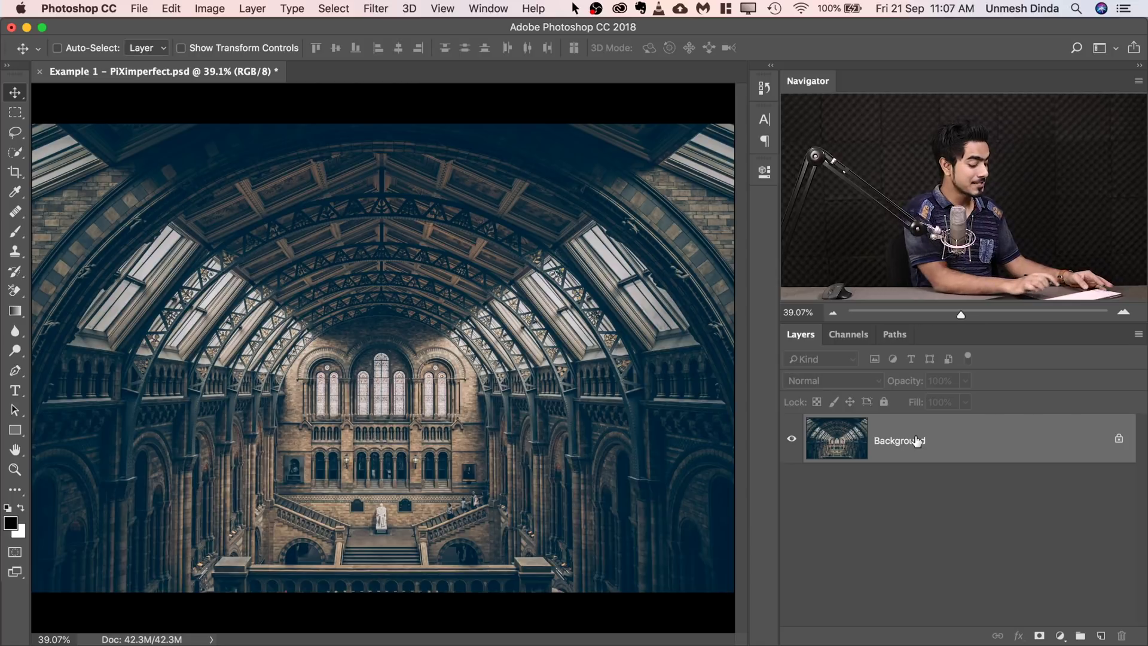
- Duplicate the Background as Layer 1 and convert it for smart filters
key("super")
key("super+j")
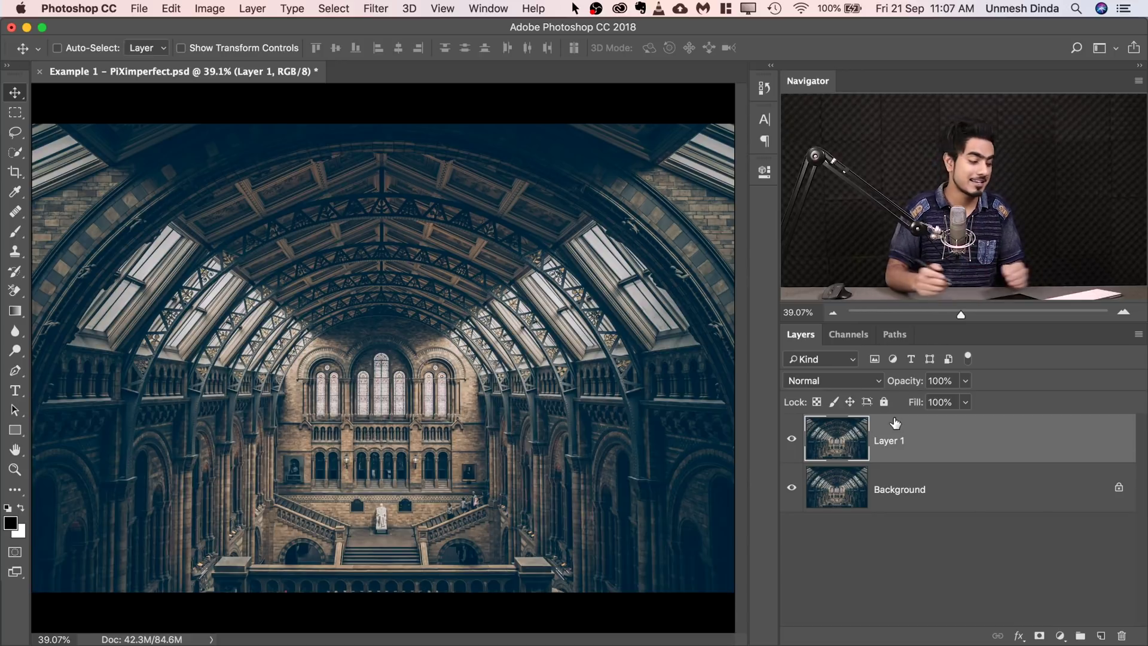
left_click(382, 9)
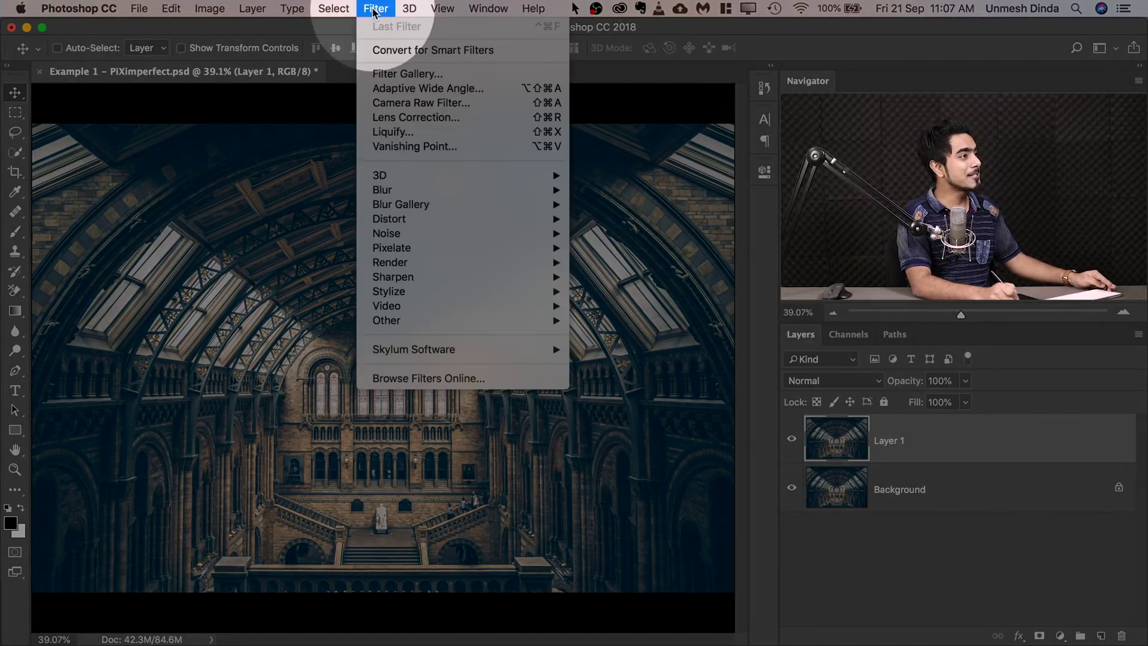
left_click(415, 56)
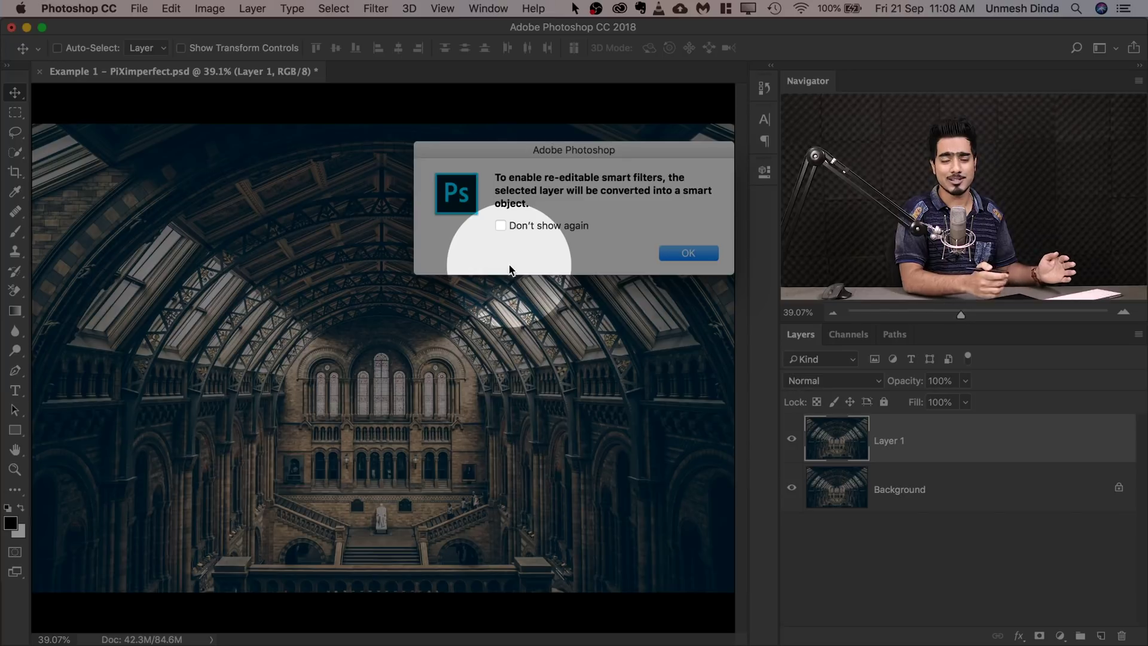
left_click(690, 252)
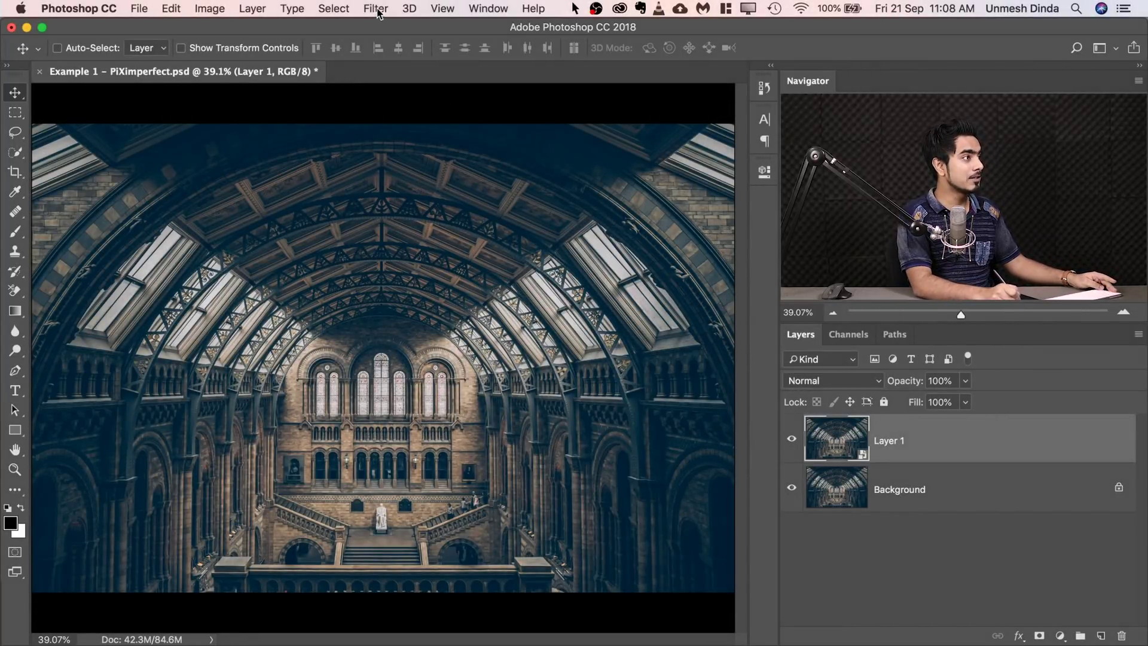
- Start a High Pass filter on Layer 1 and zoom into the stained-glass windows to preview
left_click(378, 11)
mouse_move(476, 321)
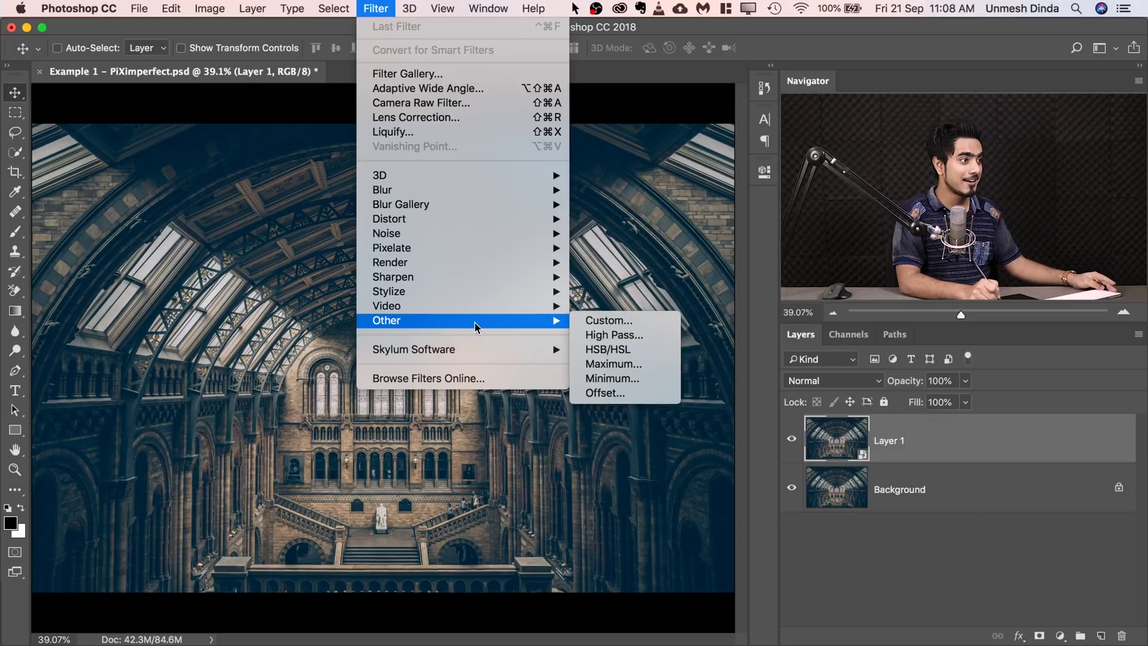
left_click(589, 338)
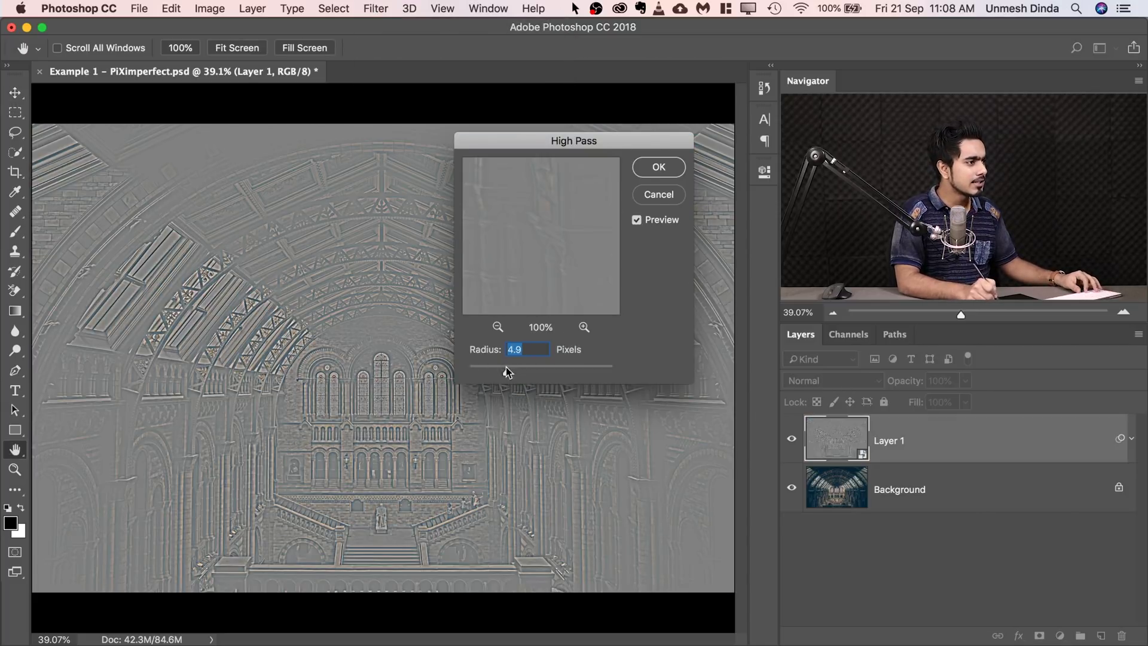
left_click_drag(506, 368, 536, 372)
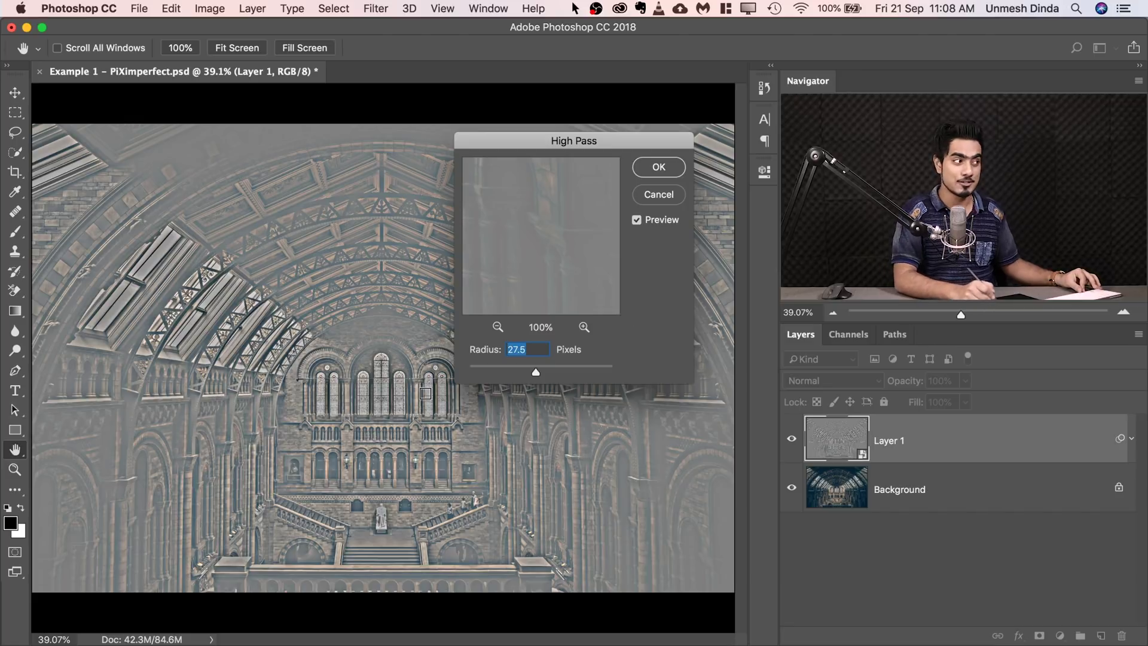
left_click_drag(383, 326, 418, 326)
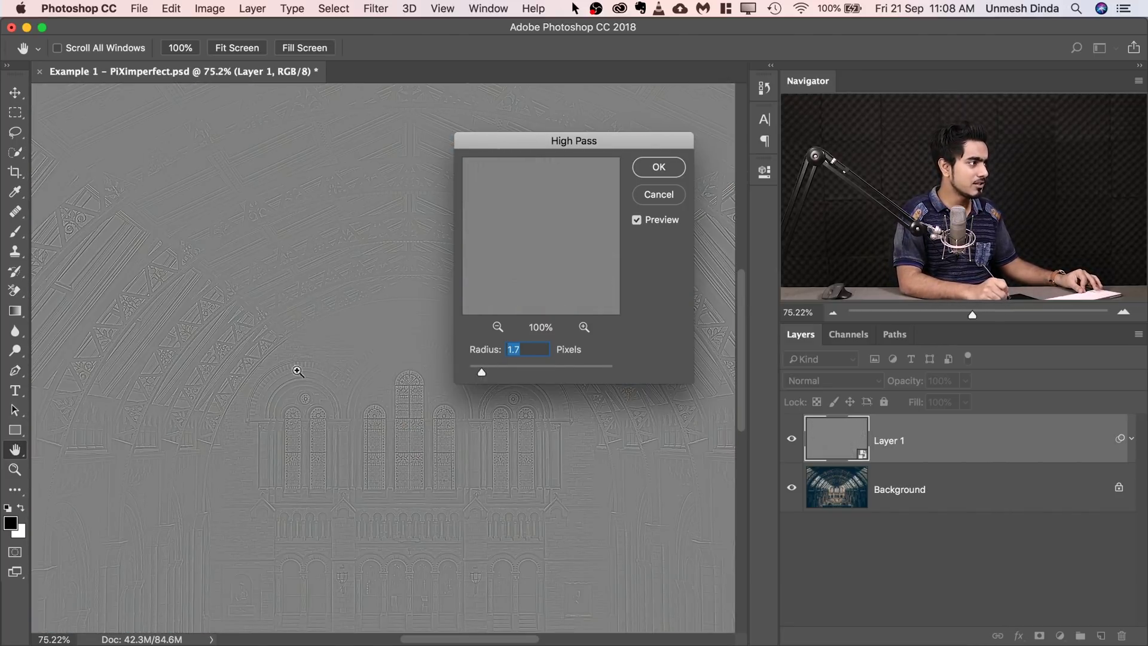
left_click_drag(274, 369, 257, 355)
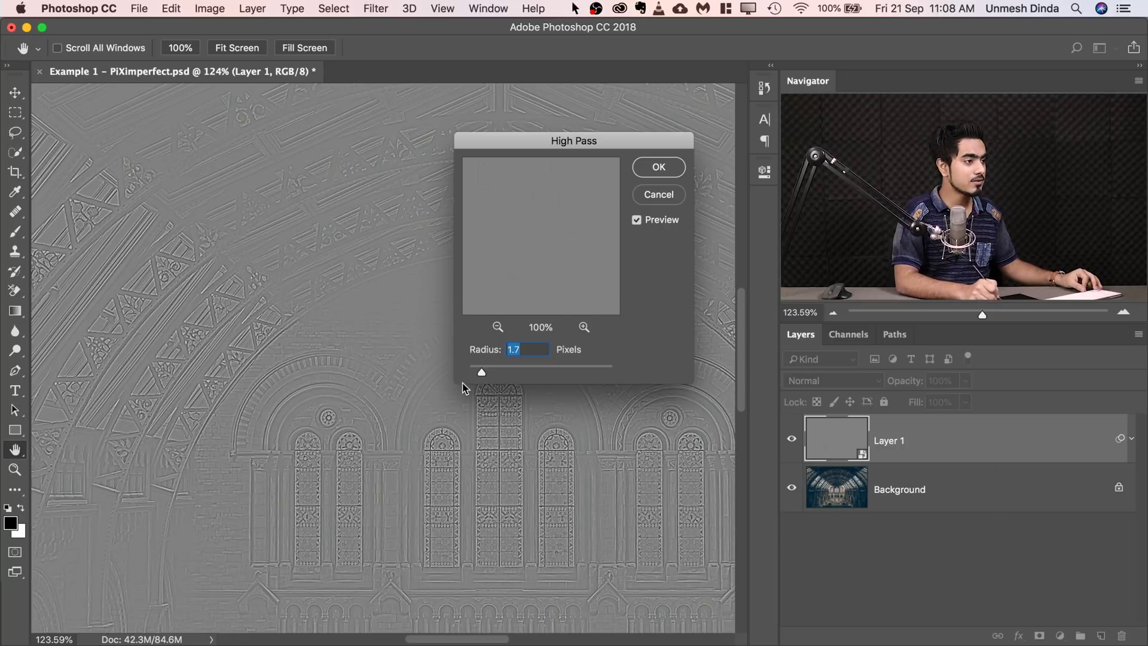
- Fine-tune the High Pass radius to 50.1 pixels and apply it
left_click_drag(491, 374, 539, 367)
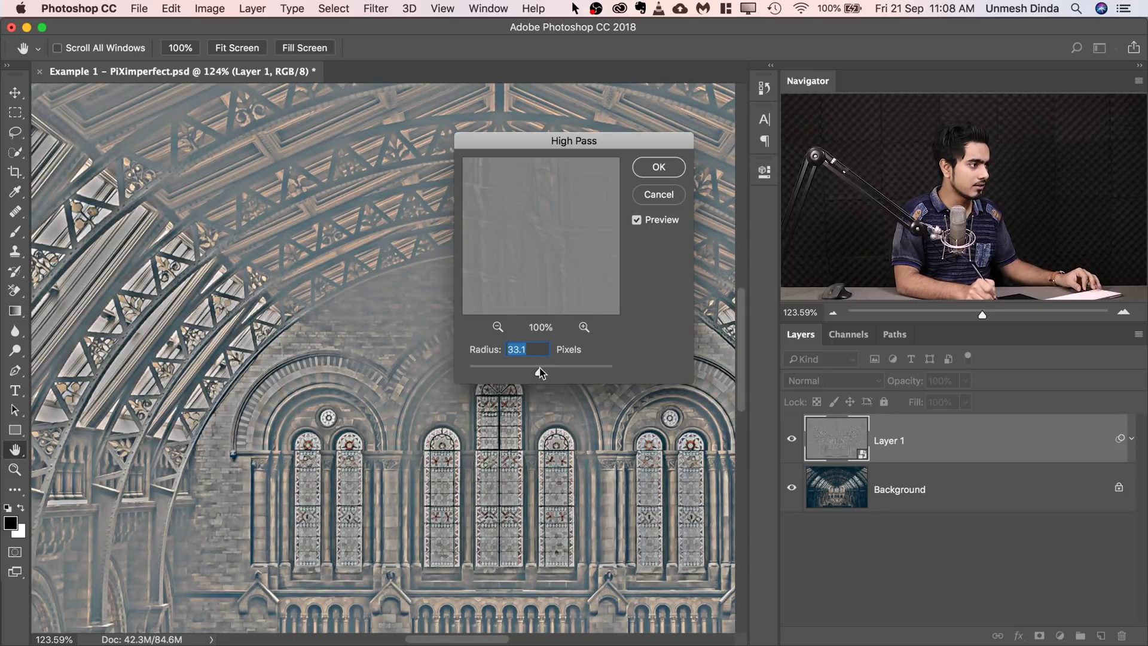
scroll(411, 389, "down", 6)
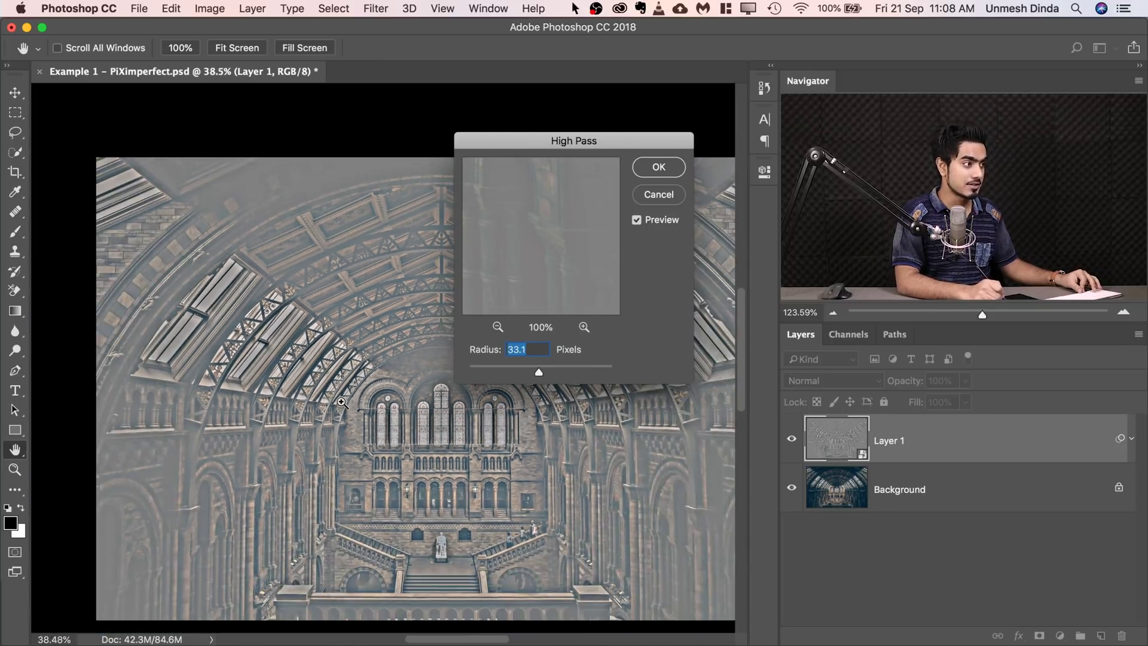
scroll(411, 390, "up", 2)
mouse_move(523, 368)
left_mouse_down()
mouse_move(510, 368)
mouse_move(545, 374)
left_mouse_up()
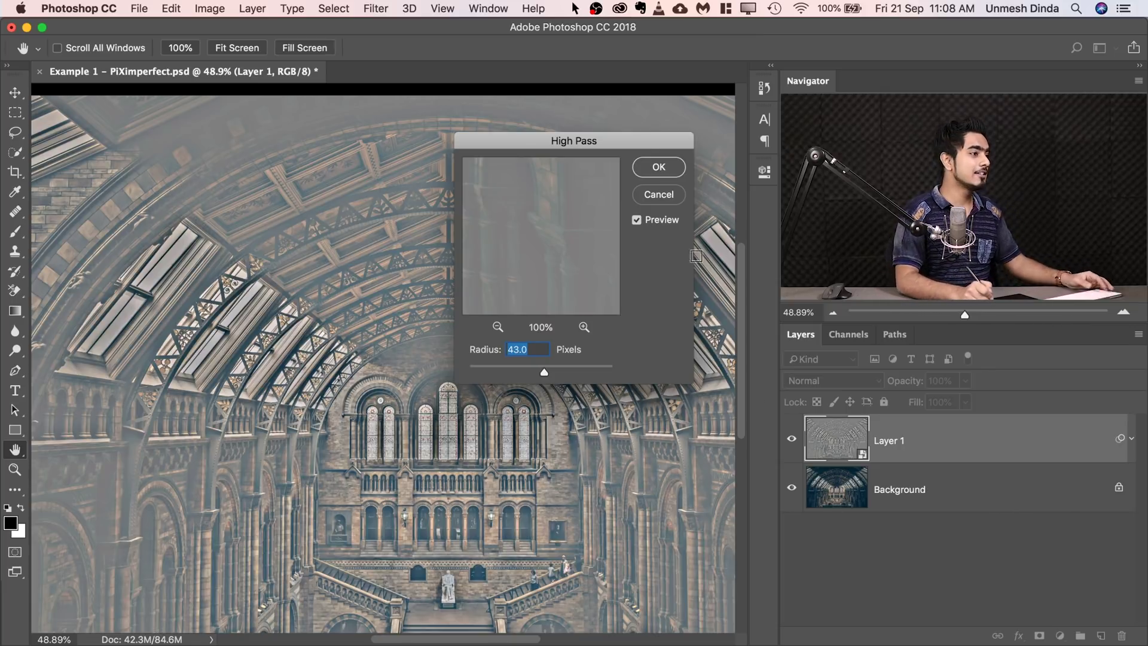
left_click_drag(565, 148, 230, 173)
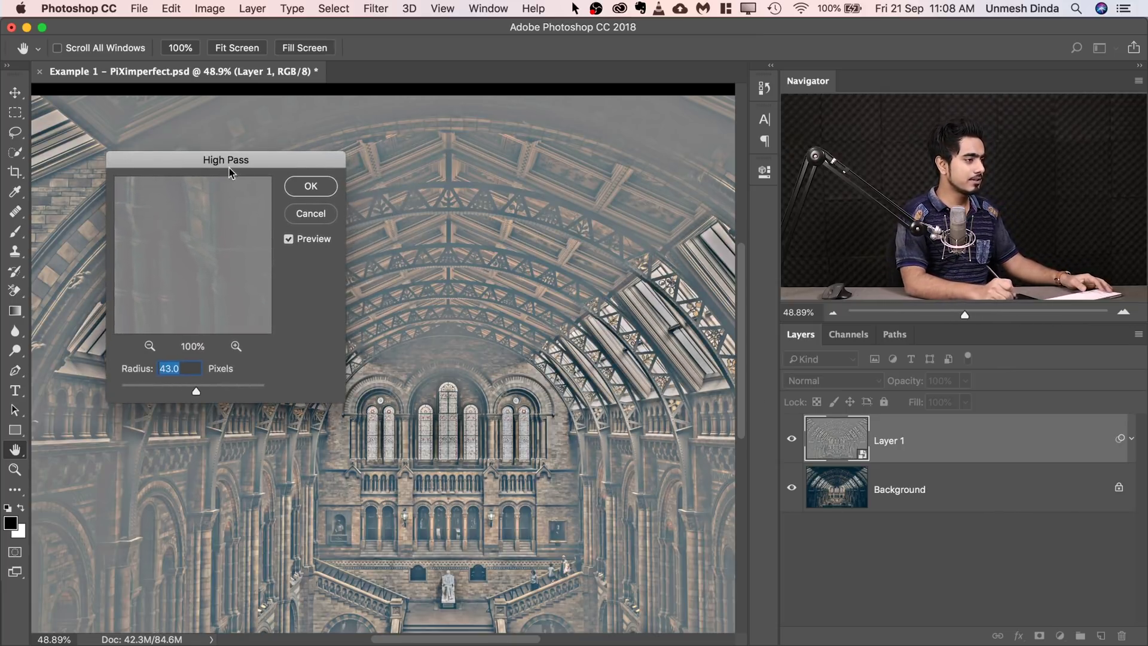
left_click_drag(174, 394, 201, 393)
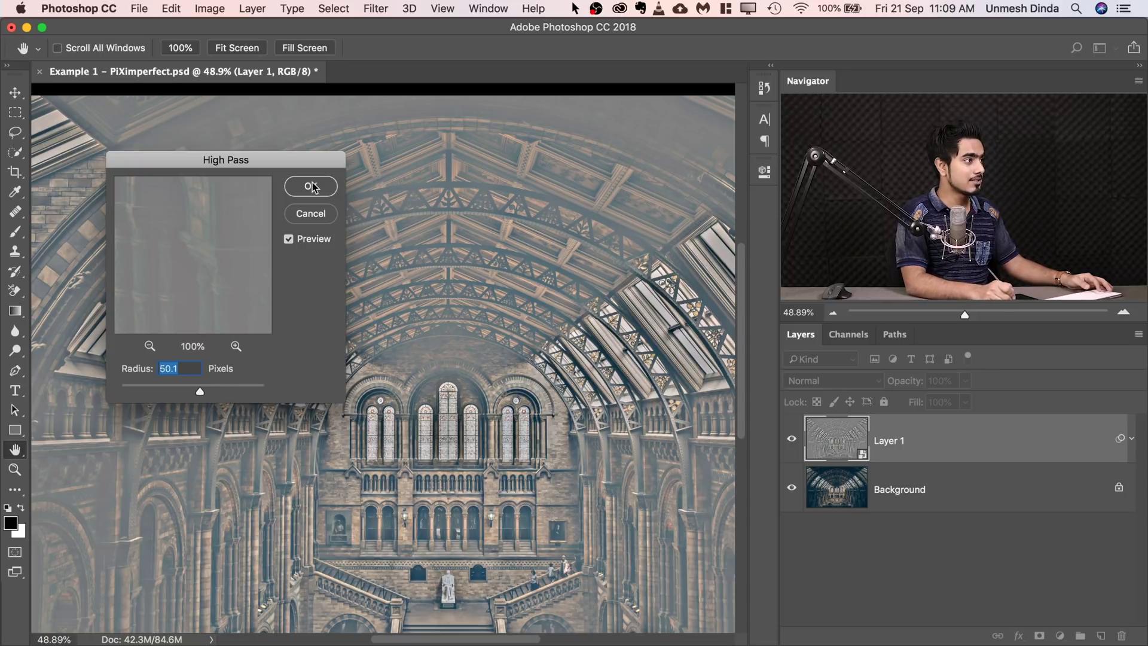
key("Return")
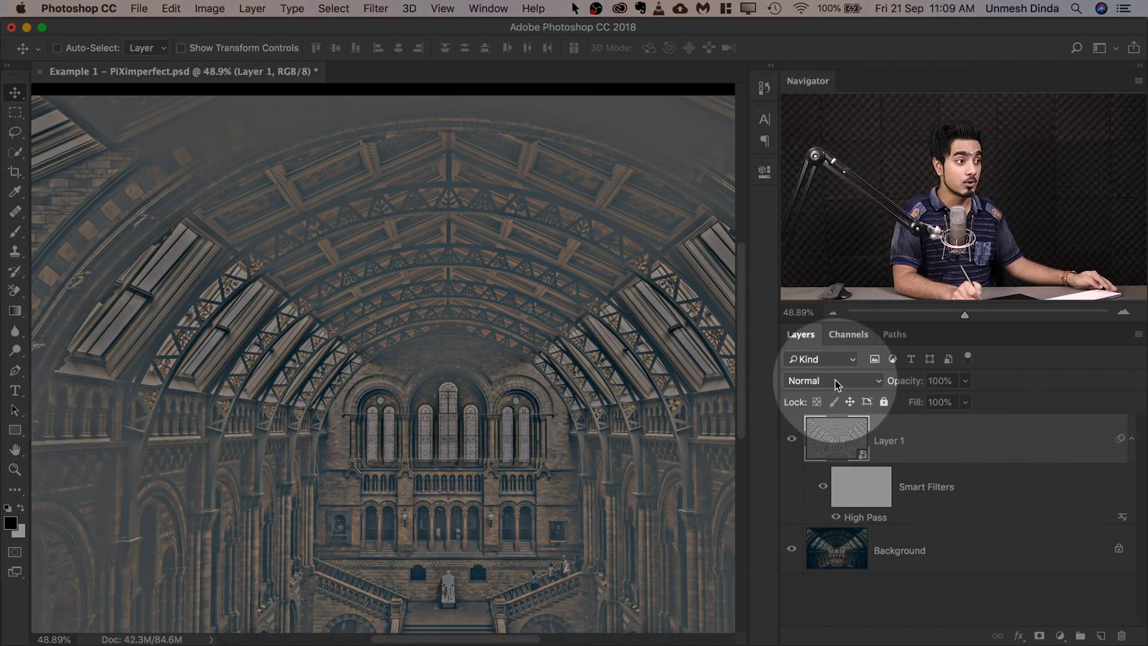
- Set Layer 1 to Hard Mix with Fill at 33%, toggling it to compare before and after
left_click(836, 384)
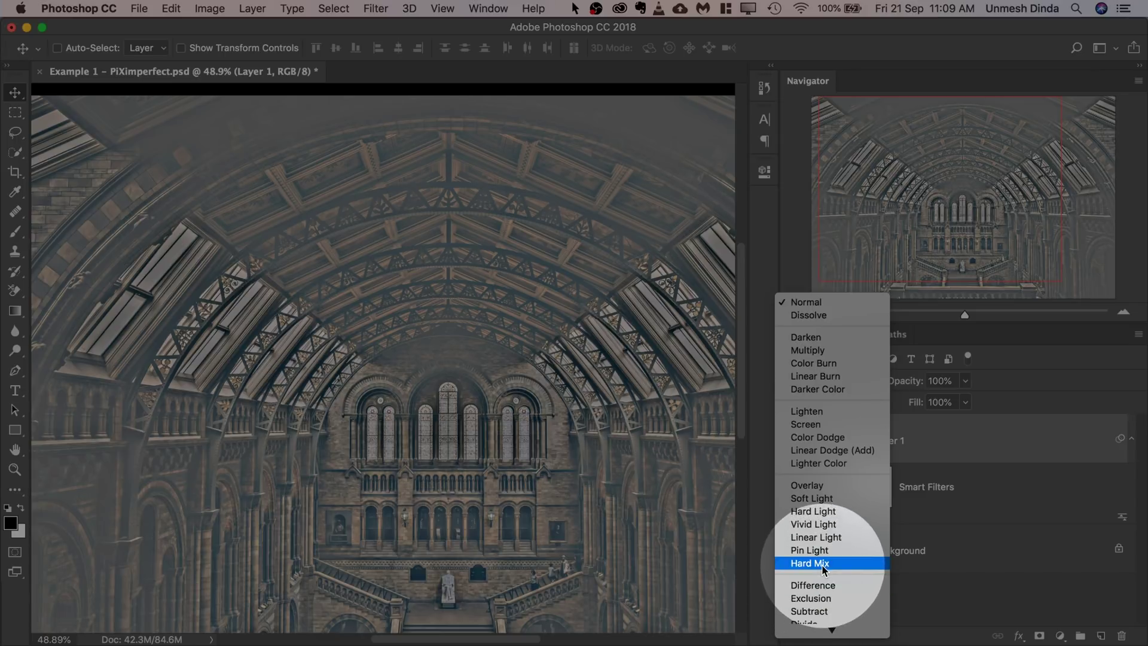
left_click(825, 564)
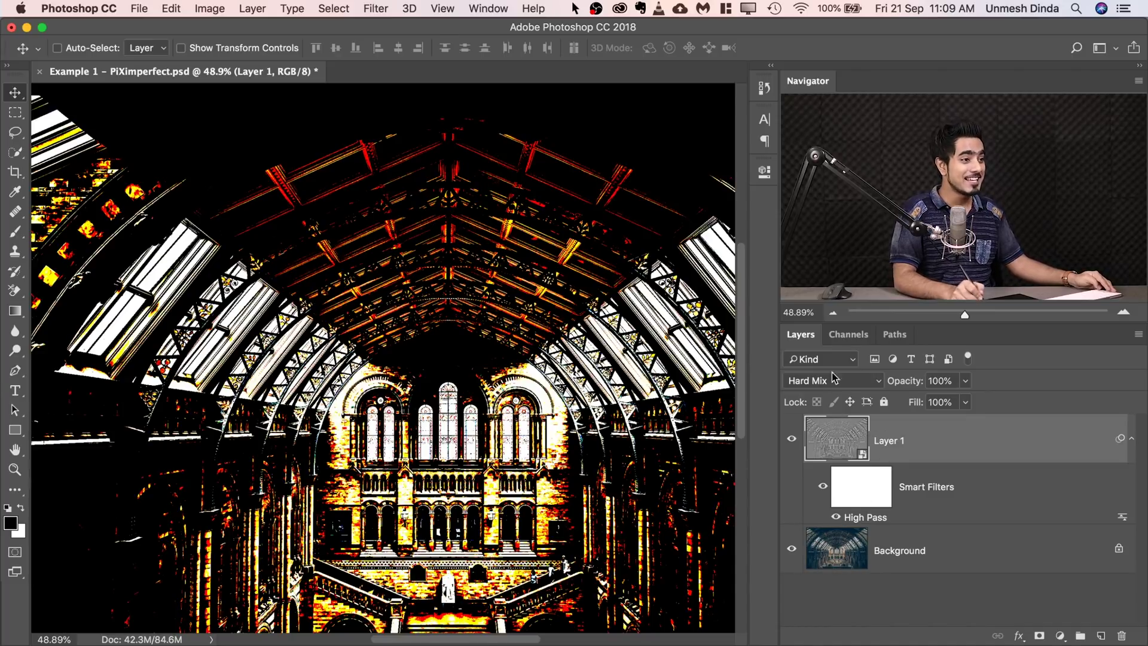
left_click_drag(903, 385, 871, 387)
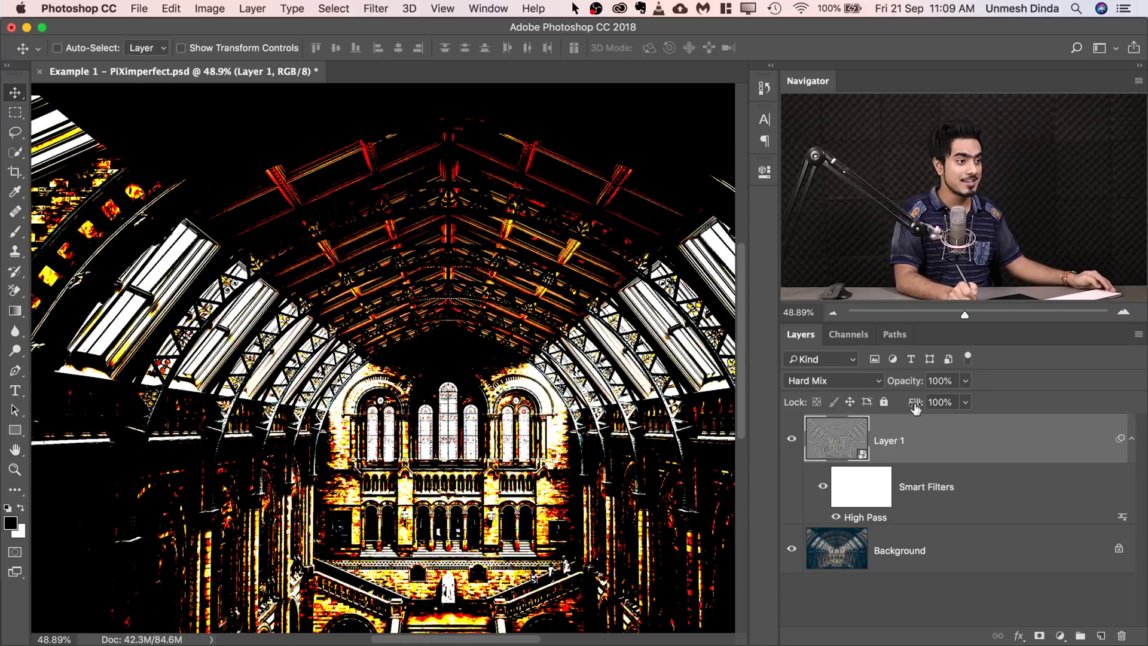
left_click_drag(914, 405, 863, 402)
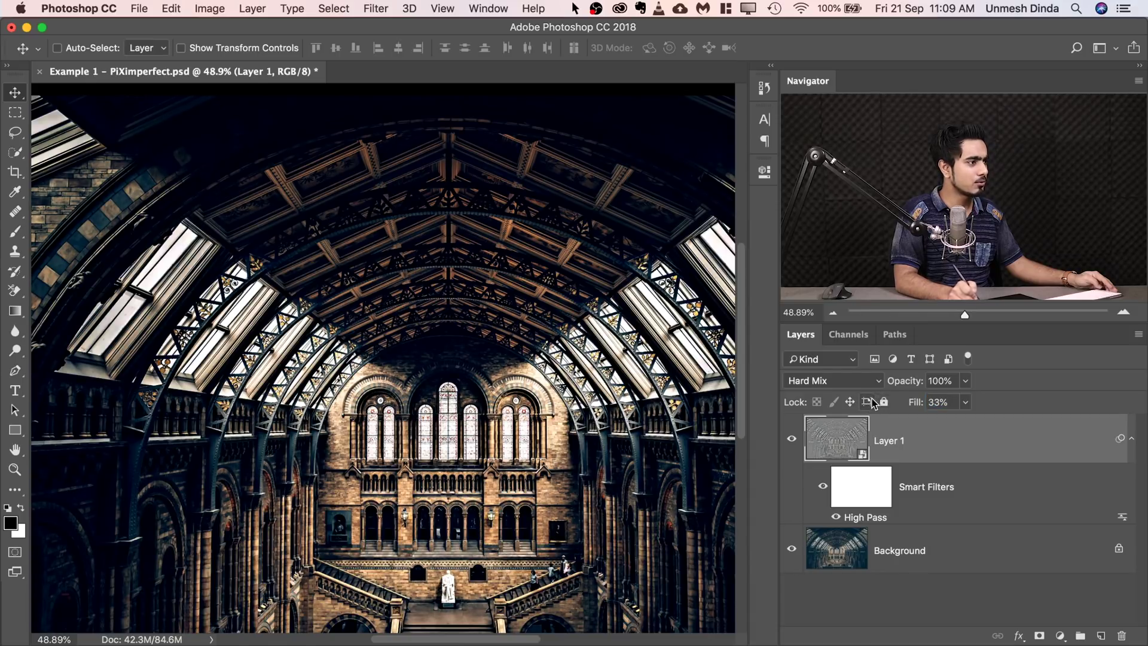
left_click(791, 440)
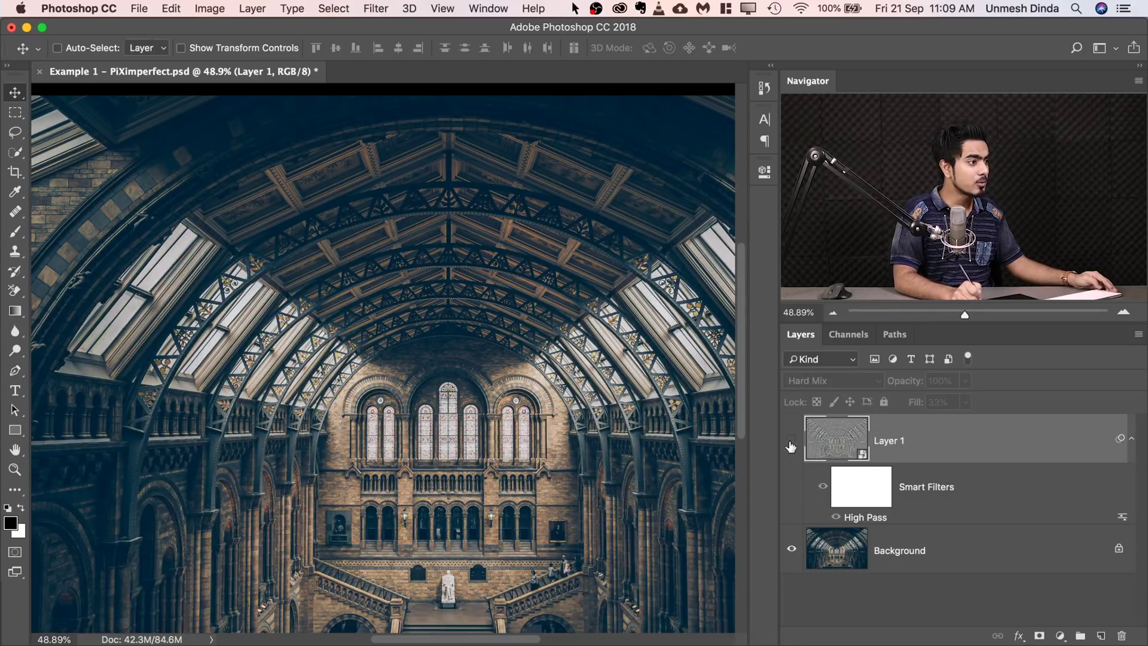
left_click(792, 441)
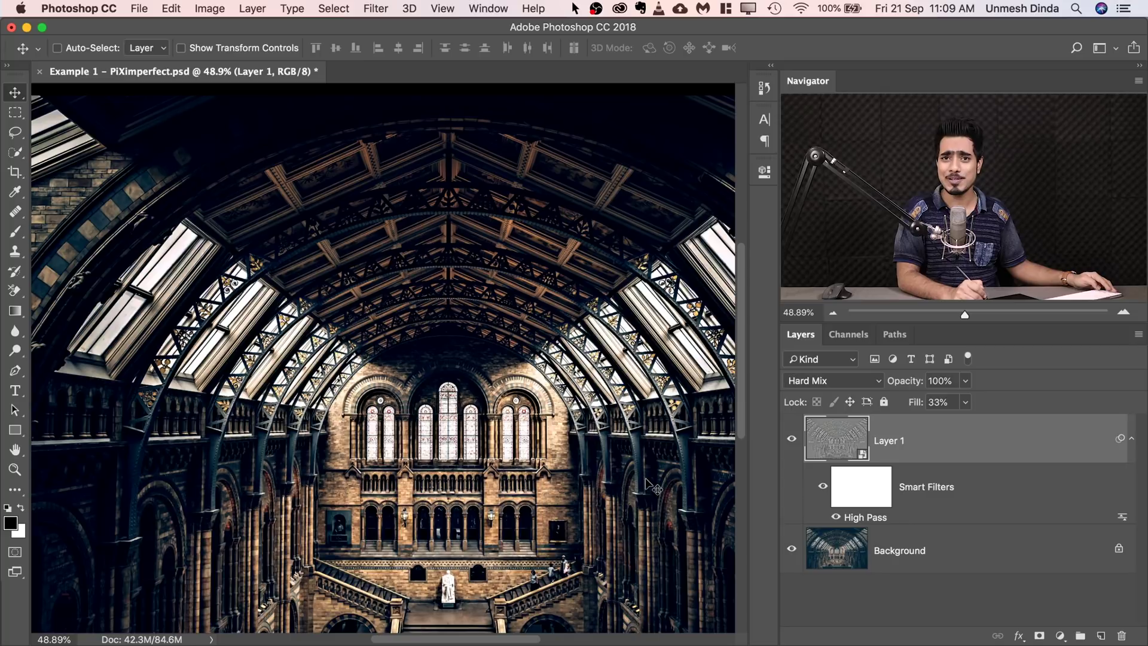
- Rename Layer 1 to 'Highlights'
double_click(888, 441)
type("Highlights")
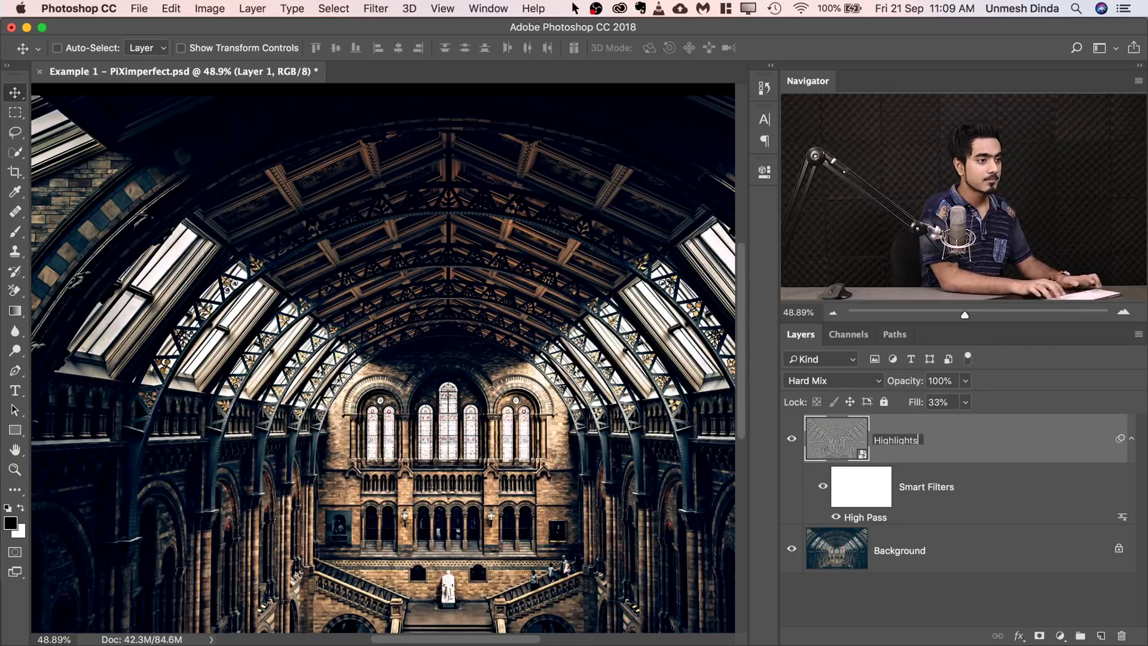
key("Return")
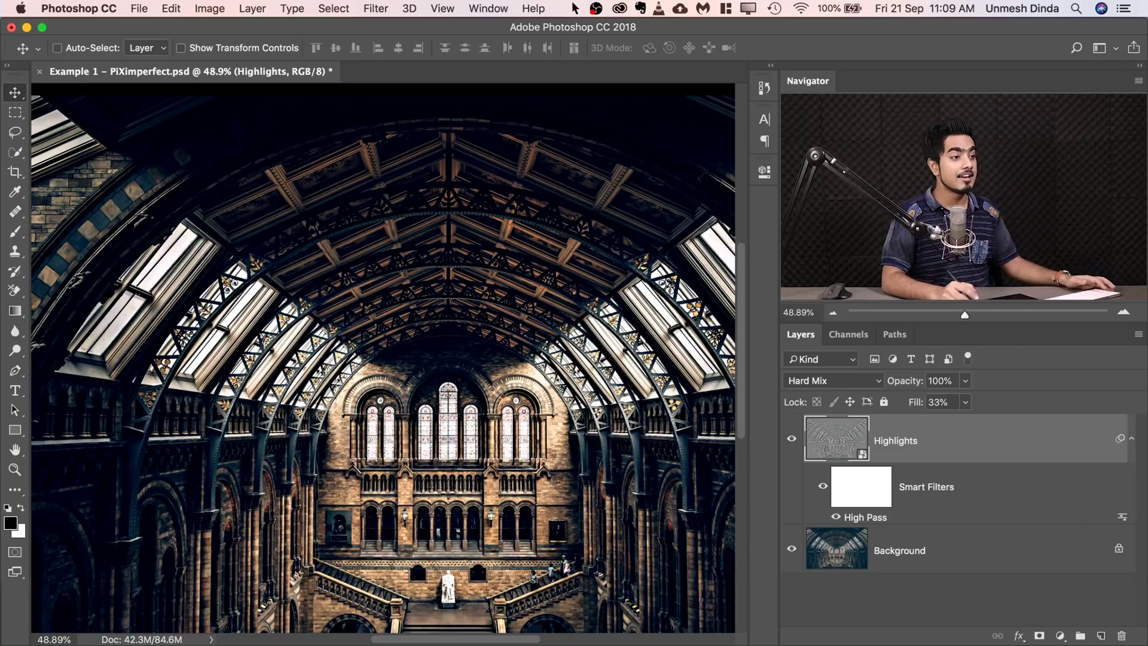
left_click(1078, 441)
mouse_move(1078, 440)
left_mouse_down()
mouse_move(987, 443)
mouse_move(1005, 443)
left_mouse_up()
- Split the Underlying Layer black slider in Highlights' Blend If and apply the blending options
double_click(1005, 443)
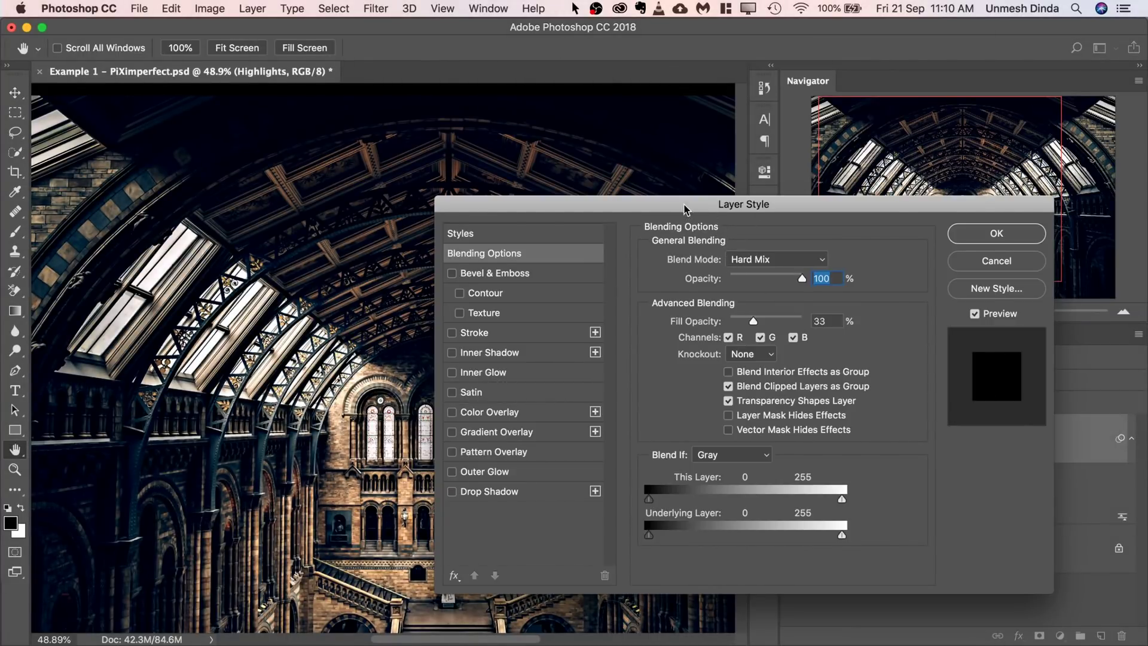
left_click_drag(685, 210, 835, 176)
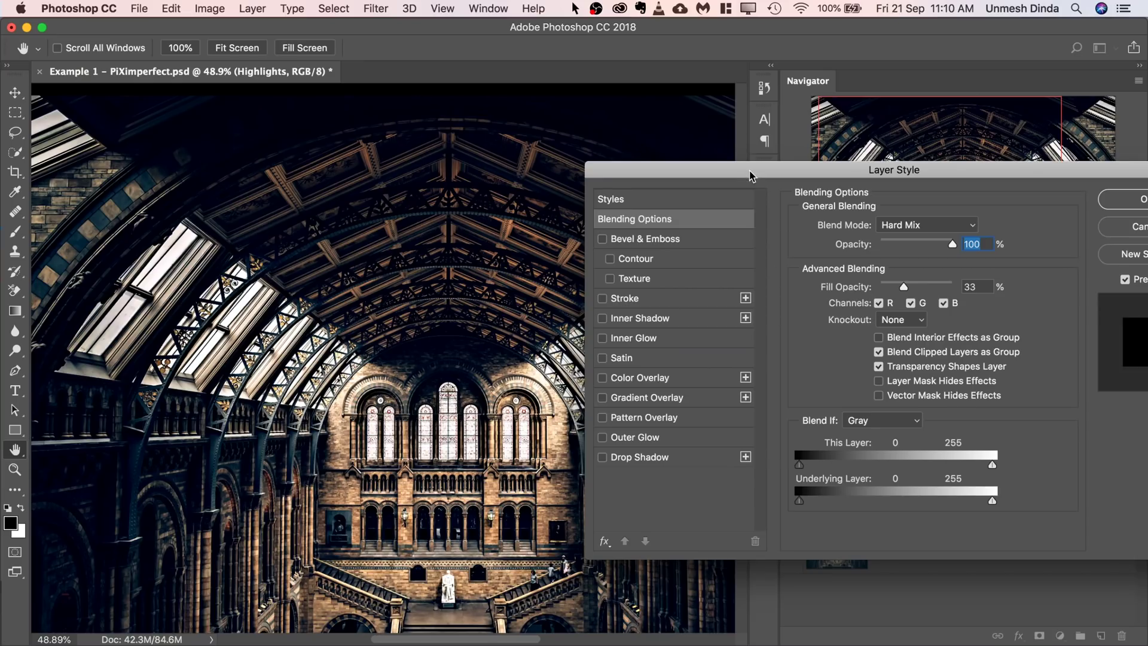
left_click_drag(752, 175, 682, 118)
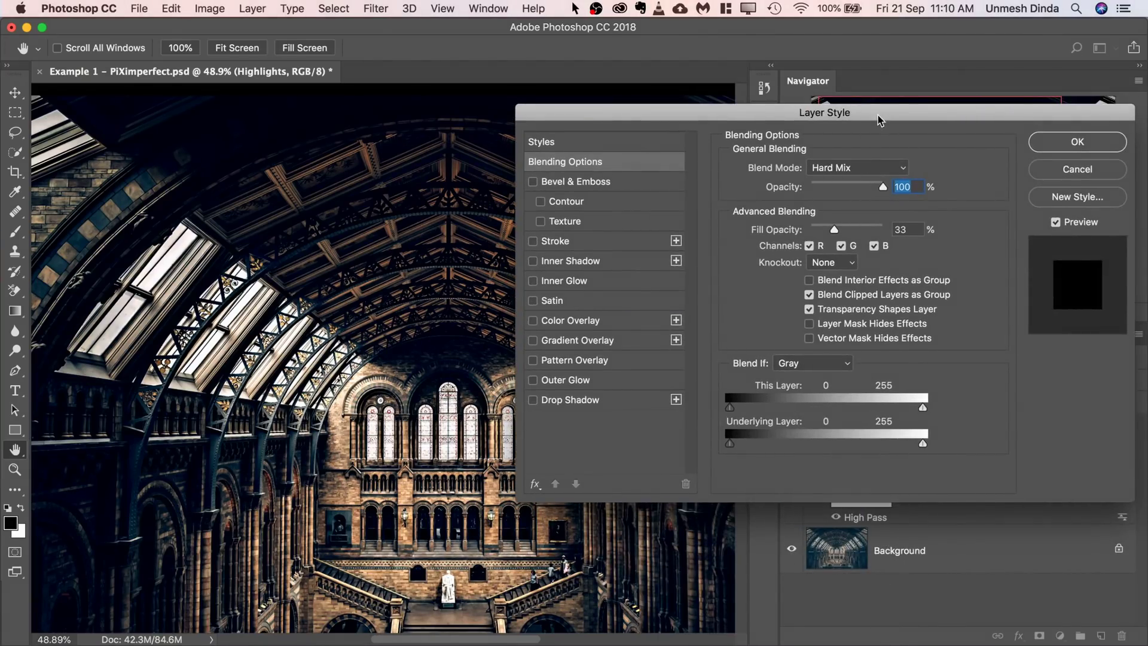
left_click_drag(878, 120, 429, 226)
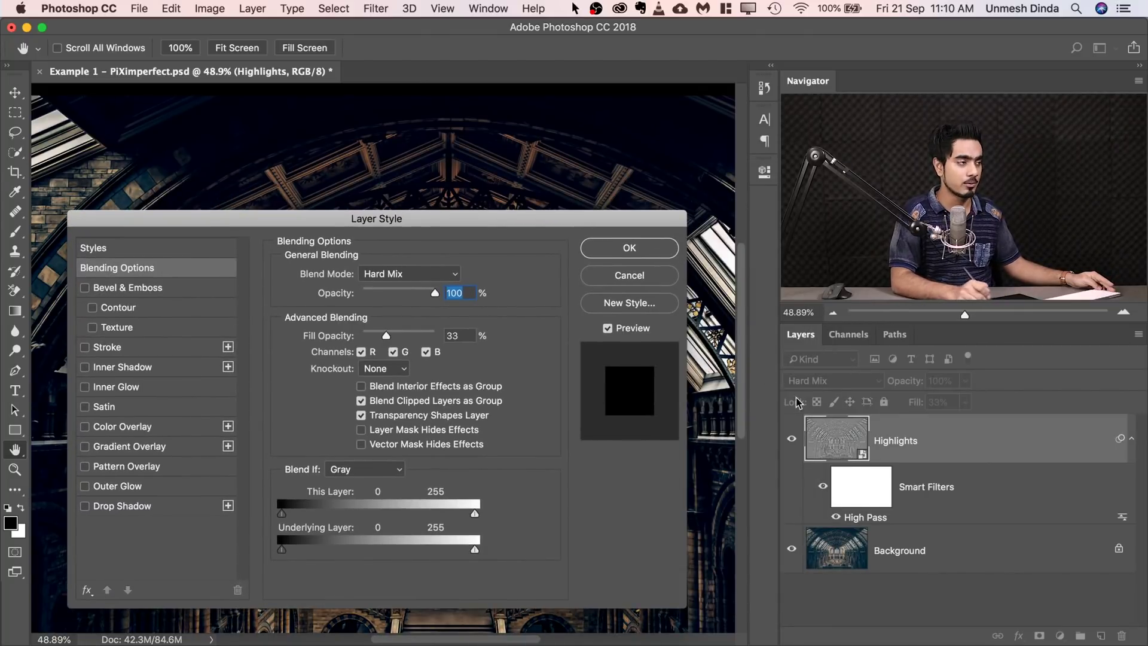
left_click_drag(466, 221, 983, 125)
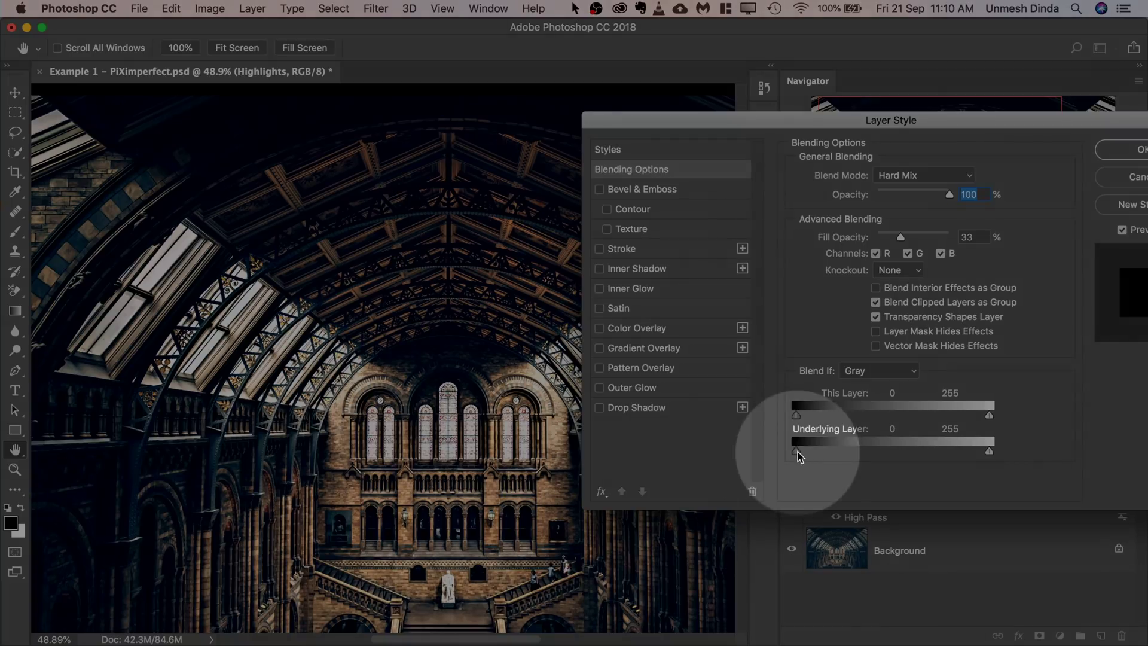
left_click_drag(796, 452, 974, 453)
key("alt")
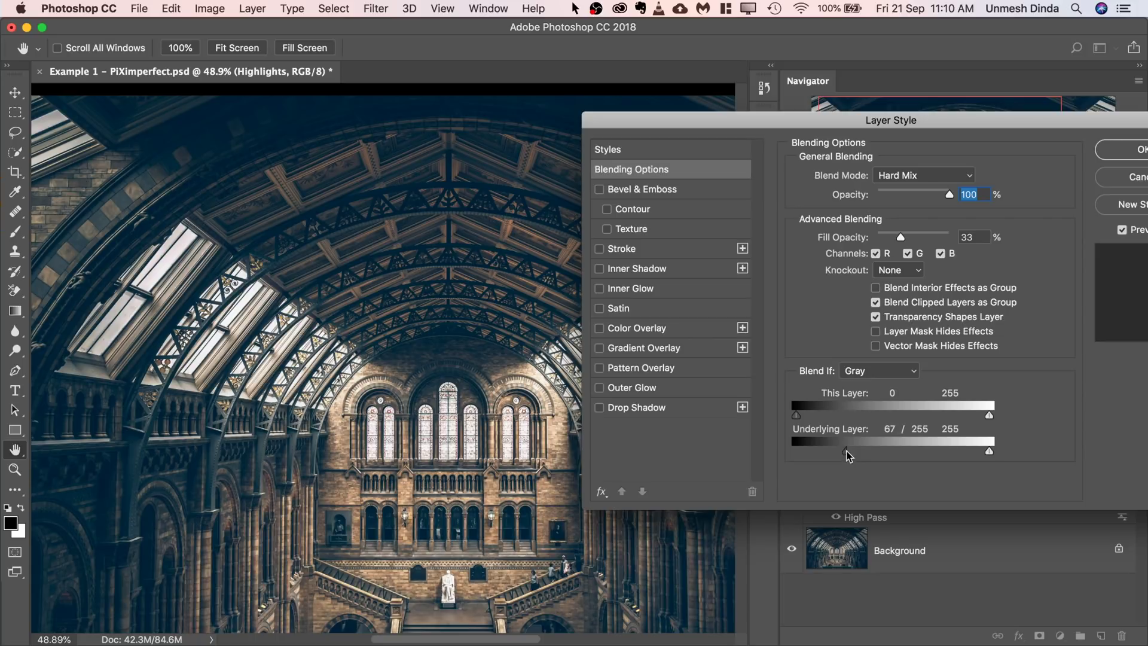
left_click(1123, 157)
- Compare the image with Highlights hidden, then duplicate the Highlights layer
left_click(791, 441)
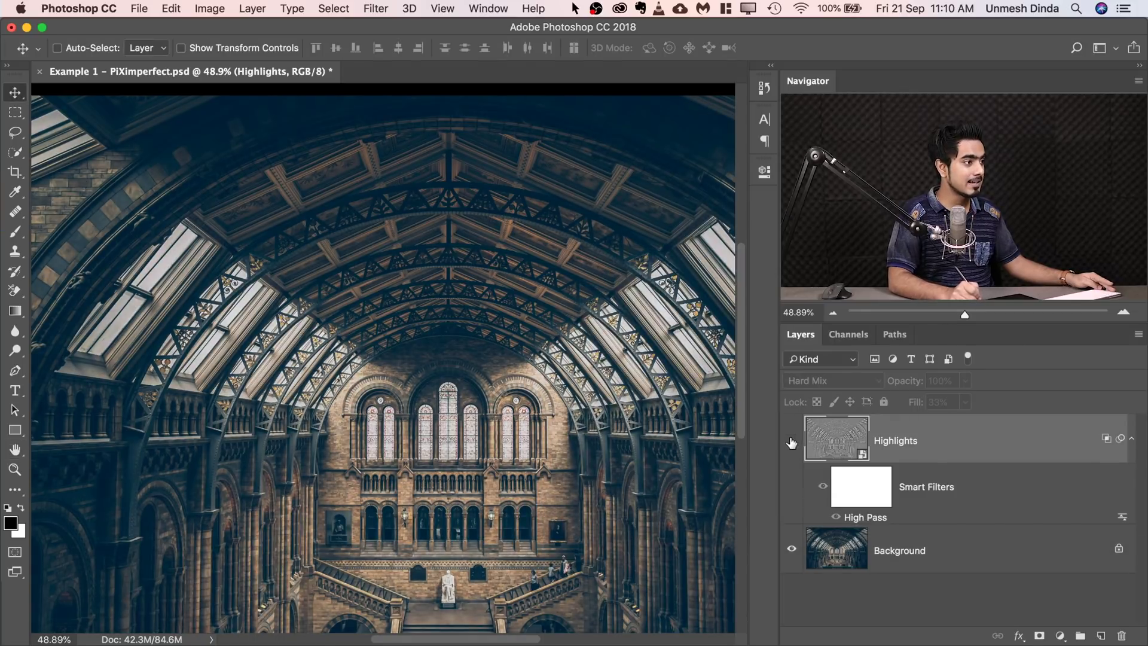
left_click(791, 442)
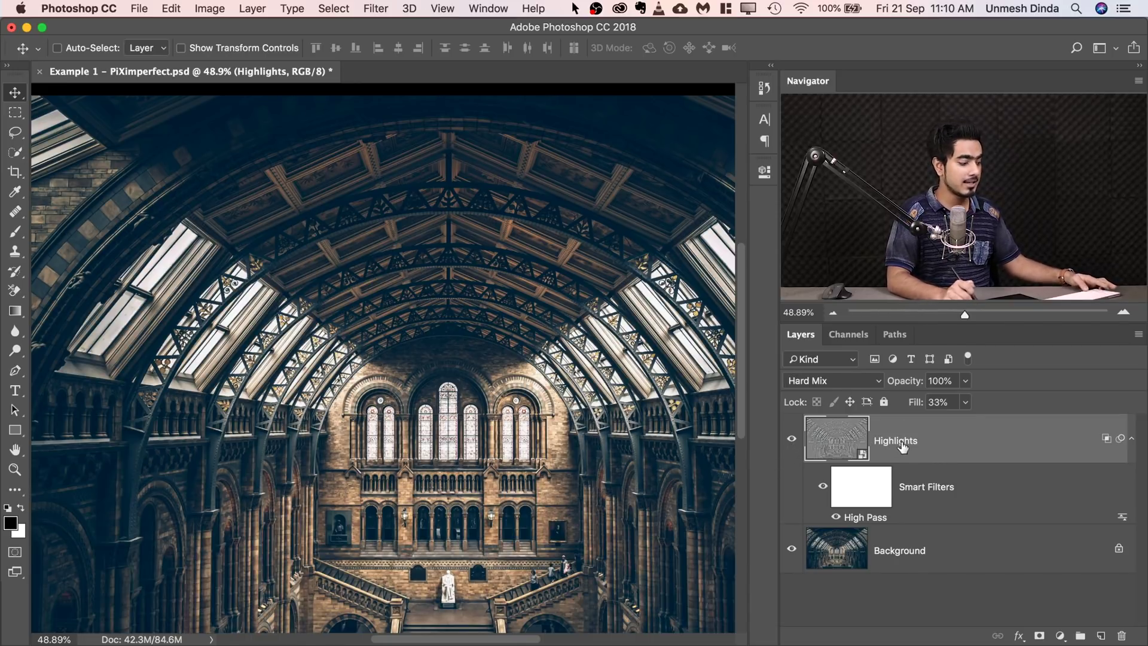
key("super")
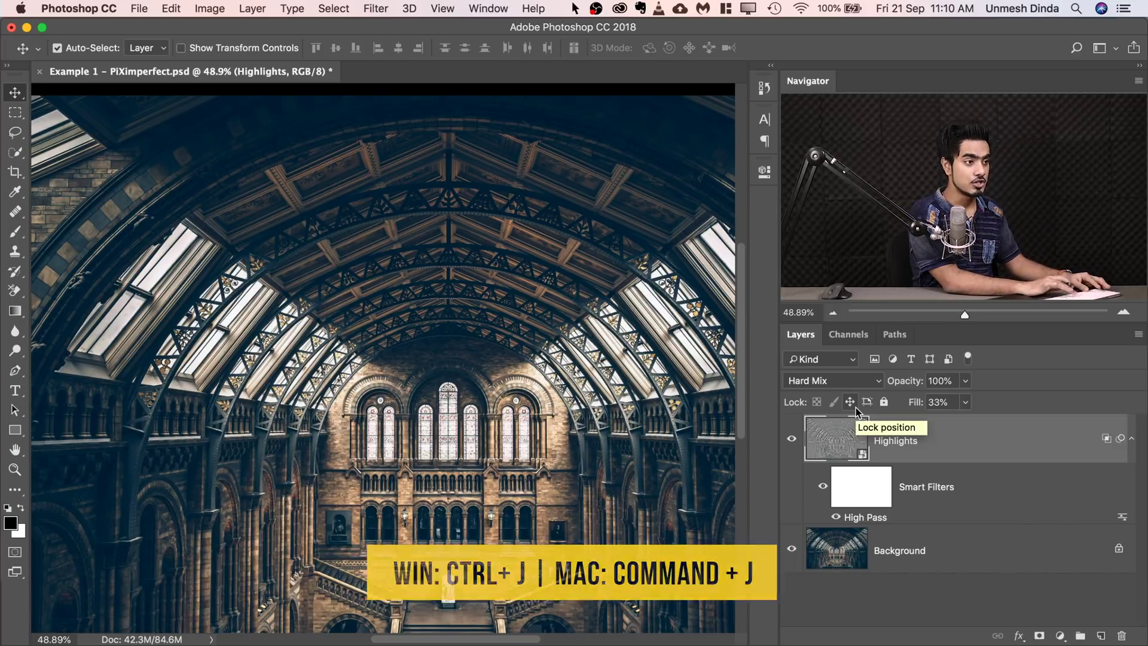
key("super+j")
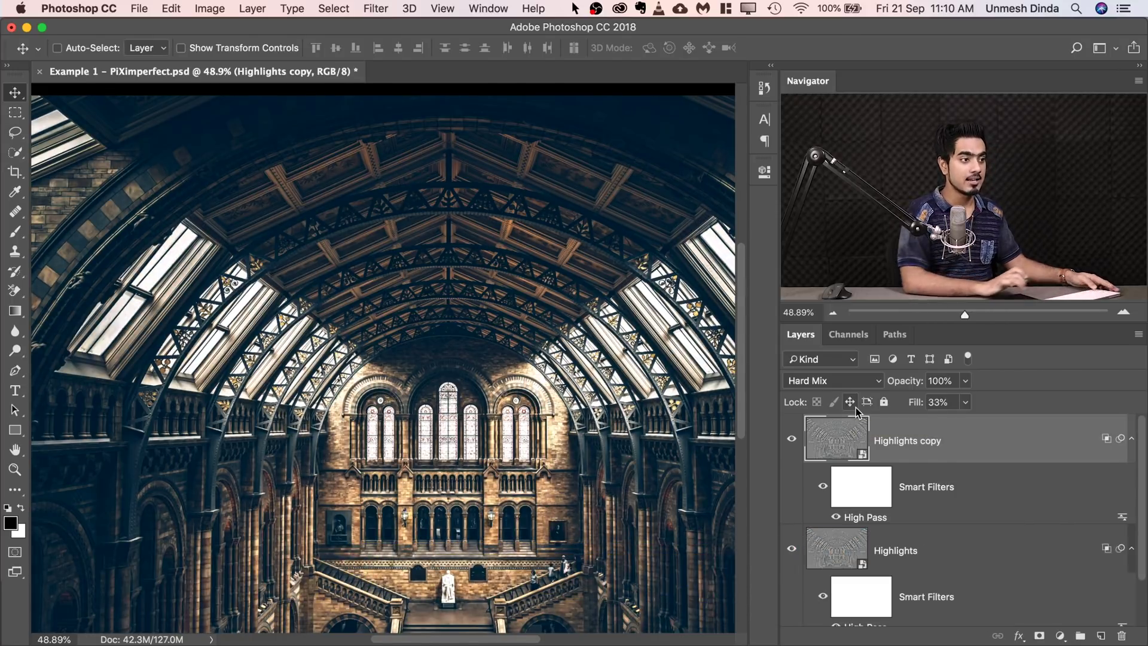
- Rename the Highlights copy to 'Shadows'
double_click(897, 440)
type("SHadows")
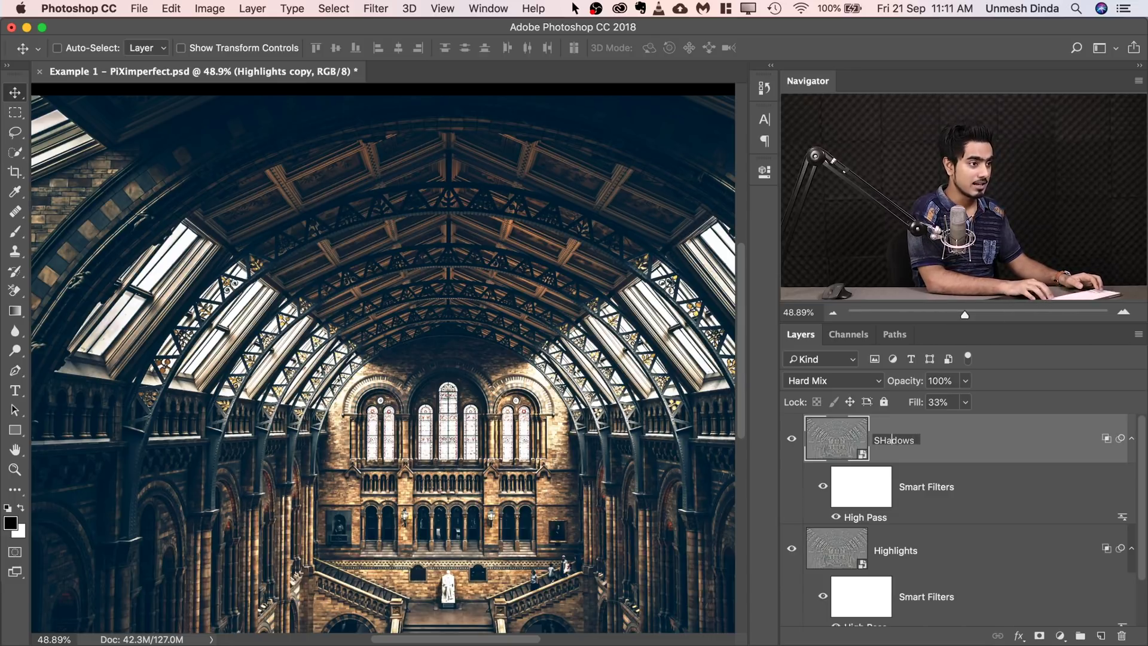
key("BackSpace")
type("h")
key("Return")
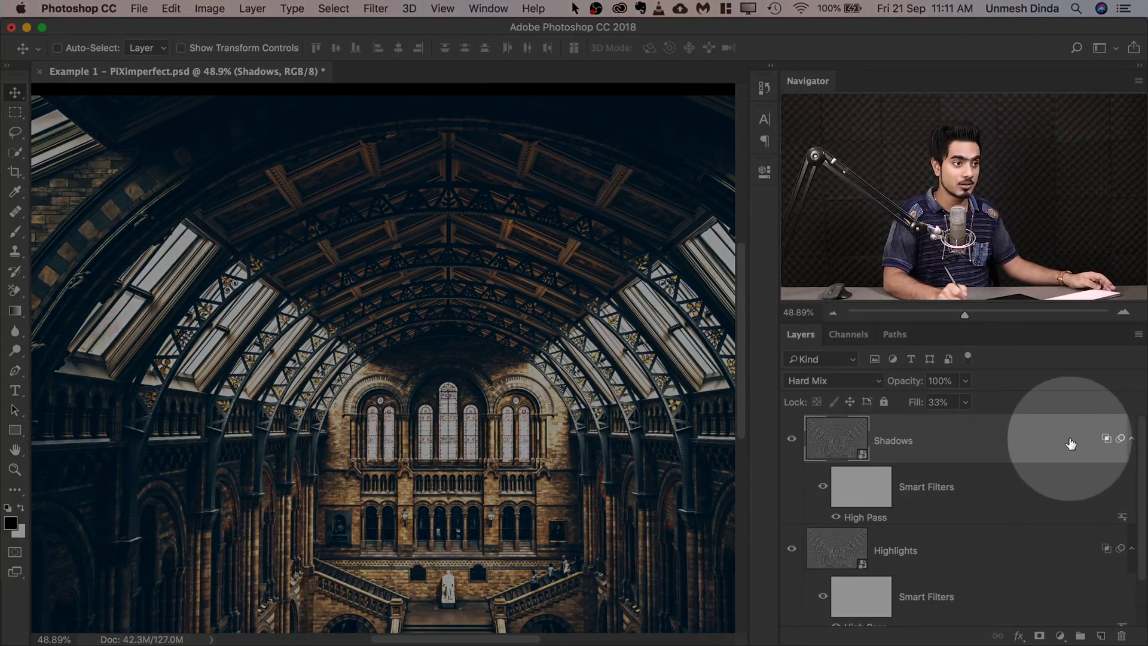
- On Shadows, rejoin the black slider, split the underlying white slider down to 0, apply, and lower Fill
double_click(1067, 446)
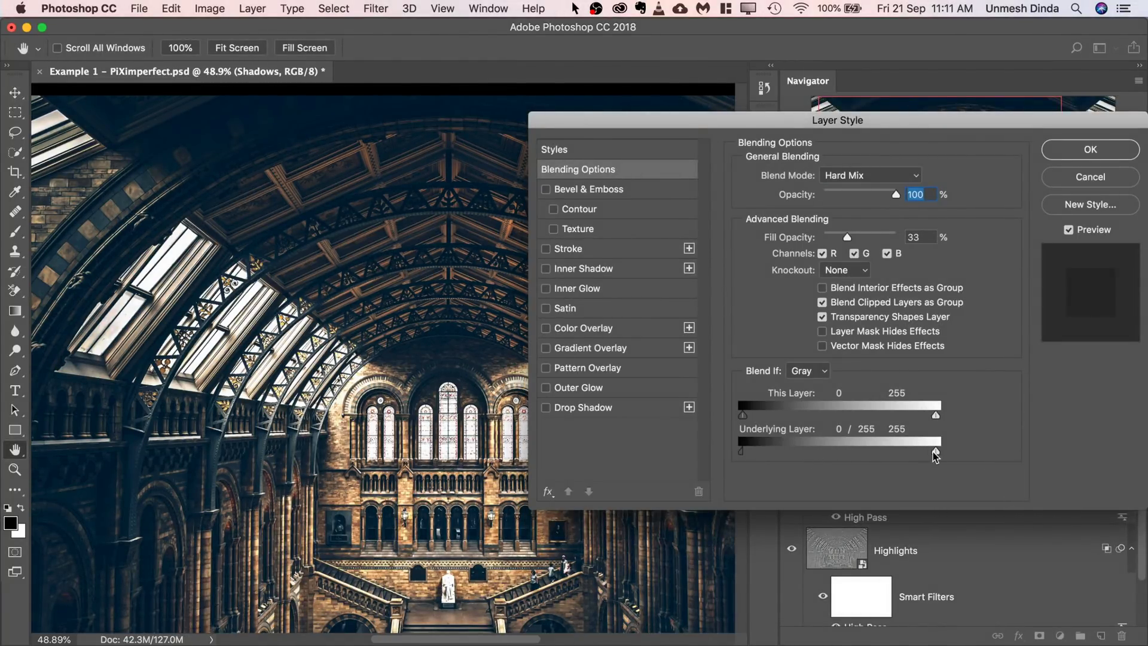
left_click_drag(905, 458, 710, 465)
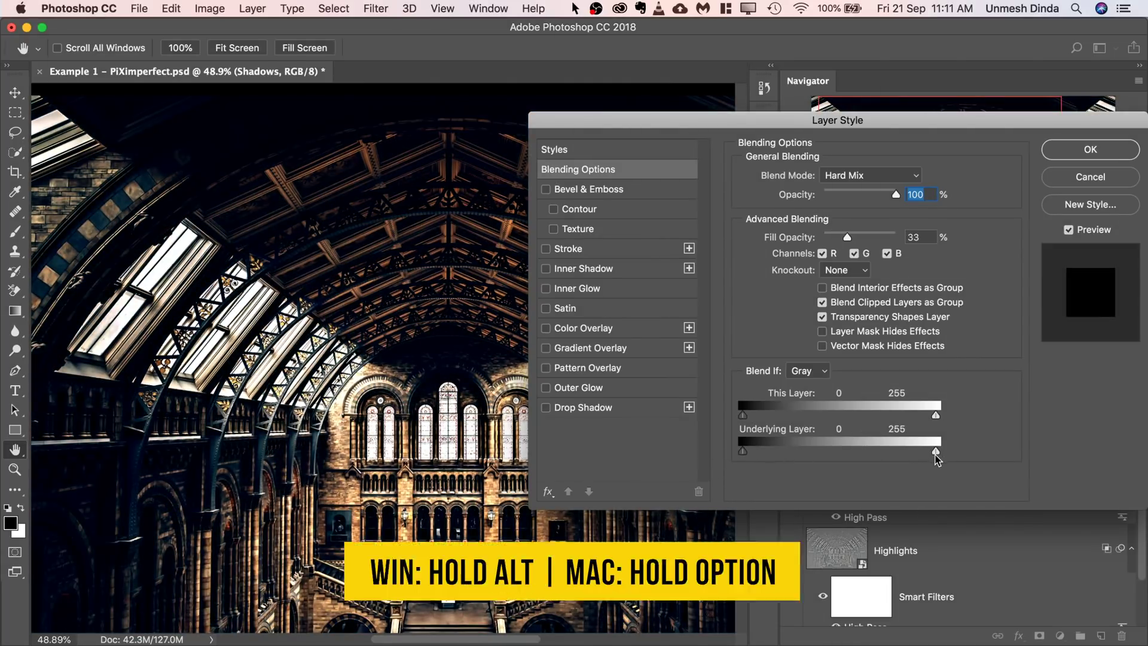
key("alt")
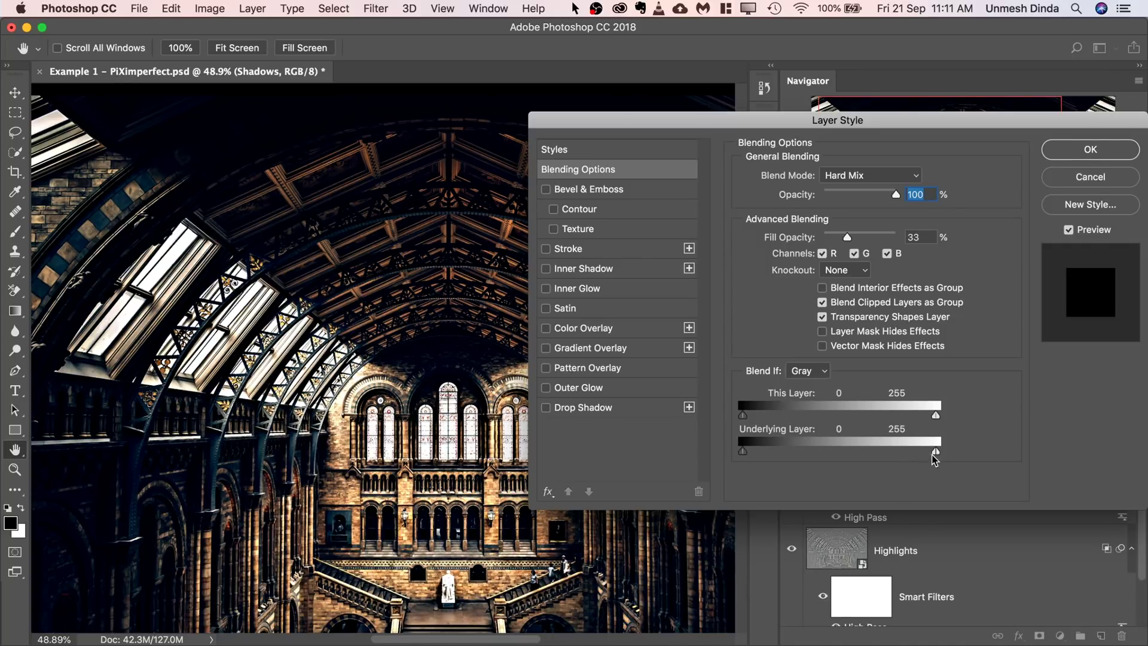
left_click_drag(935, 460, 676, 474)
left_click(1089, 151)
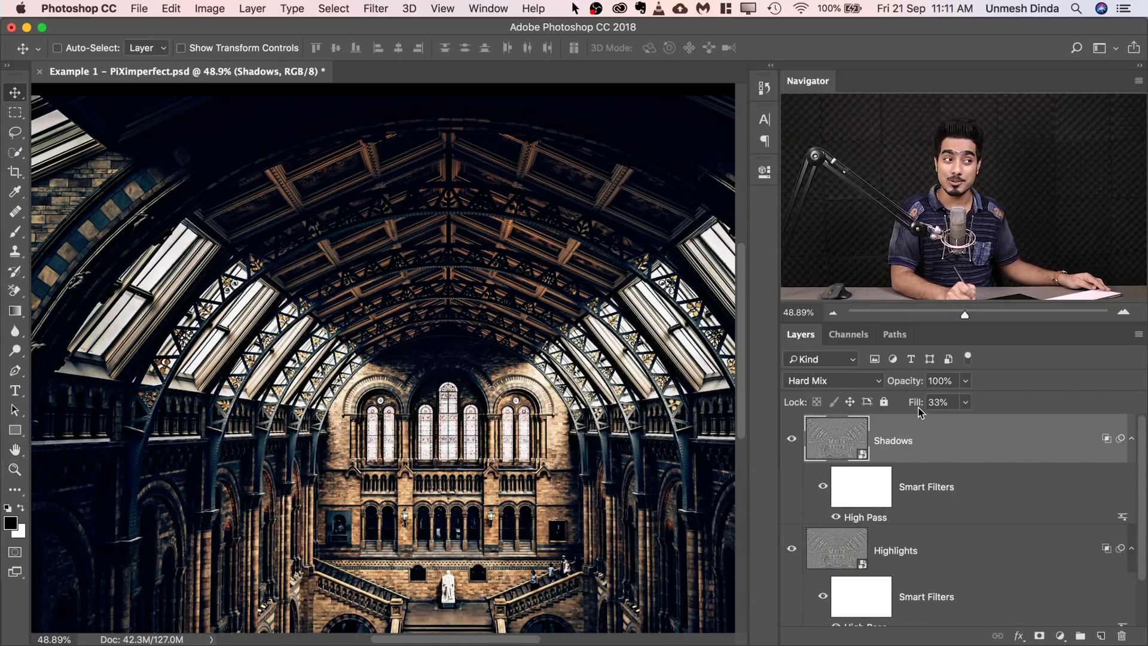
left_click_drag(916, 405, 890, 406)
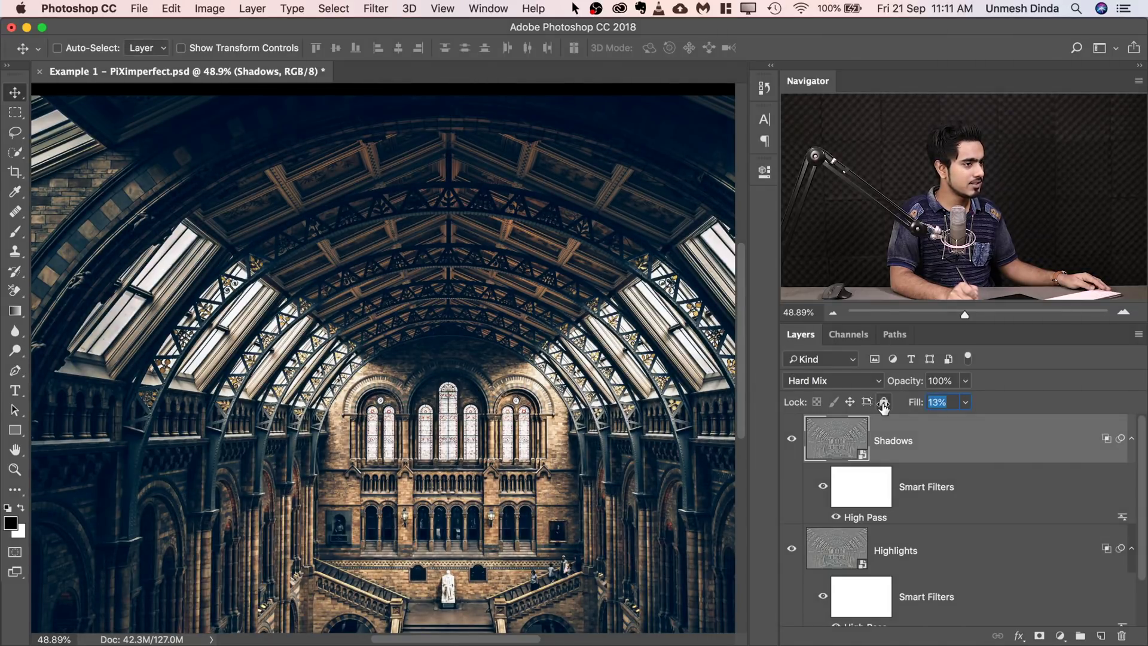
- Set Shadows Fill to 14%, compare with Highlights hidden, and collapse both layers' filter lists
left_click_drag(884, 407, 885, 412)
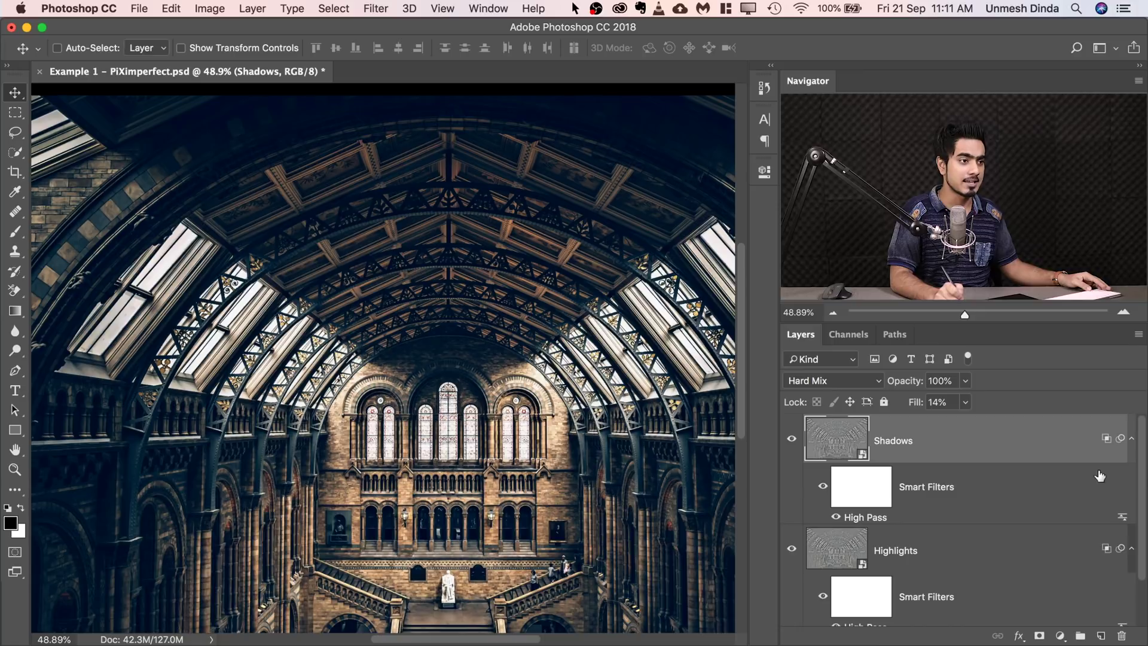
left_click_drag(1141, 466, 1139, 511)
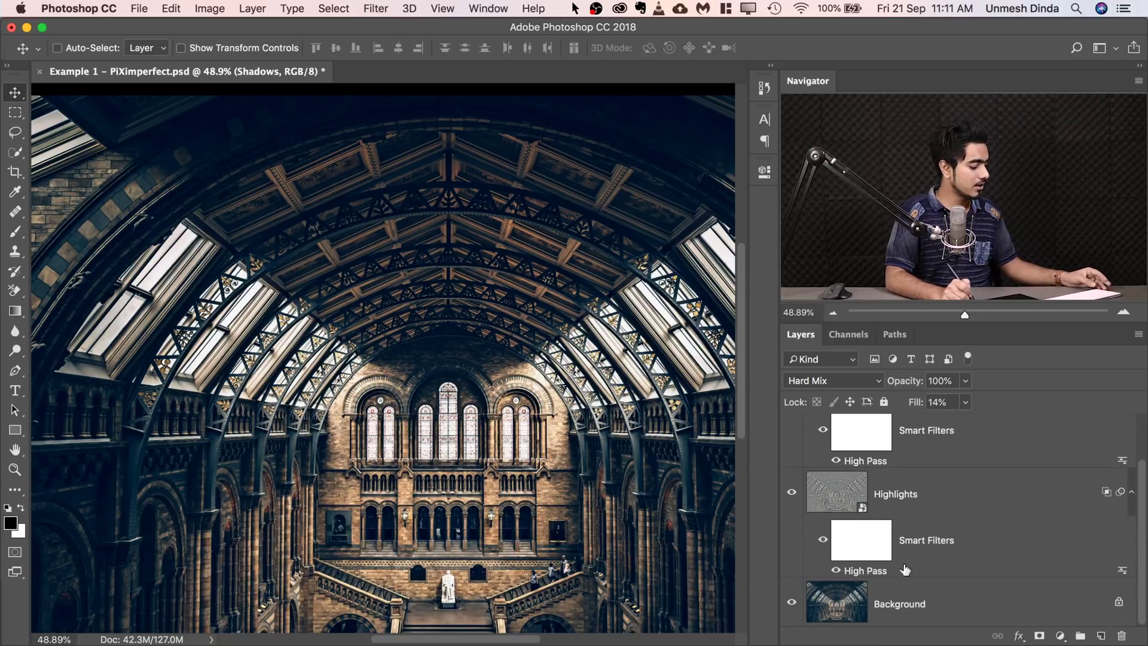
left_click(792, 605, "alt")
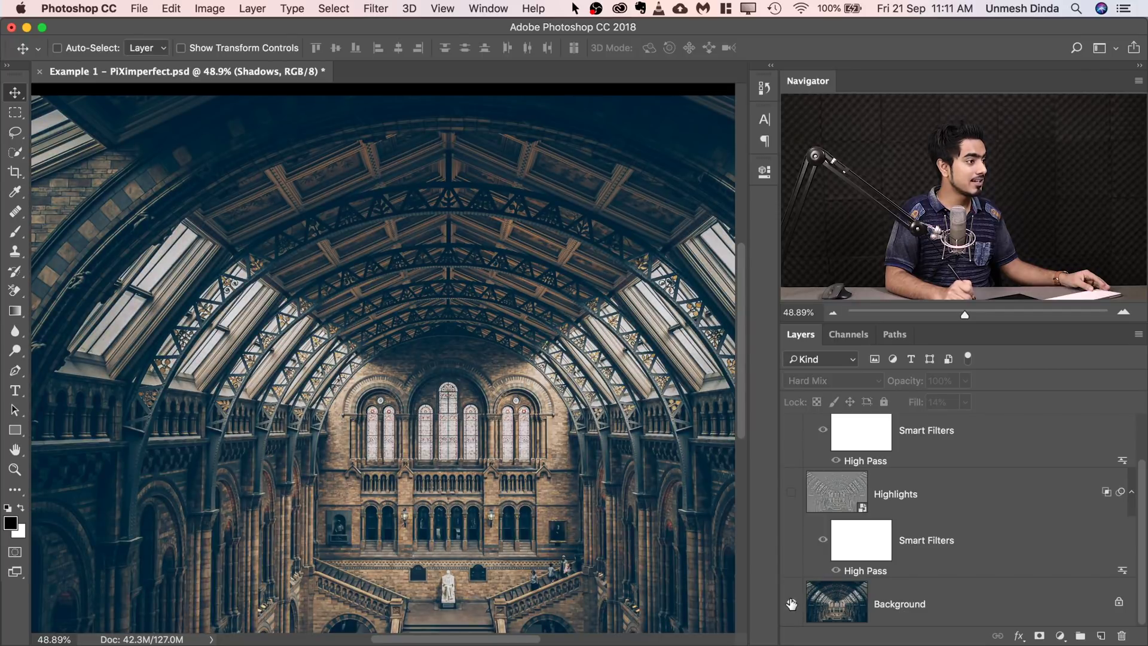
left_click(791, 605, "alt")
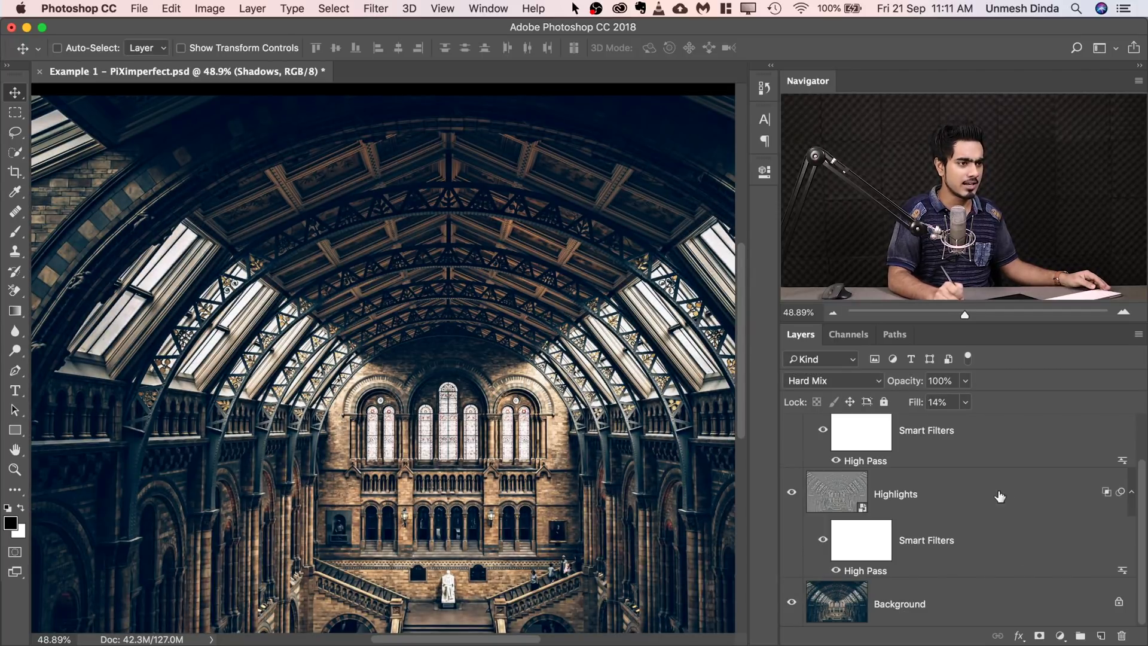
left_click(1133, 493)
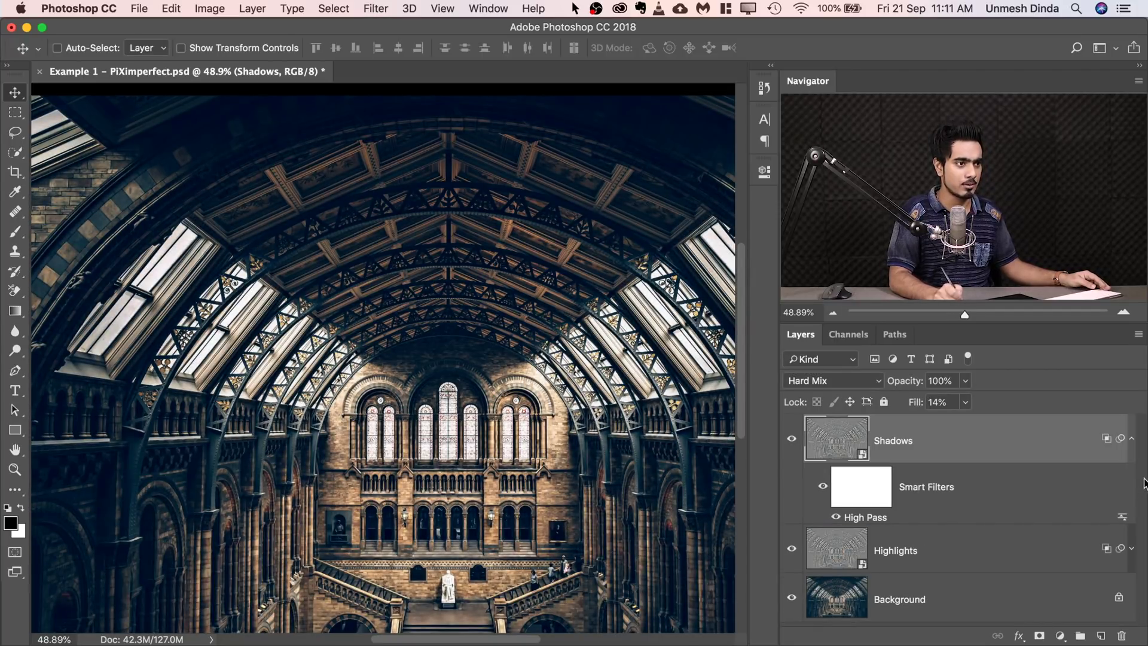
left_click(1133, 441)
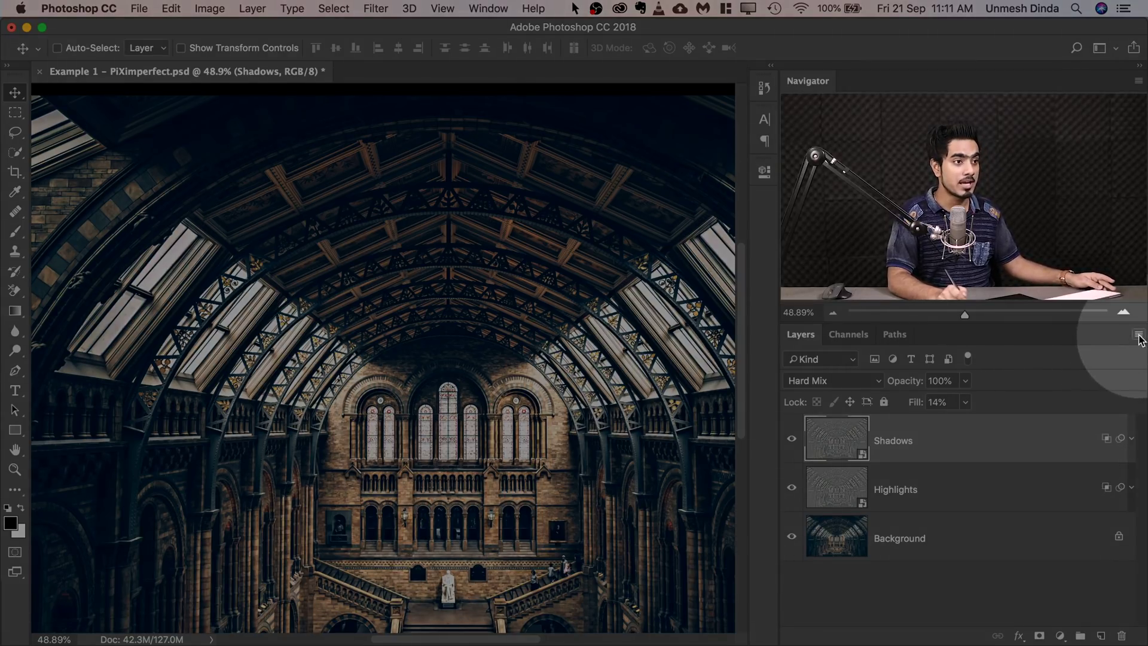
- Change the Layers panel display options
left_click(1139, 336)
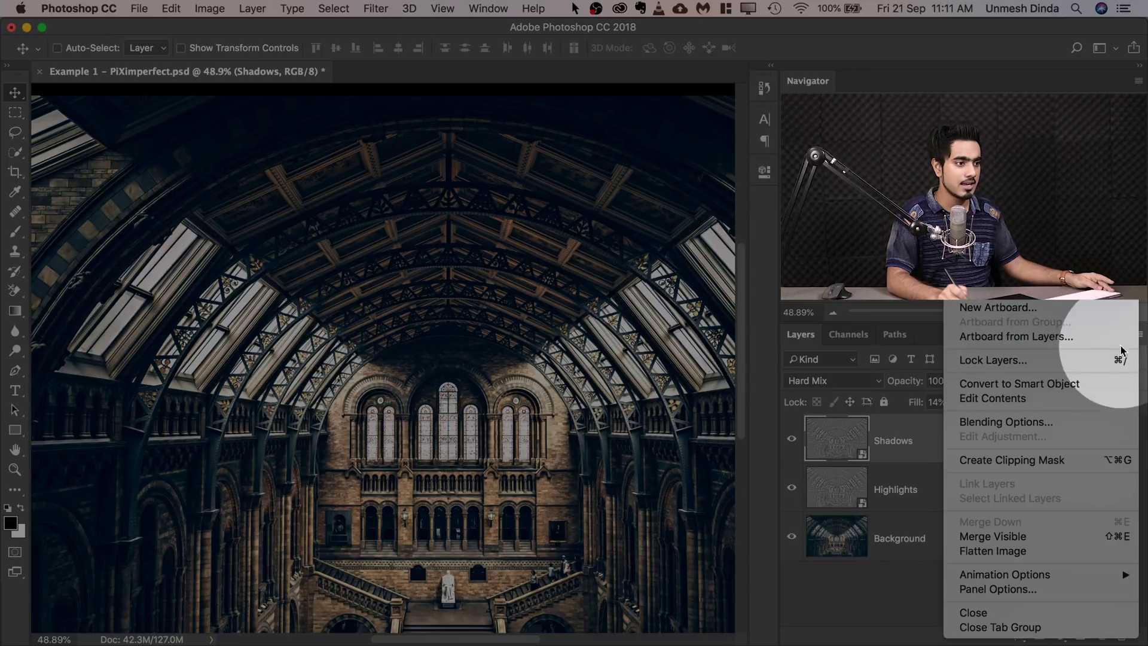
left_click(1007, 590)
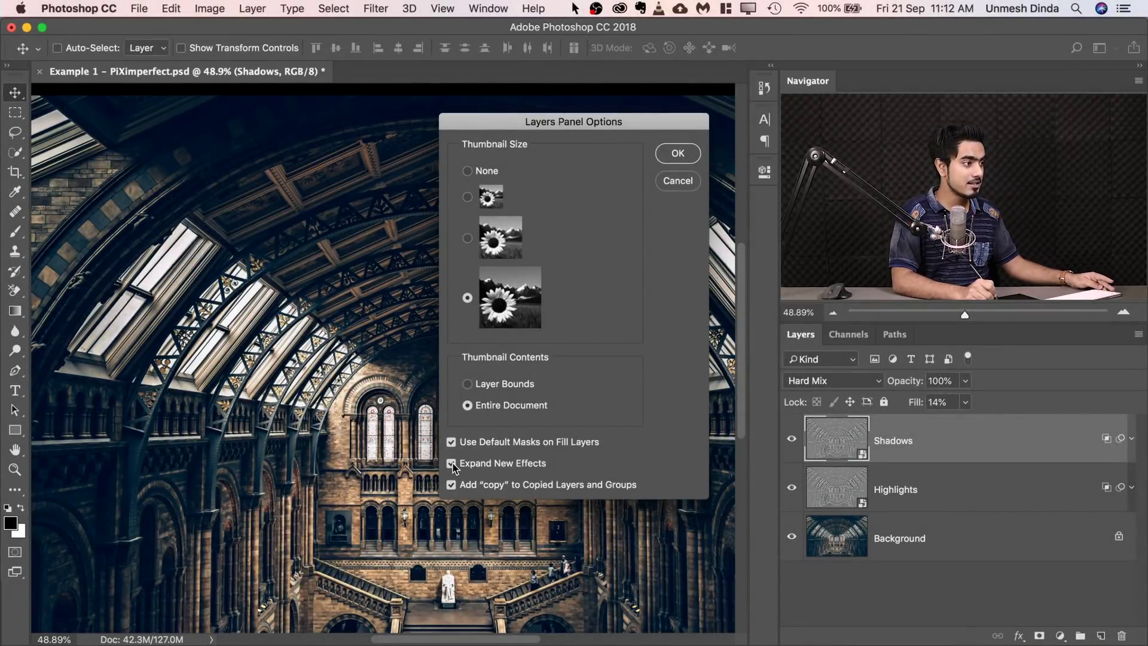
left_click(678, 154)
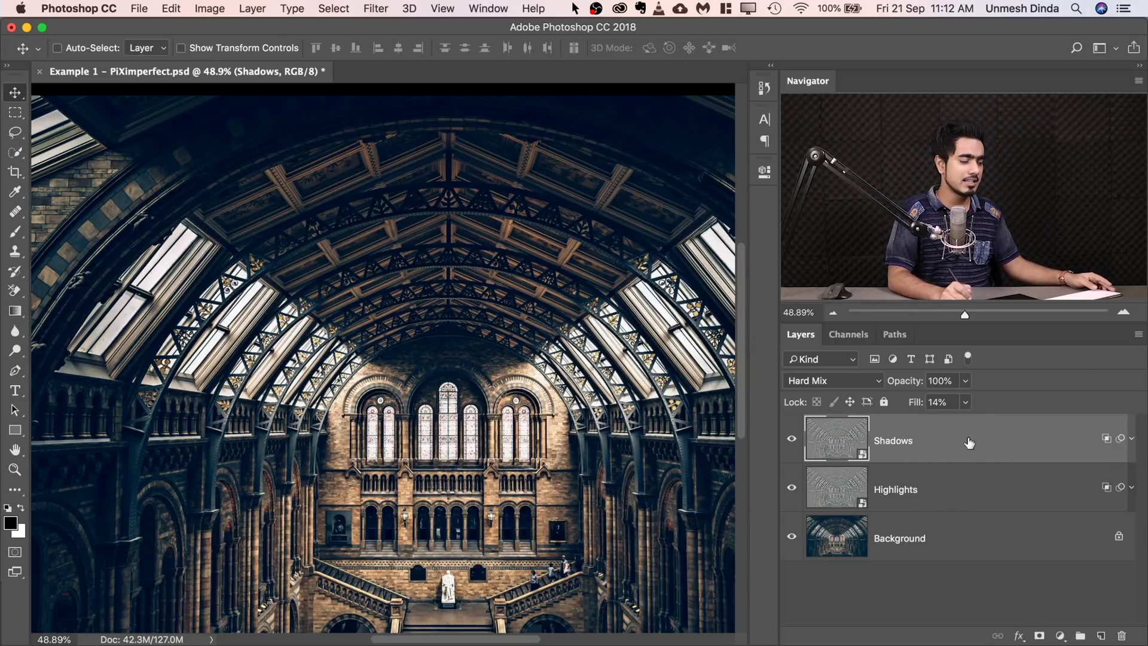
- Duplicate Shadows, try a 94.2-pixel High Pass on the copy, then delete Shadows copy
key("super+j")
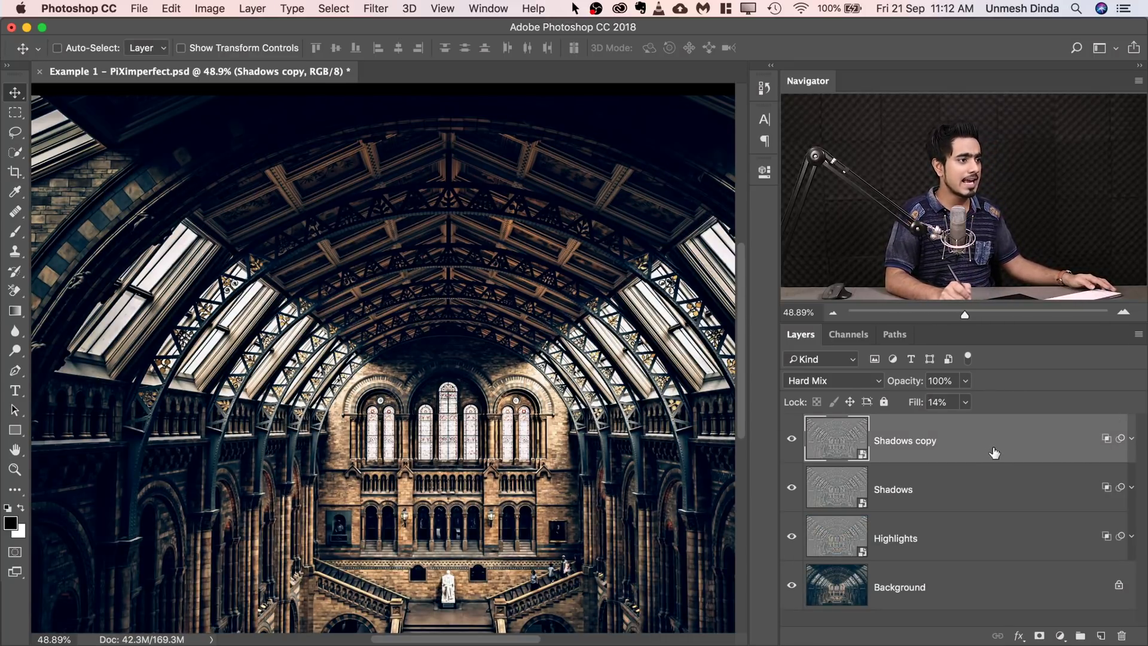
left_click(376, 8)
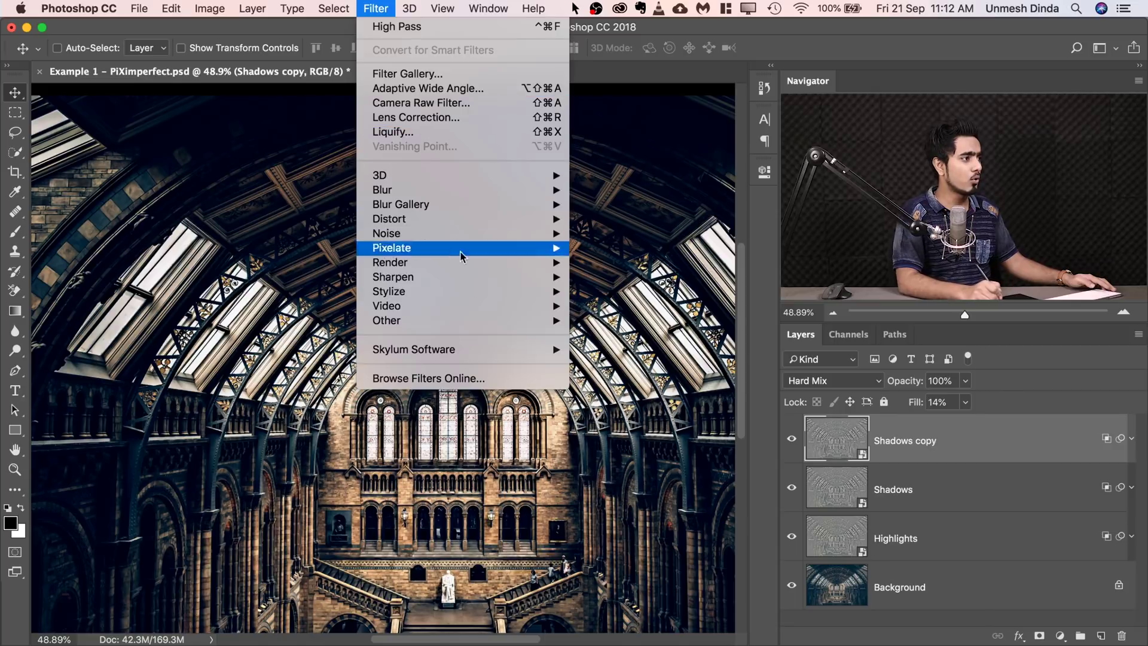
mouse_move(504, 327)
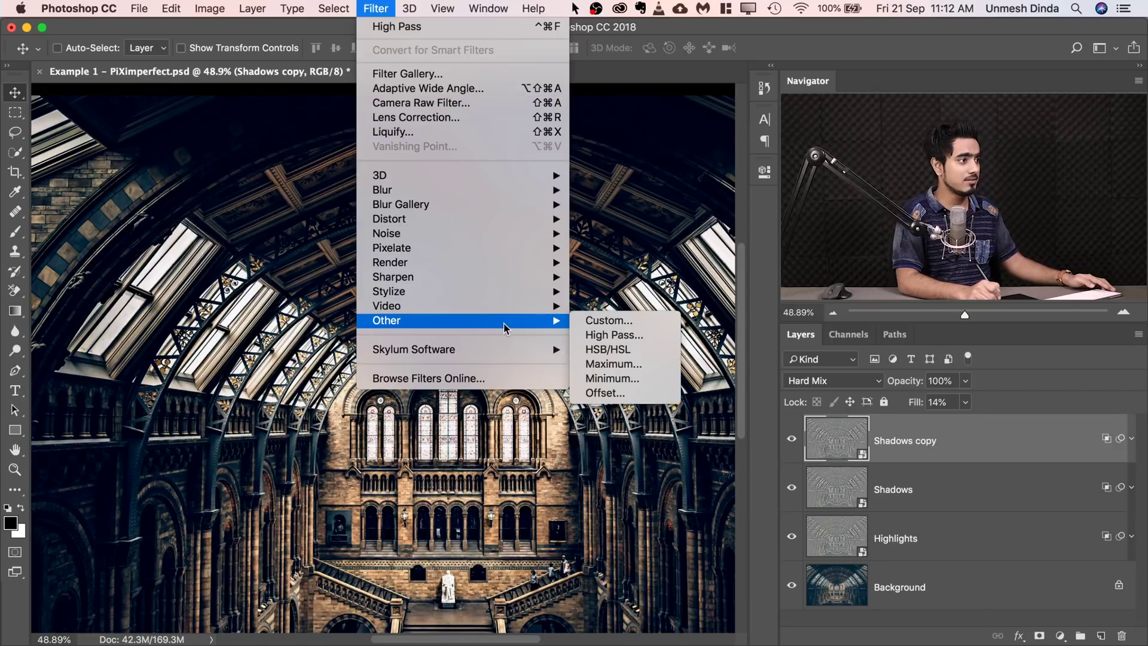
left_click(614, 334)
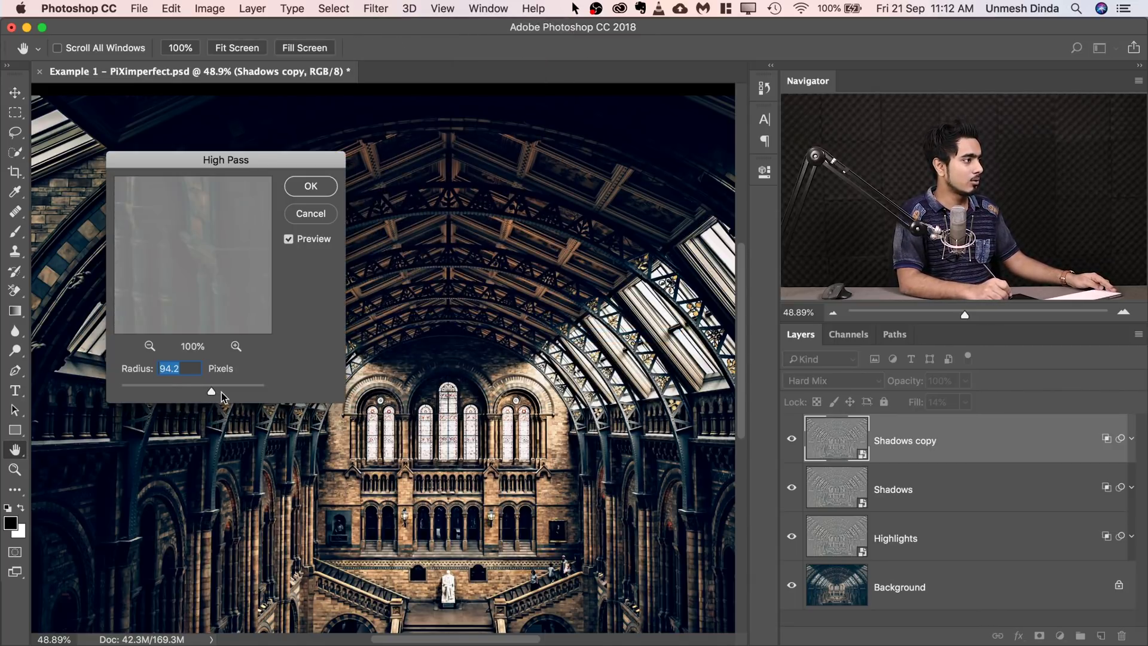
key("Return")
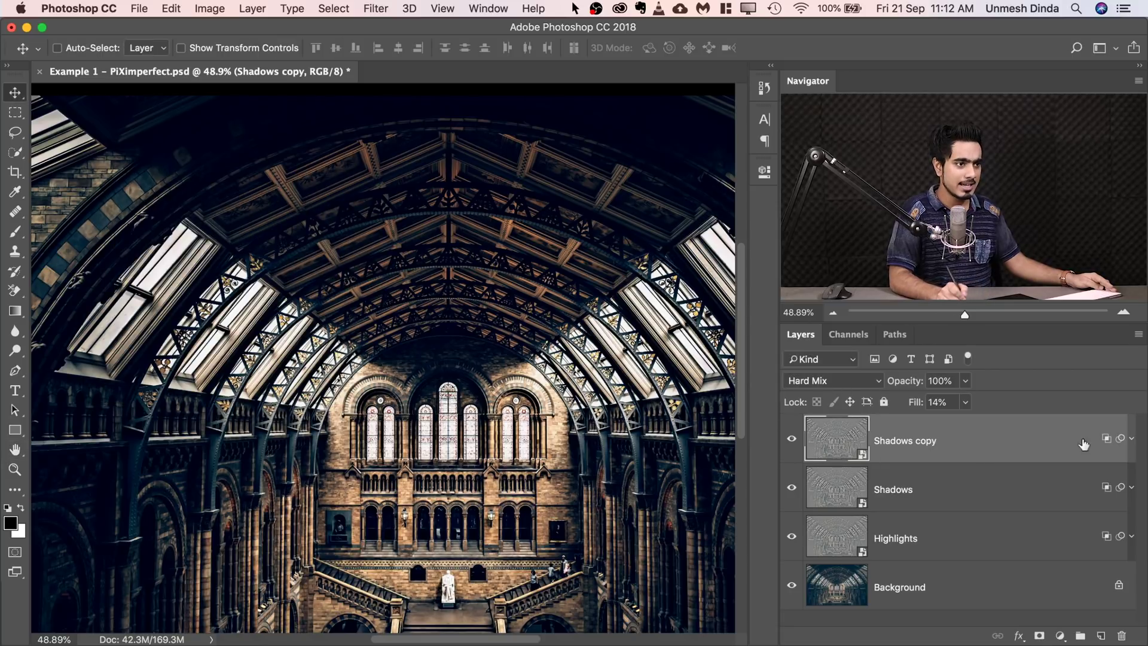
left_click(1132, 440)
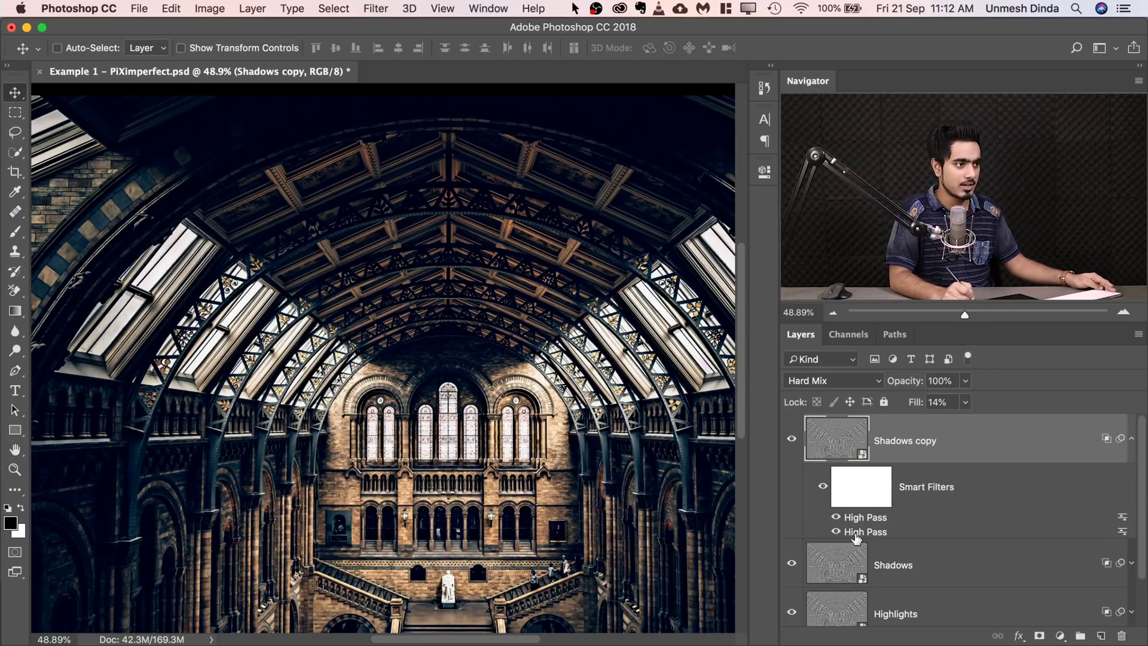
left_click(1132, 441)
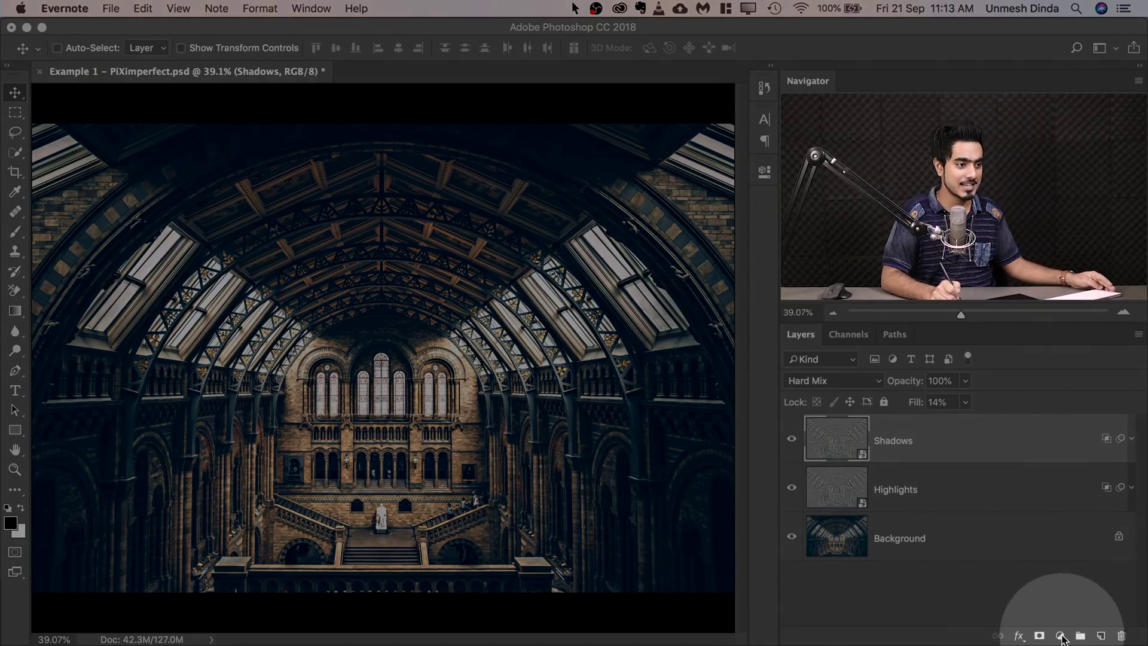
- Add a Curves adjustment layer, raise the RGB curve to brighten, and lower the Blue curve
left_click(1061, 635)
left_click(1054, 420)
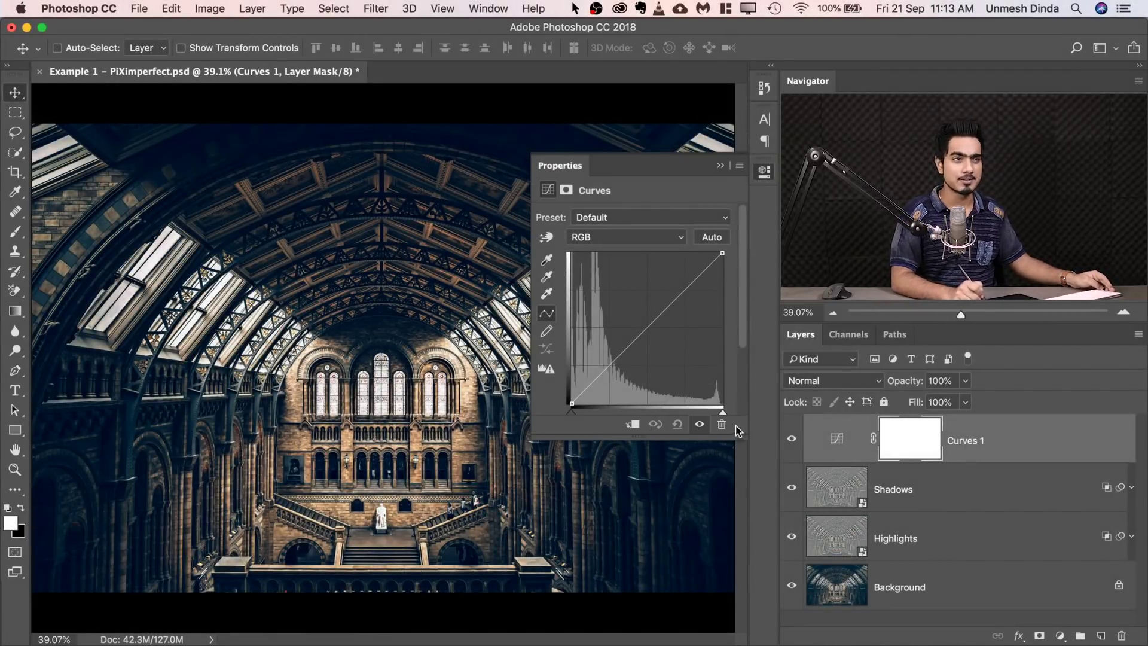
left_click_drag(662, 309, 639, 281)
left_click(624, 238)
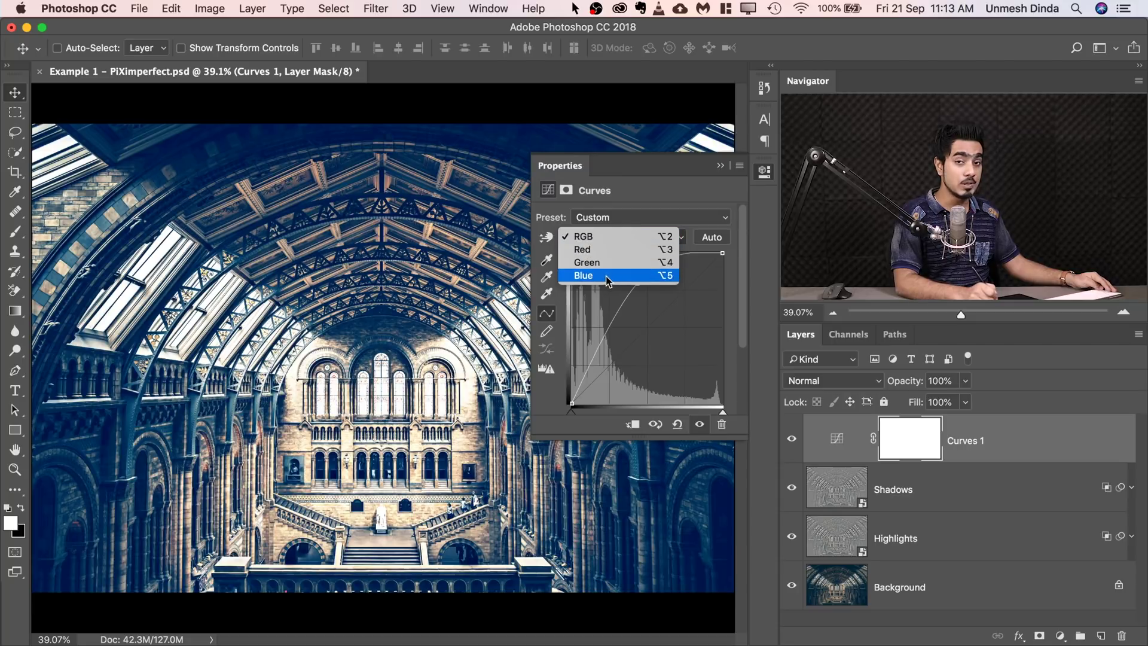
left_click(610, 276)
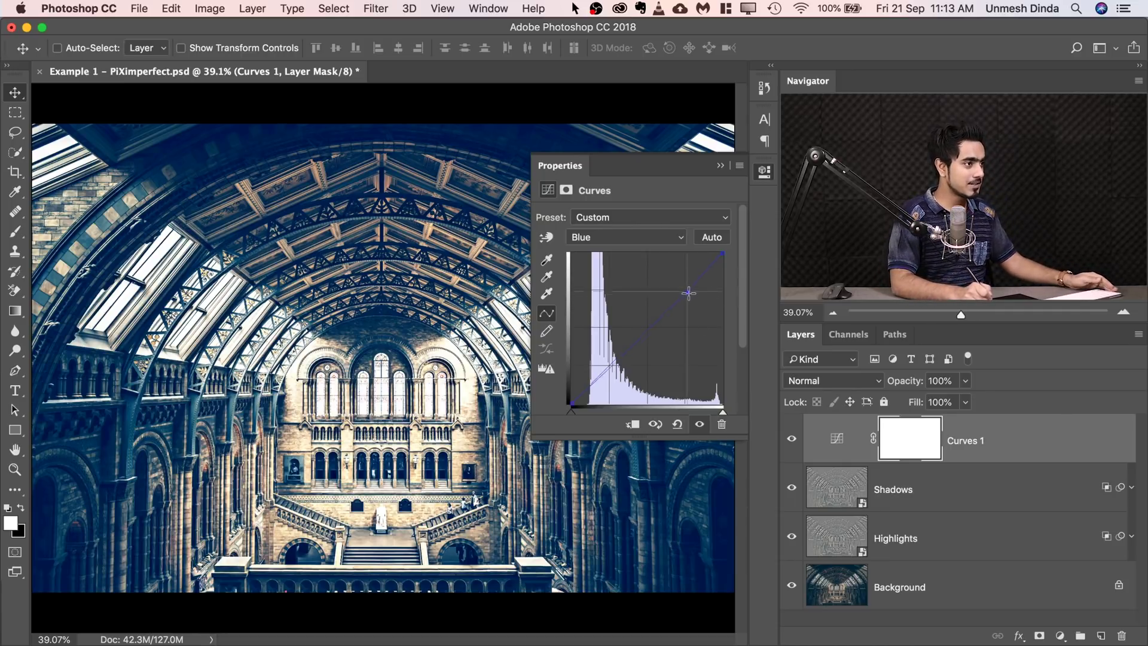
left_click_drag(688, 293, 690, 300)
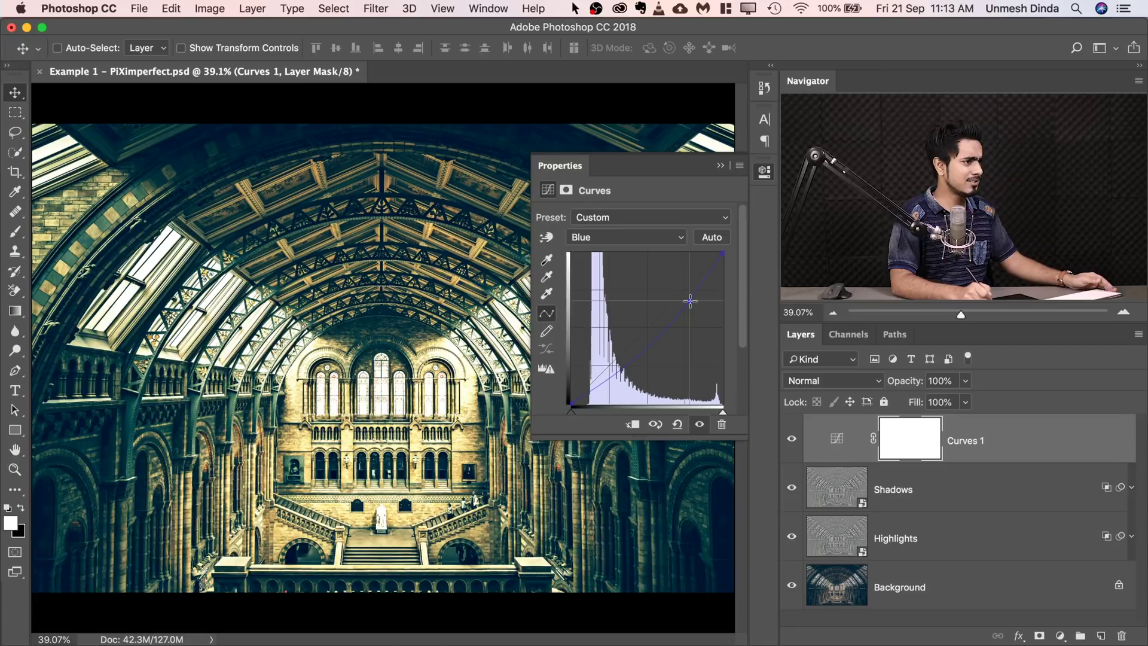
- Lower the Green curve slightly and add a control point on the Red curve to warm the tint
left_click(627, 235)
left_click(628, 222)
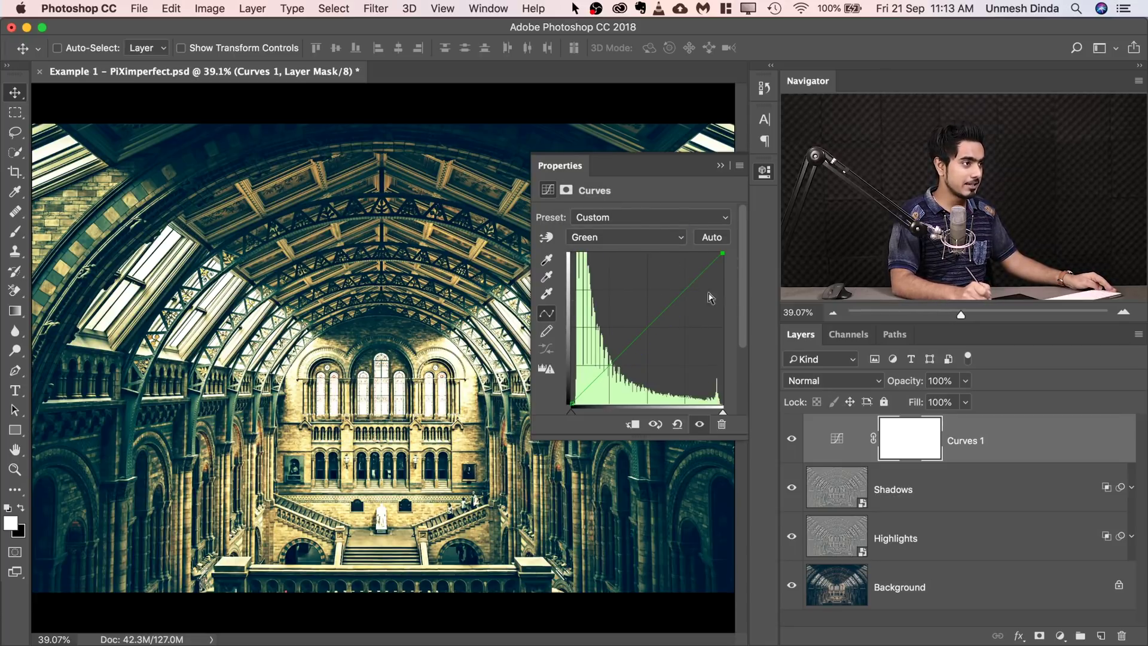
left_click_drag(686, 289, 693, 296)
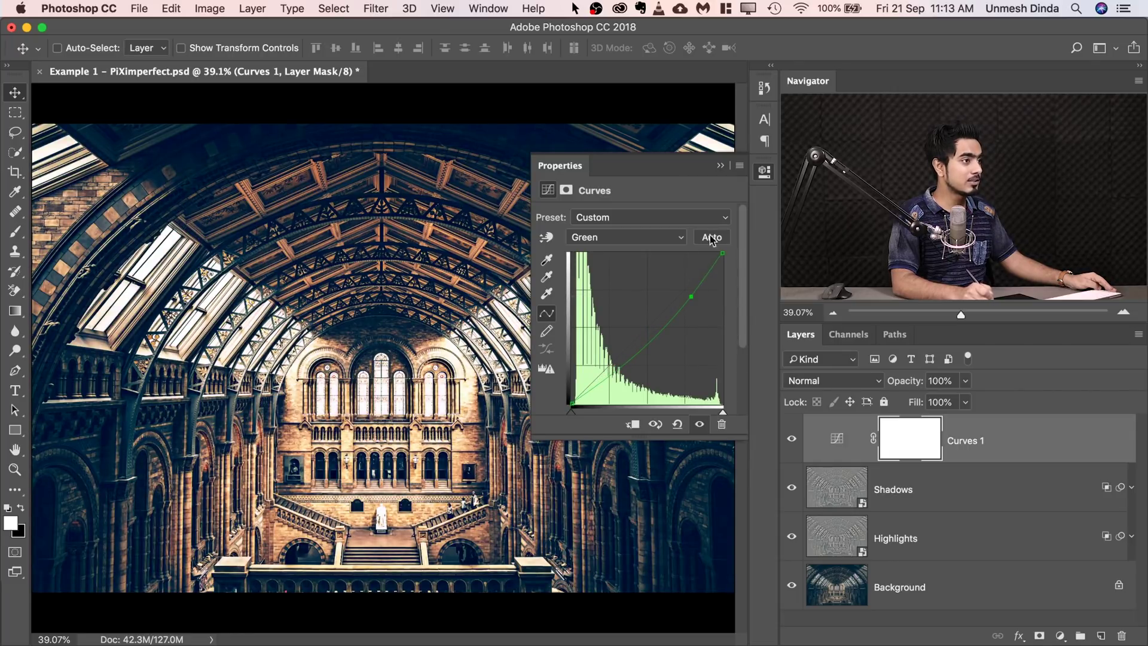
left_click(680, 244)
left_click(658, 236)
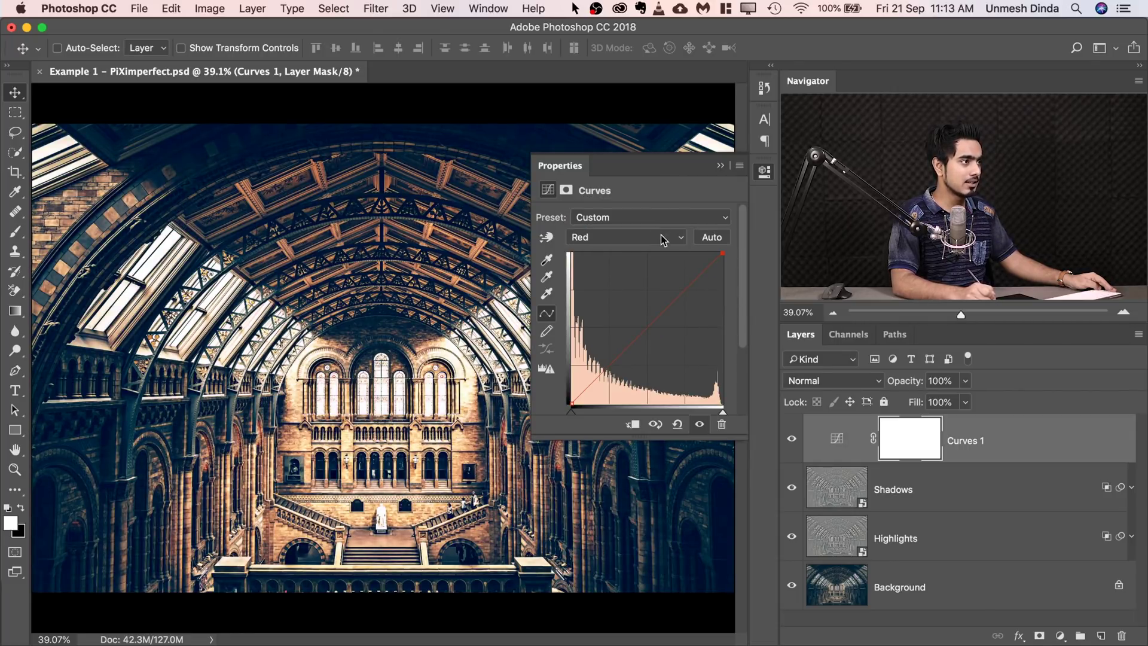
left_click(660, 240)
left_click(659, 238)
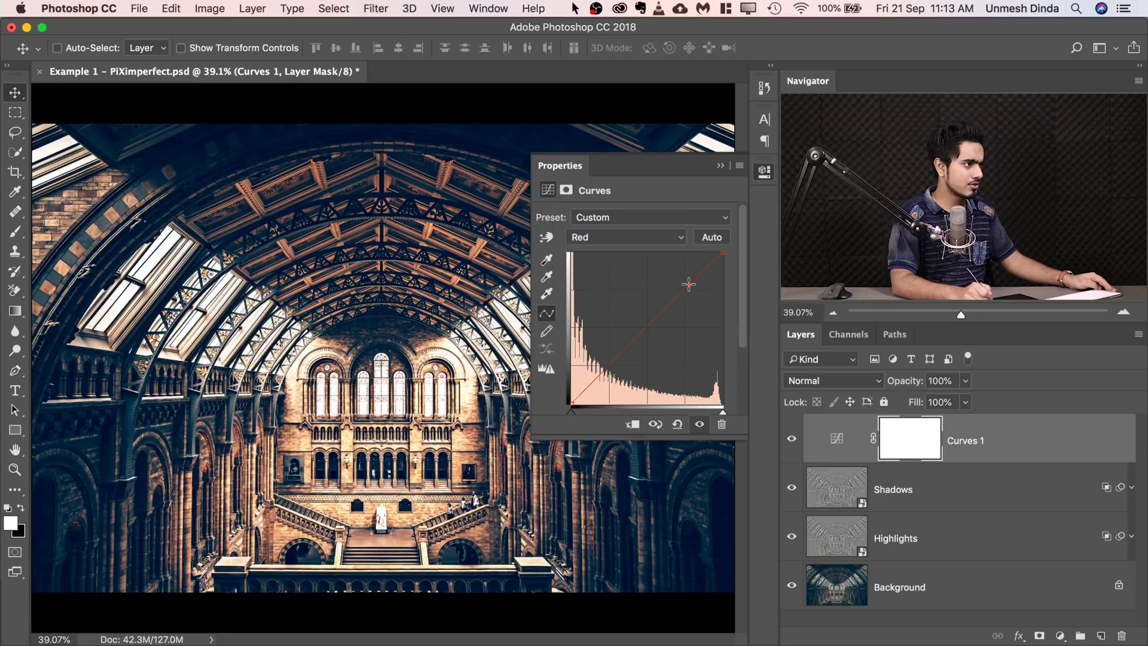
left_click(688, 284)
- Fine-tune the composite RGB curve's brightness and close the Curves properties
left_click(642, 238)
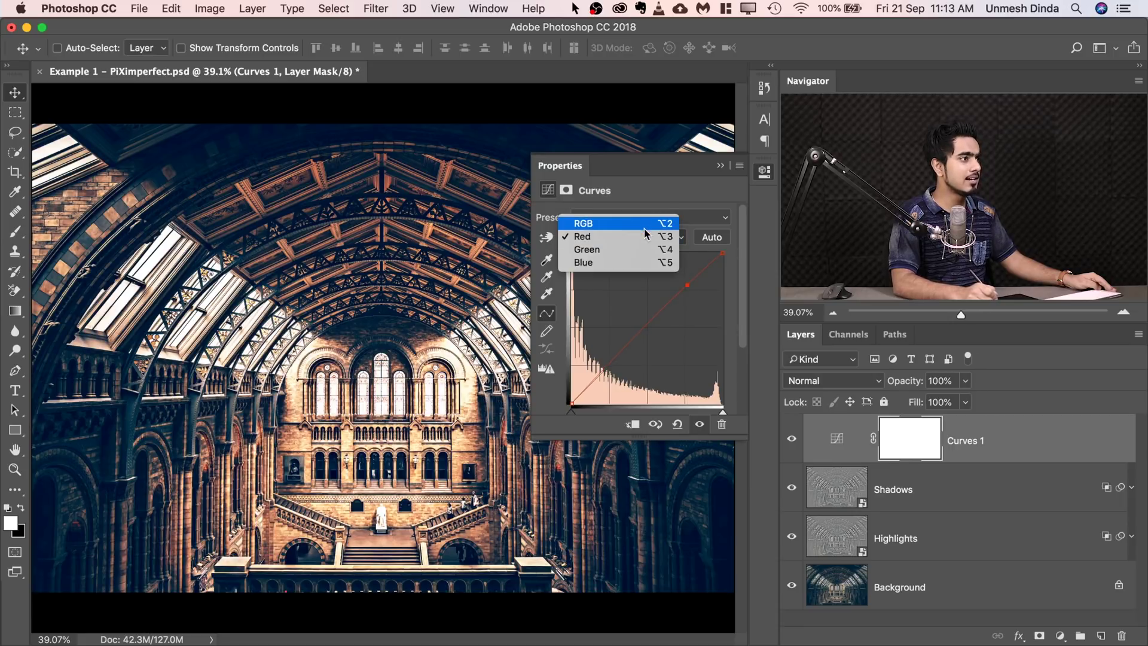
left_click(636, 225)
left_click_drag(629, 281, 625, 275)
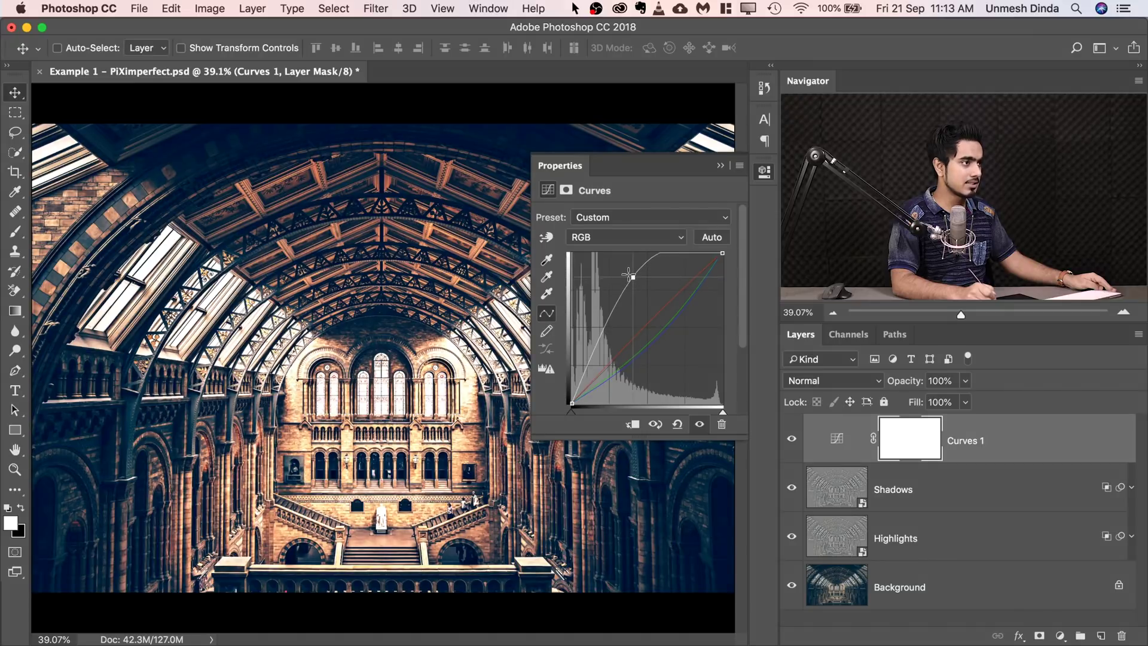
left_click(720, 167)
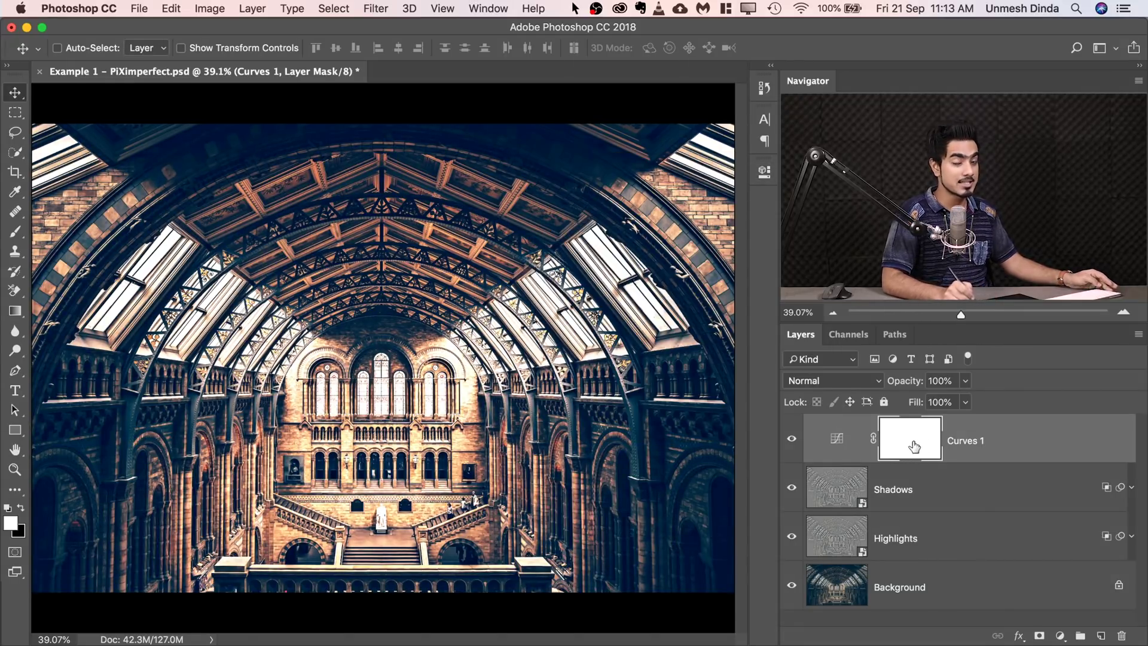
- Invert the Curves 1 mask to black and set up a large soft brush, zoomed into the hall
key("super+i")
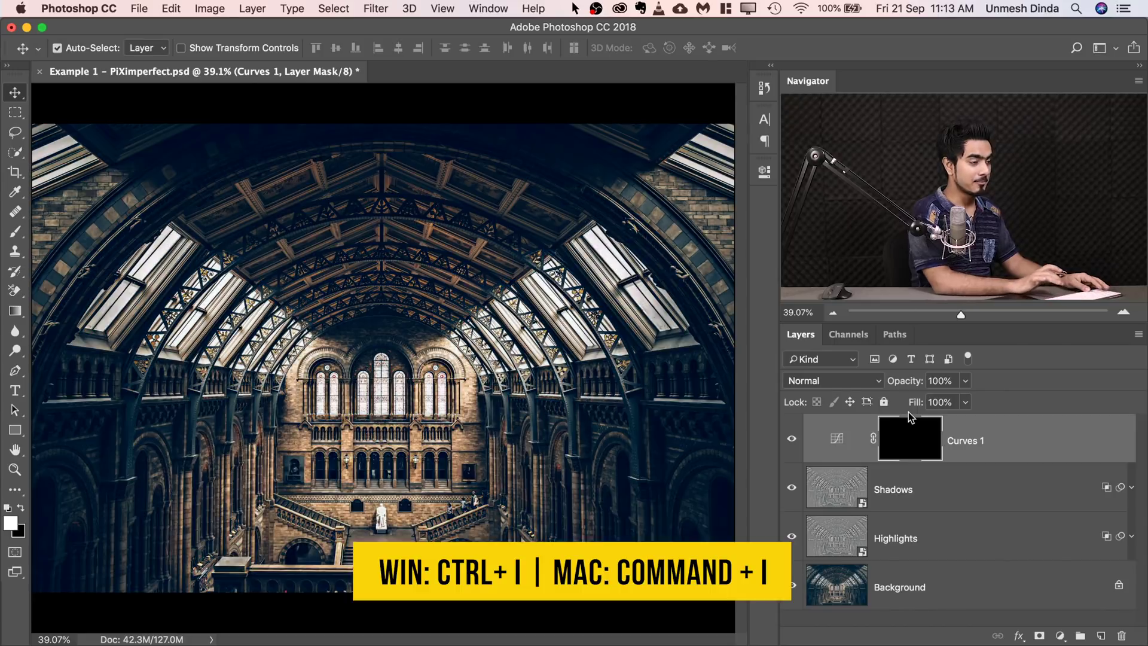
left_click_drag(457, 362, 505, 340)
left_click(15, 231)
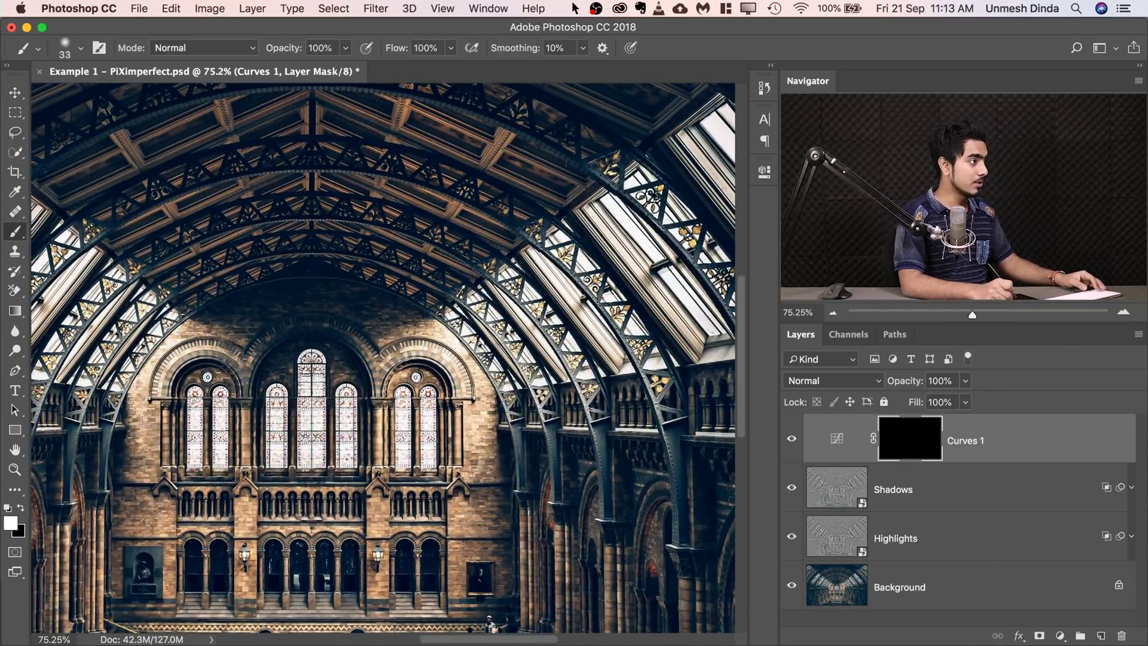
left_click_drag(350, 393, 372, 383)
left_click_drag(425, 424, 454, 413)
mouse_move(413, 263)
left_mouse_down()
mouse_move(446, 281)
mouse_move(485, 365)
left_mouse_up()
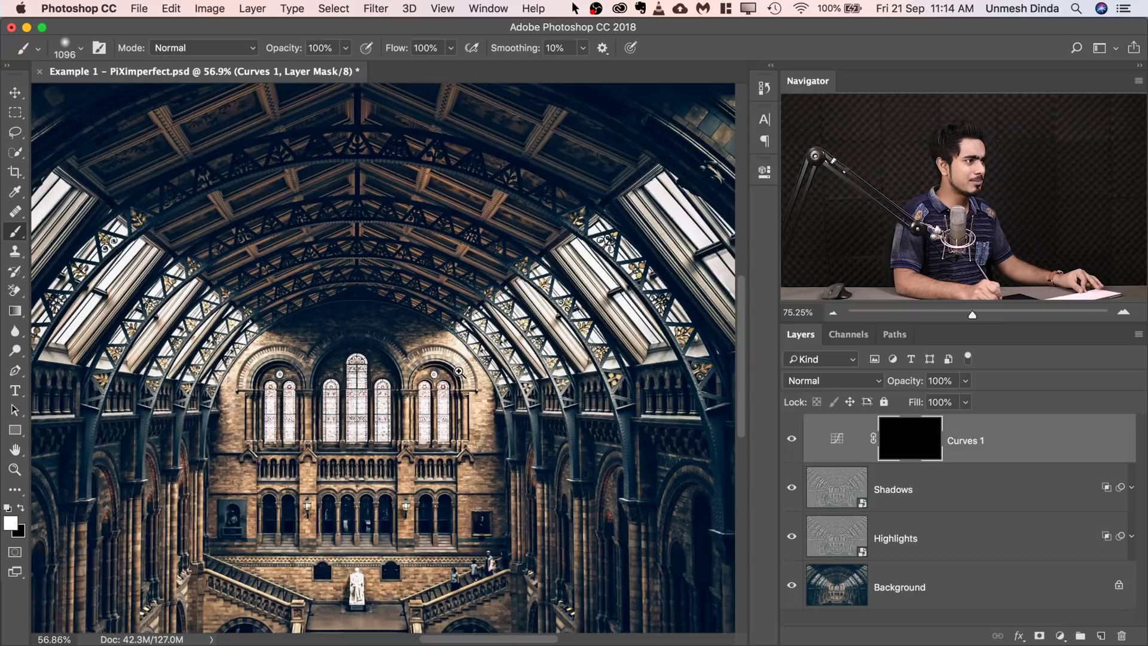
scroll(458, 371, "down", 1)
left_click(81, 49)
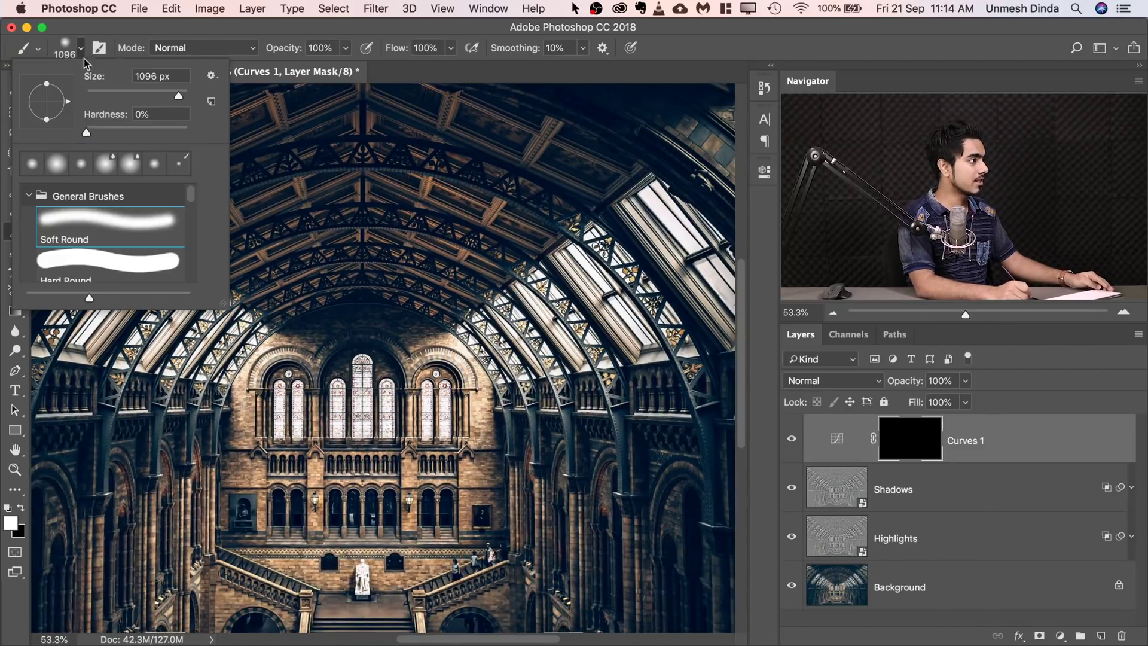
mouse_move(467, 355)
left_mouse_down("ctrl+alt")
mouse_move(454, 354)
mouse_move(473, 354)
left_mouse_up("ctrl+alt")
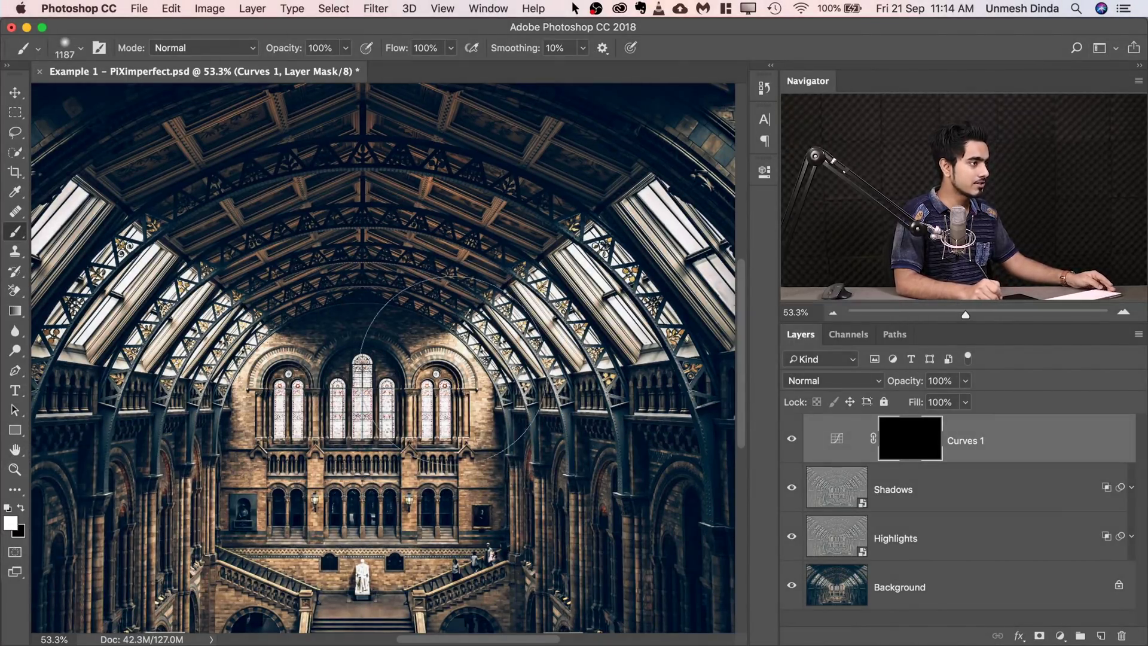
- Paint white brightening spots on the mask over the hall centre and left side
left_click(454, 383)
left_click_drag(334, 455, 382, 412)
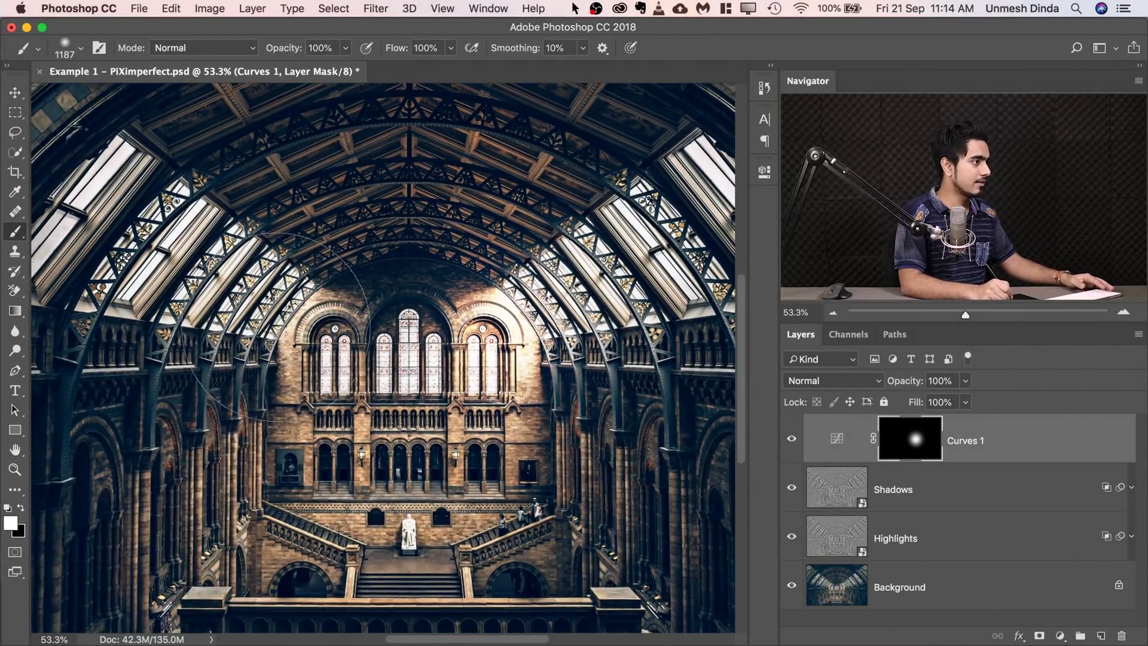
left_click(287, 332)
key("super+minus")
key("super+minus")
key("super+0")
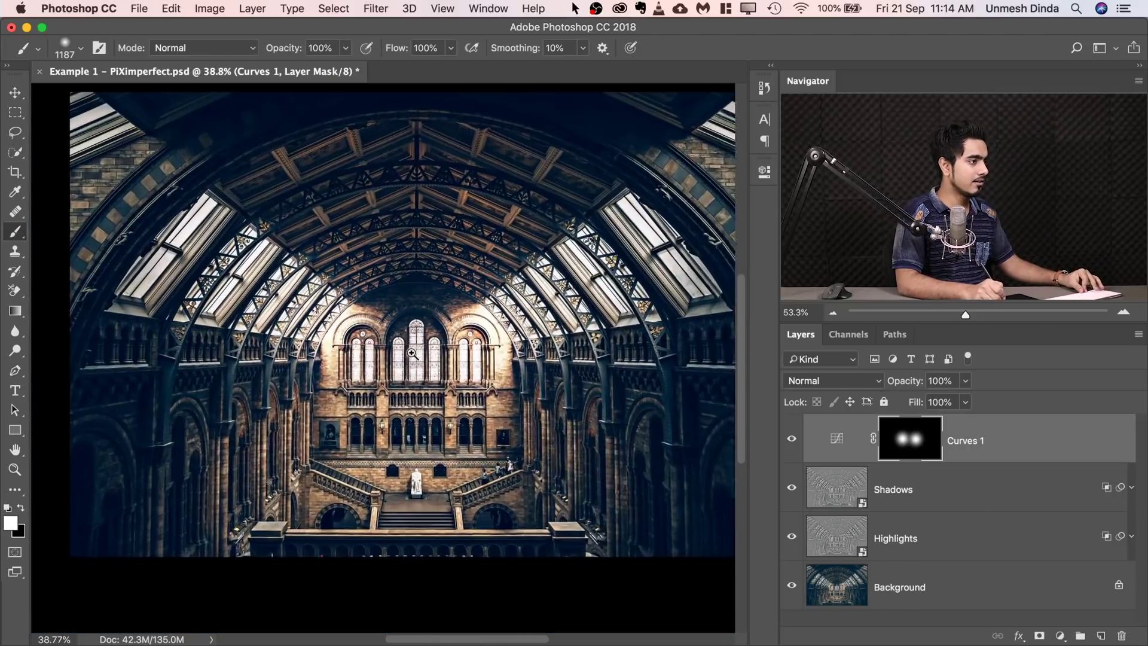
- With brushes up to about 3117 px, brighten the hall's bottom and top-left, then compare Curves 1 on and off
left_click_drag(424, 478, 442, 479)
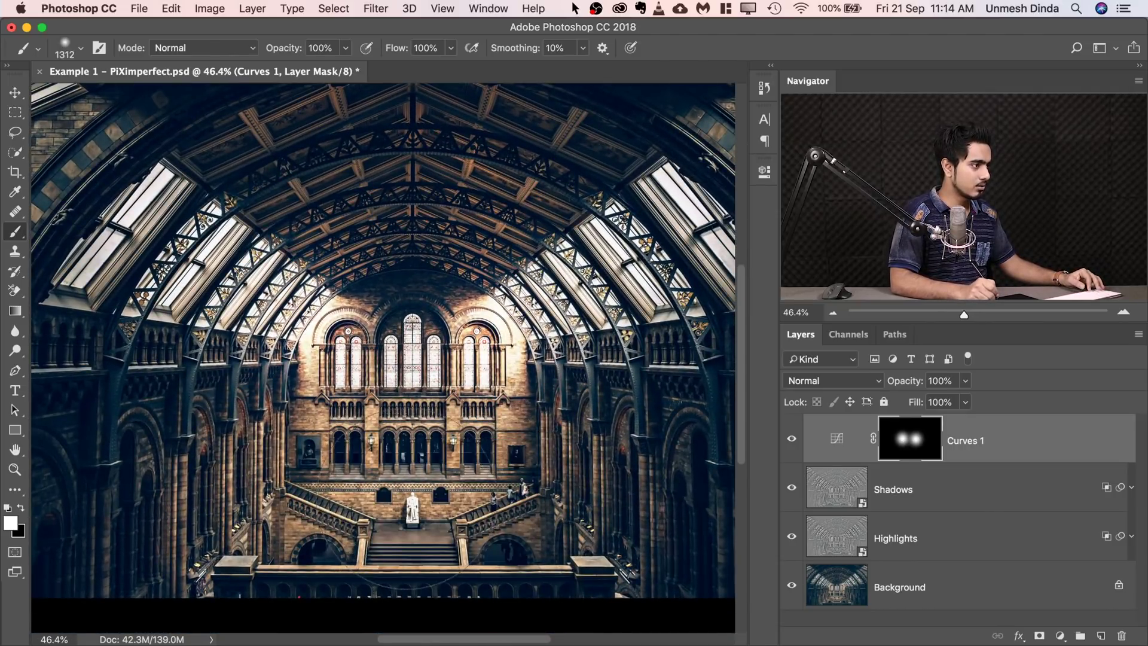
left_click(409, 538)
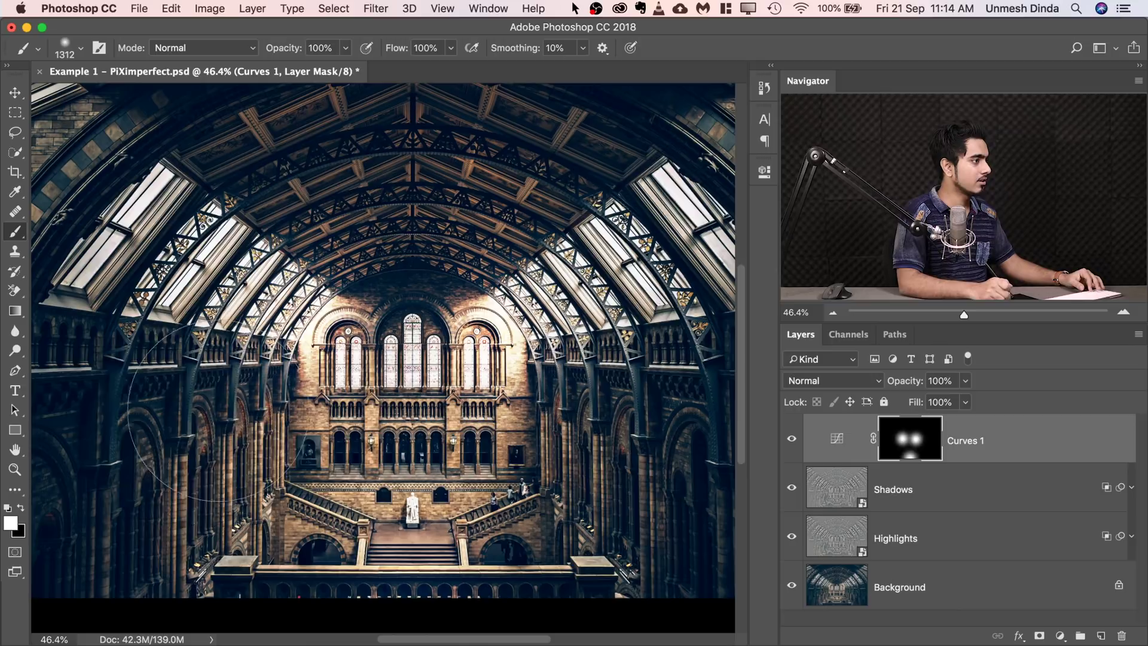
left_click_drag(281, 371, 317, 371)
left_click_drag(204, 197, 341, 163)
left_click(174, 167)
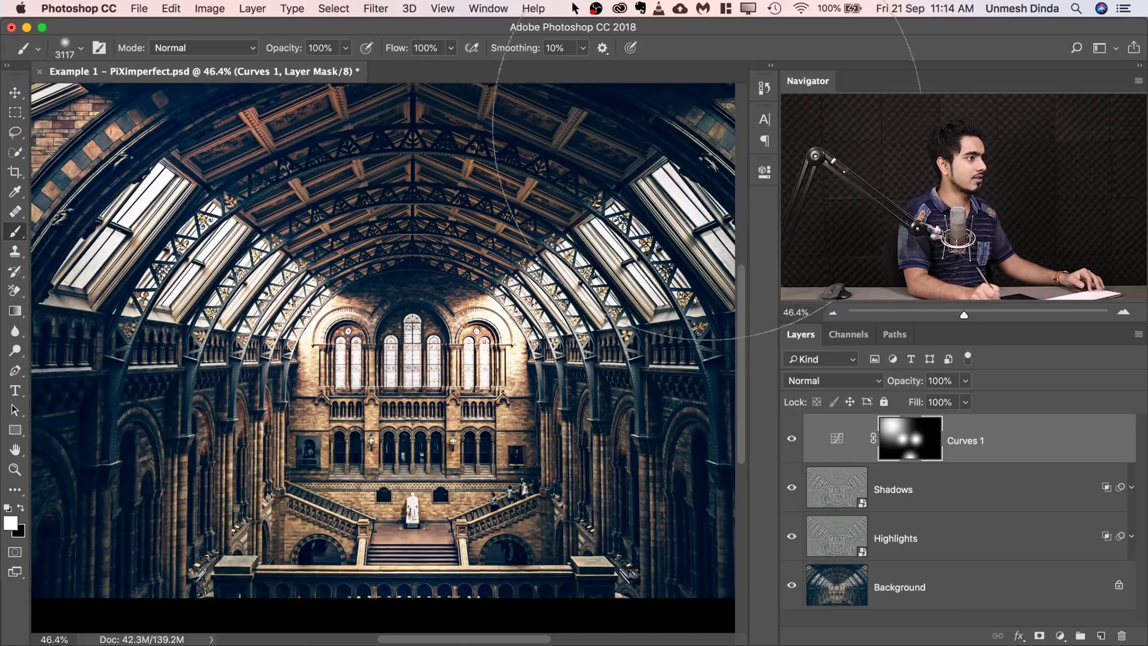
scroll(531, 344, "down", 5)
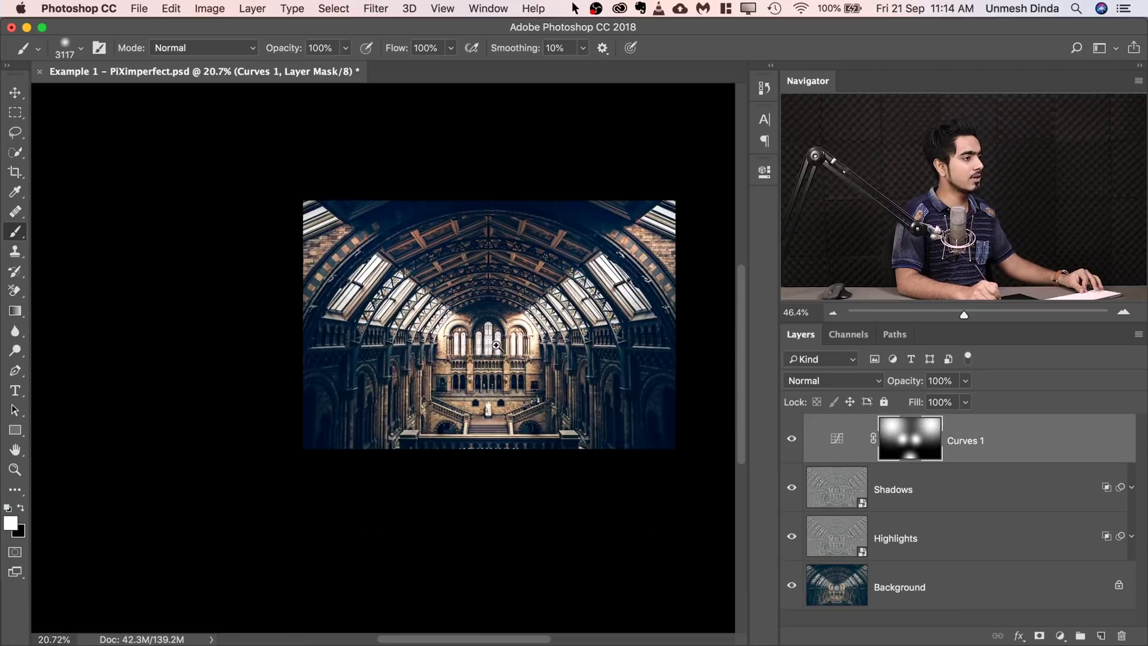
scroll(531, 343, "up", 4)
left_click(792, 443)
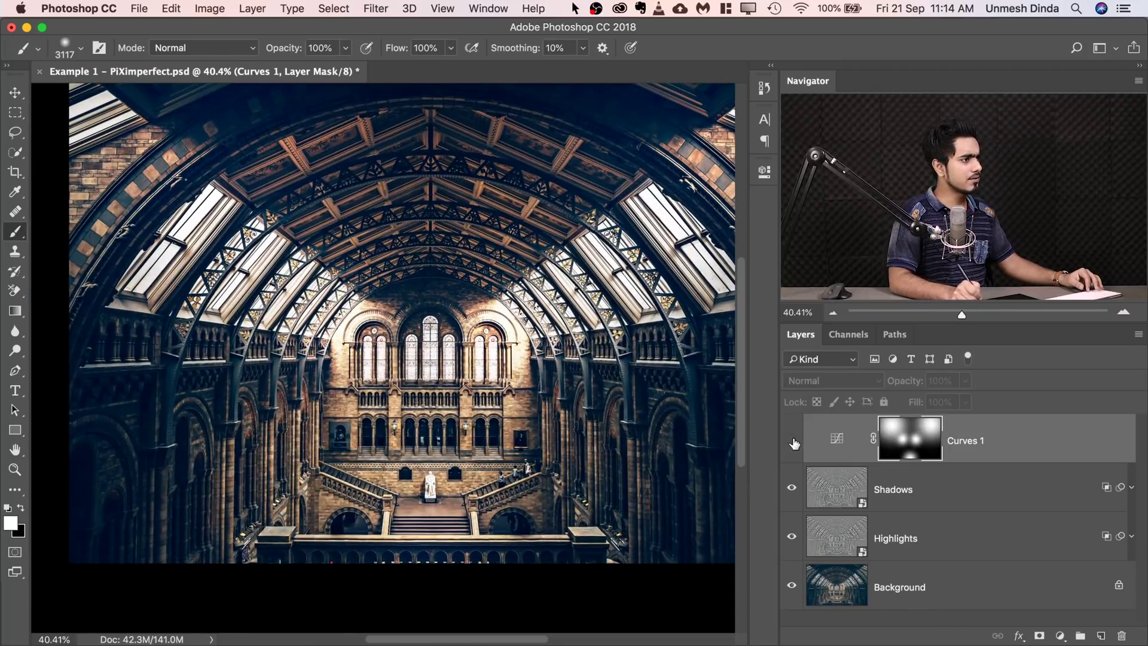
left_click(791, 442)
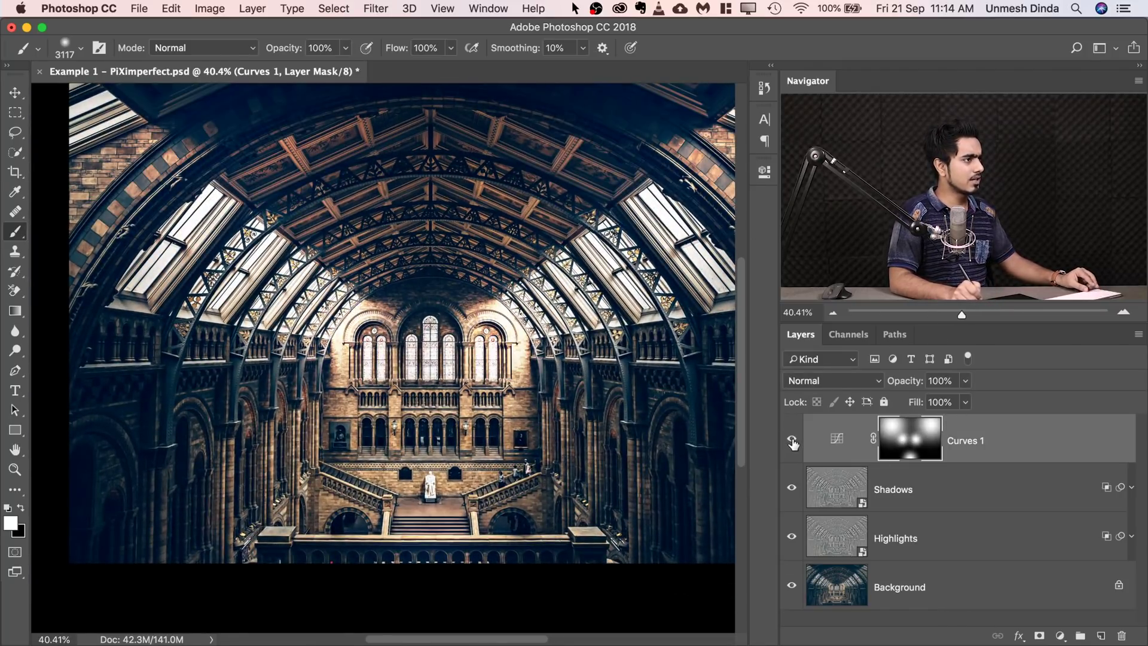
- Undo the large strokes, shrink the brush to about 267 px and lower Flow to about 21%
key("super+alt+z")
key("super+alt+z")
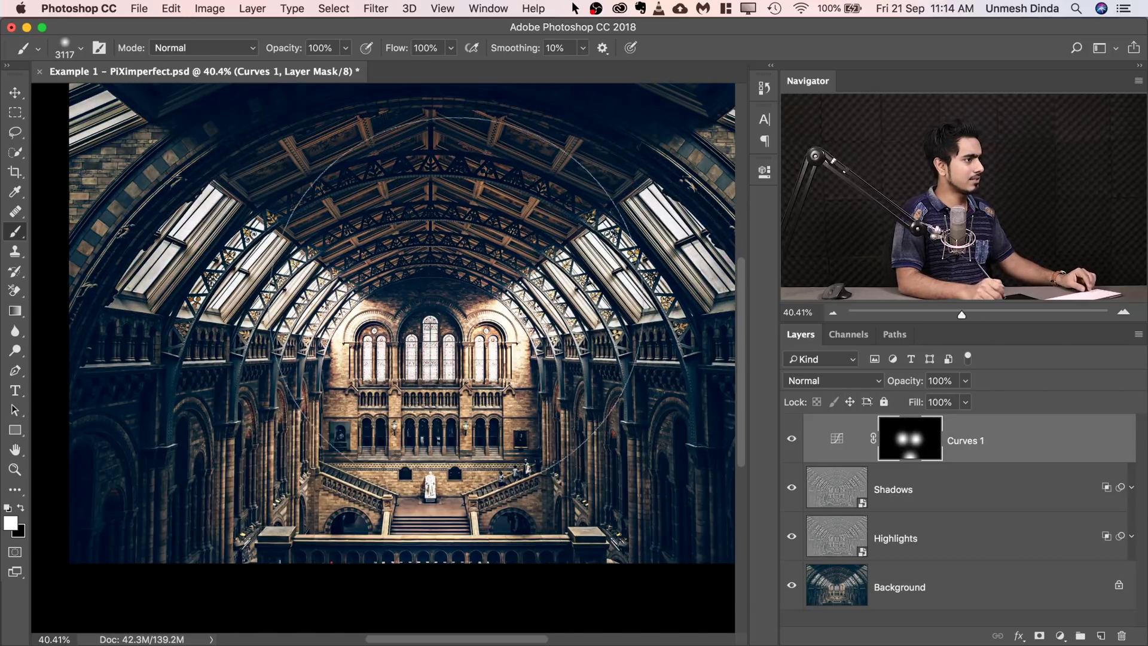
mouse_move(478, 431)
left_mouse_down()
mouse_move(511, 454)
mouse_move(533, 443)
mouse_move(520, 439)
left_mouse_up()
mouse_move(449, 412)
left_mouse_down()
mouse_move(413, 428)
mouse_move(281, 422)
left_mouse_up()
scroll(429, 404, "up", 3)
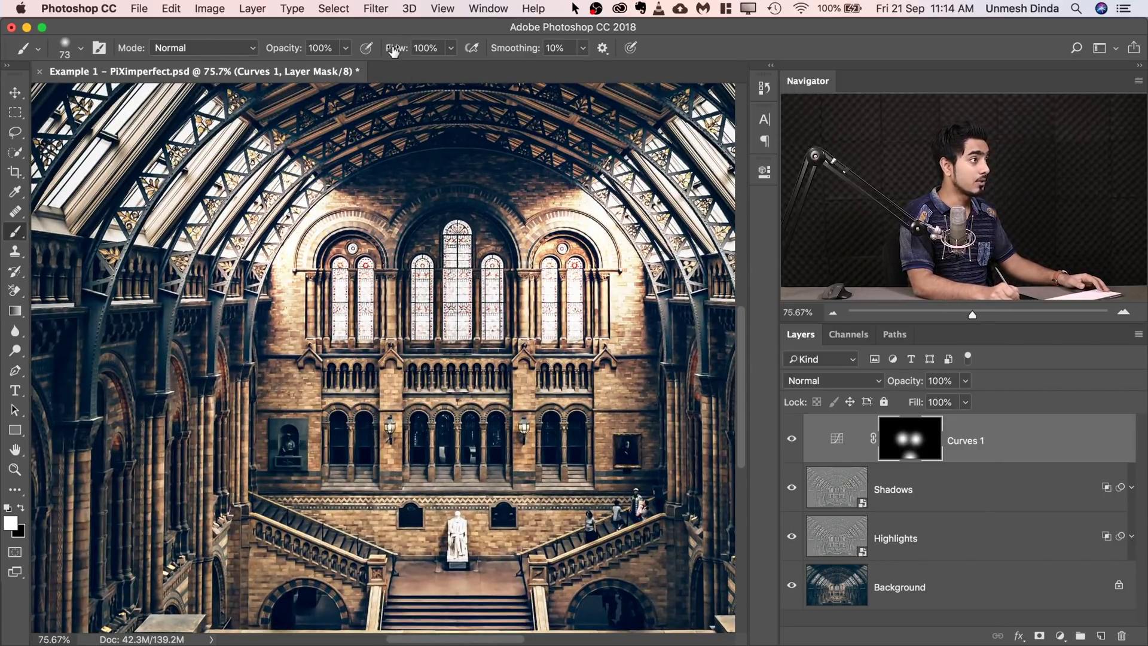
left_click_drag(392, 51, 331, 66)
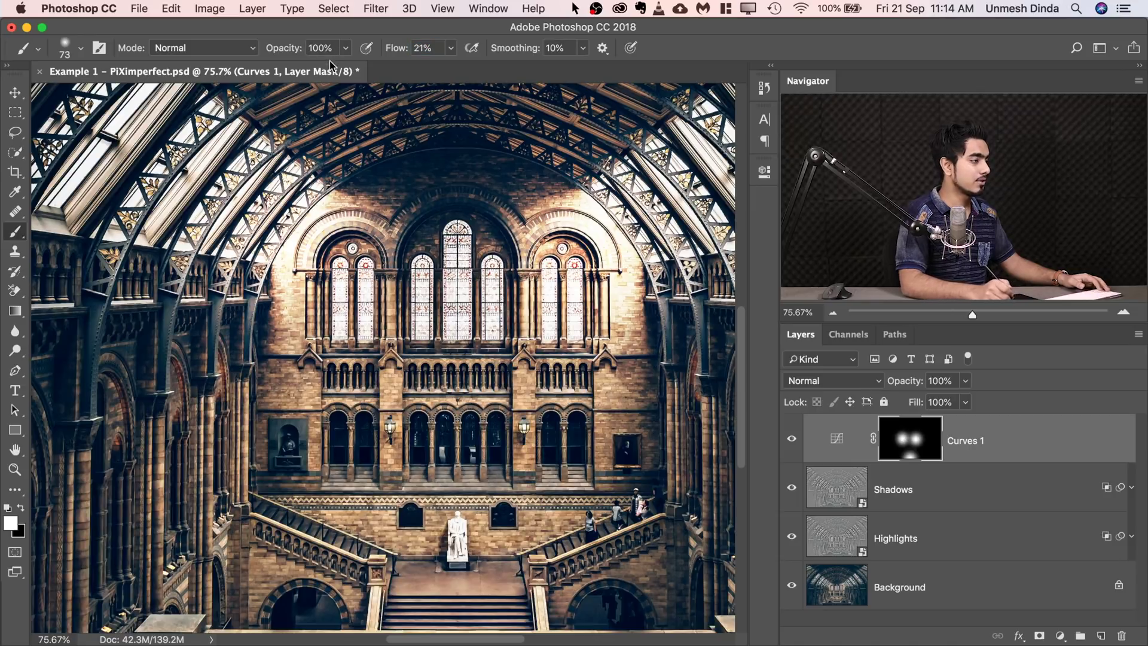
- Paint soft white strokes down the left-side columns, then resize the brush to about 372 px
left_click_drag(253, 384, 257, 521)
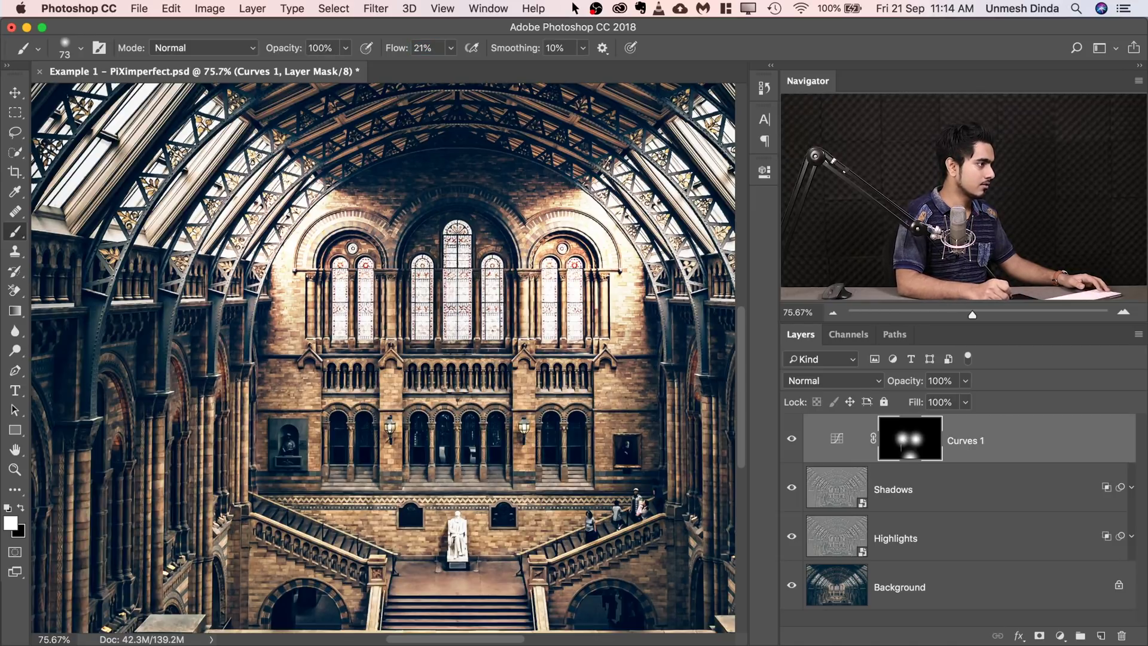
left_click_drag(215, 382, 218, 564)
mouse_move(148, 426)
left_mouse_down()
mouse_move(163, 466)
mouse_move(171, 605)
left_mouse_up()
left_click_drag(88, 513, 89, 562)
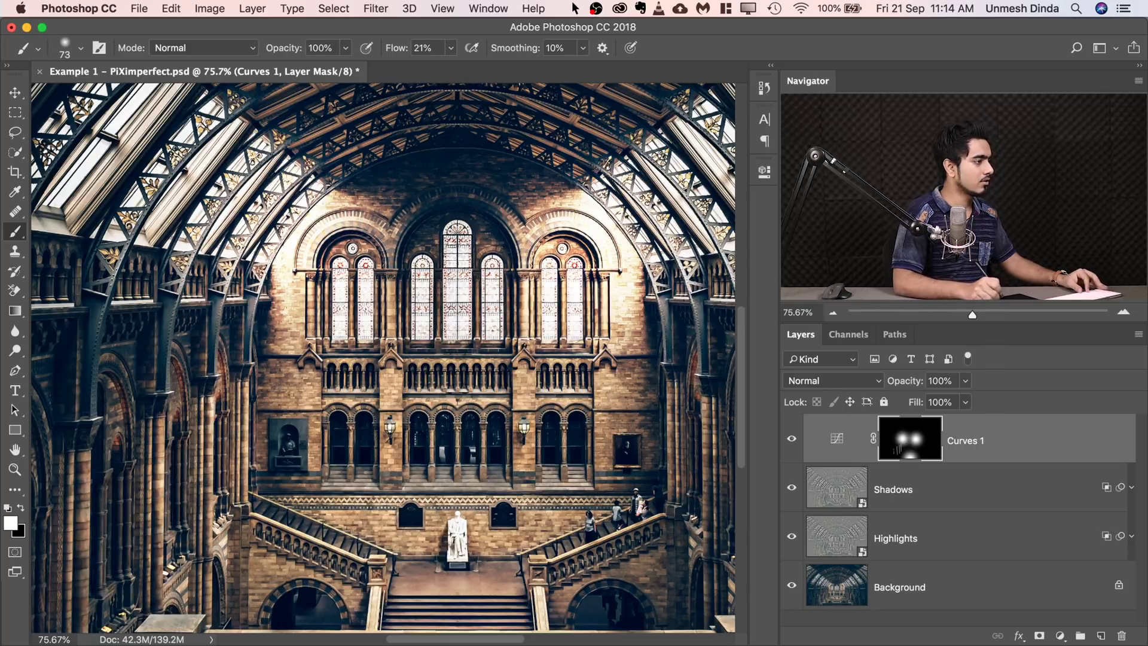
scroll(504, 414, "down", 2)
scroll(538, 410, "up", 1)
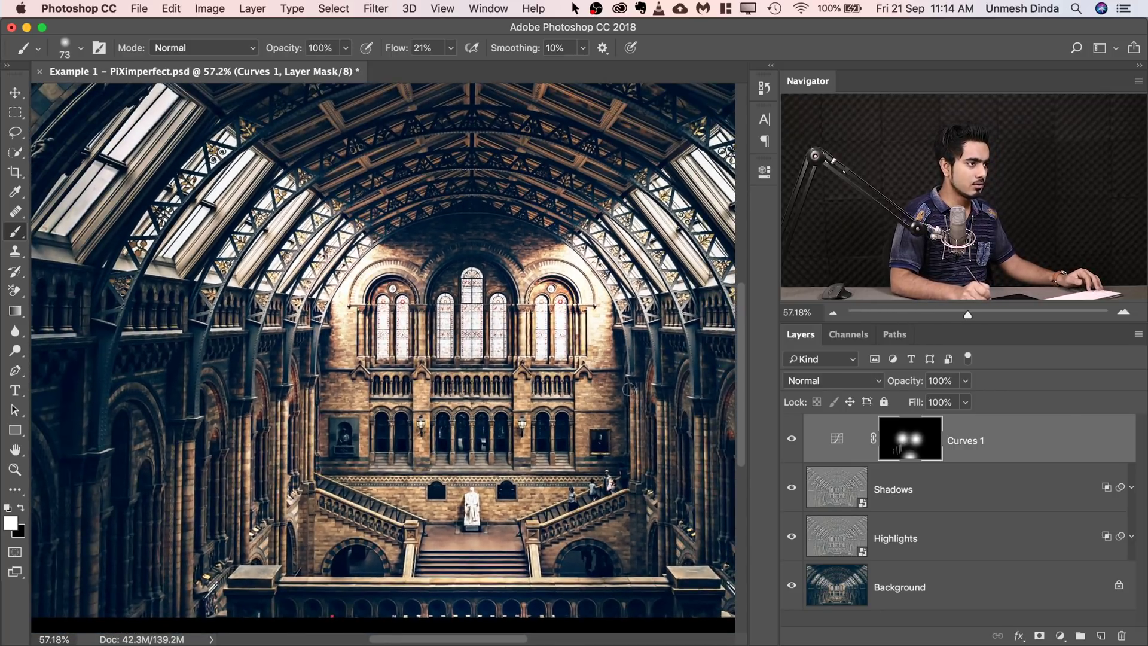
left_click_drag(656, 418, 687, 419)
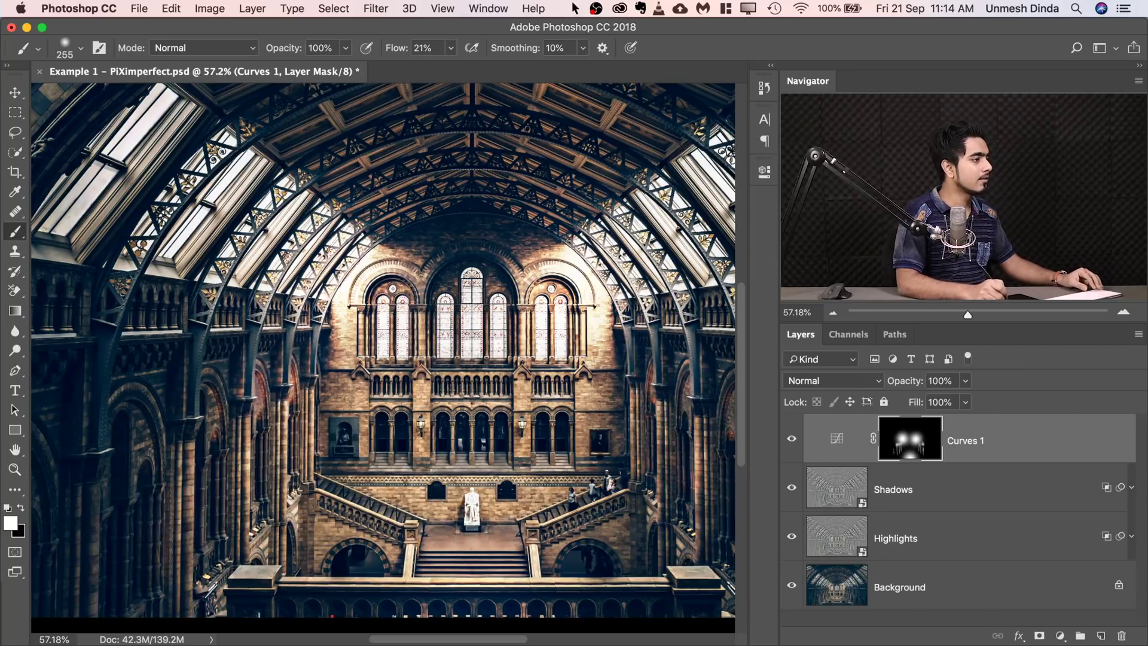
scroll(336, 358, "down", 2)
left_click_drag(464, 313, 484, 308)
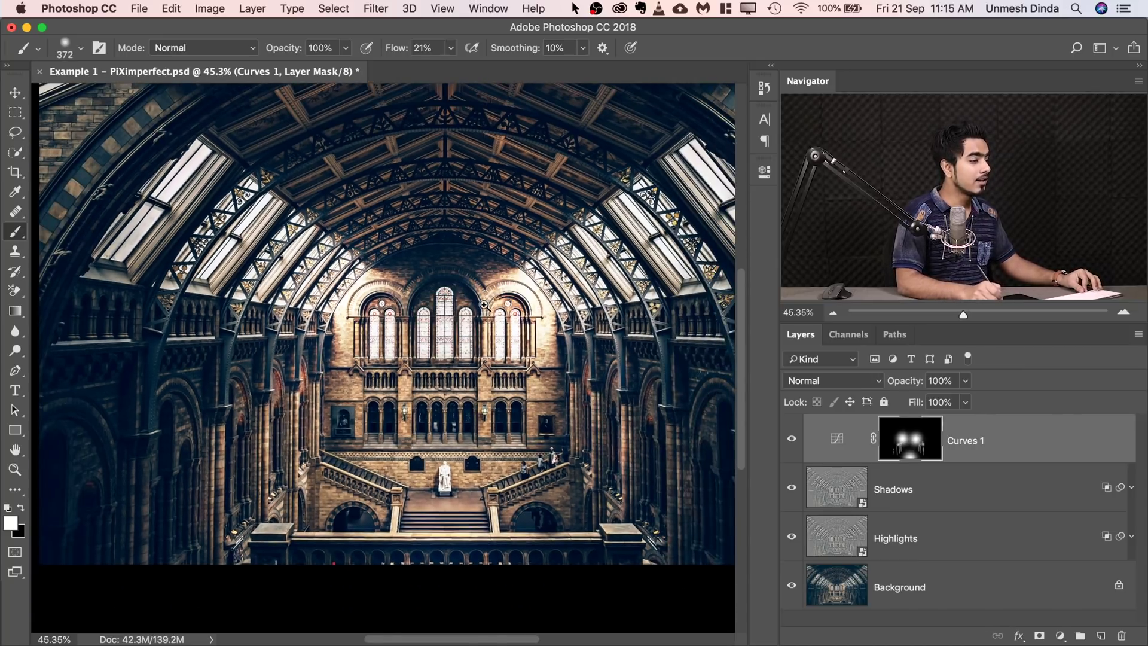
scroll(487, 305, "up", 10)
- Paint black over the two left stained-glass windows with a 46–69 px brush, then restore Flow to 100%
left_click_drag(578, 312, 496, 319)
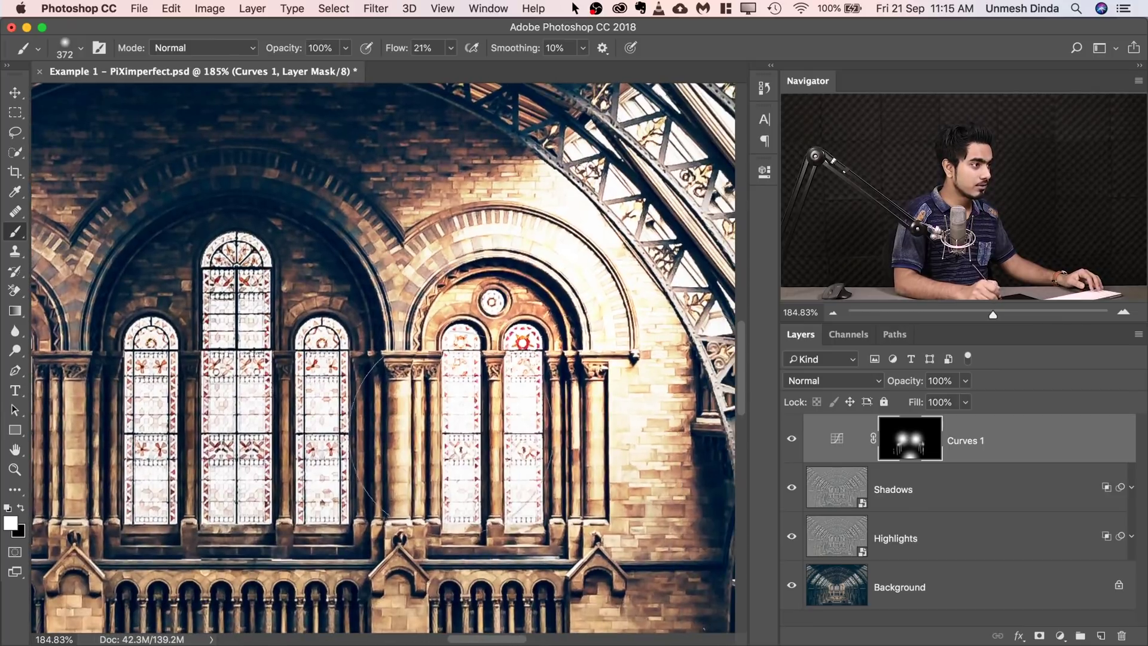
left_click_drag(503, 357, 407, 371)
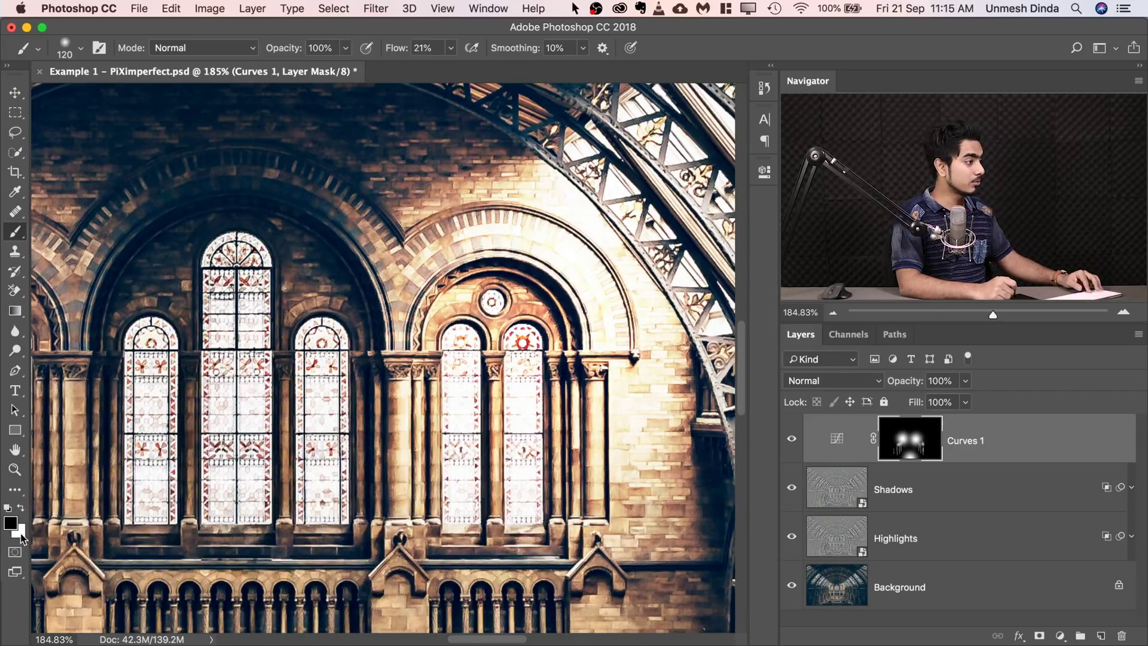
mouse_move(522, 346)
left_mouse_down()
mouse_move(446, 345)
mouse_move(493, 359)
mouse_move(454, 398)
mouse_move(466, 399)
mouse_move(465, 365)
mouse_move(469, 495)
mouse_move(458, 502)
mouse_move(473, 427)
mouse_move(516, 405)
mouse_move(521, 367)
mouse_move(527, 474)
left_mouse_up()
key("super+z")
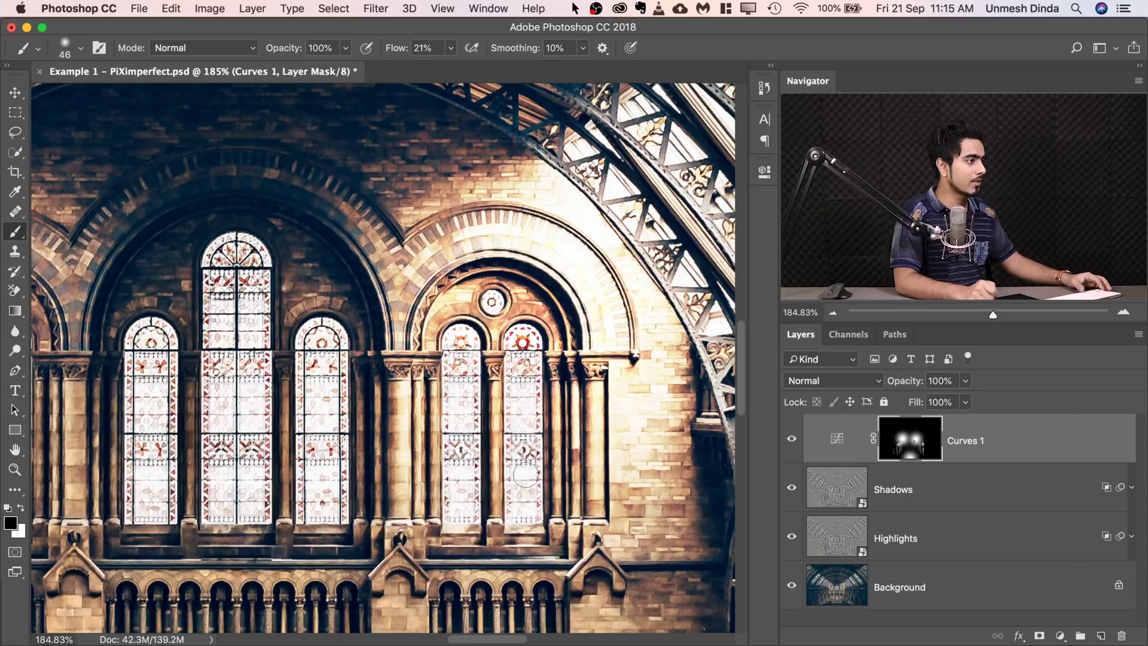
scroll(296, 395, "left", 10)
mouse_move(299, 367)
left_mouse_down()
mouse_move(330, 389)
mouse_move(338, 469)
left_mouse_up()
left_click_drag(395, 335, 403, 461)
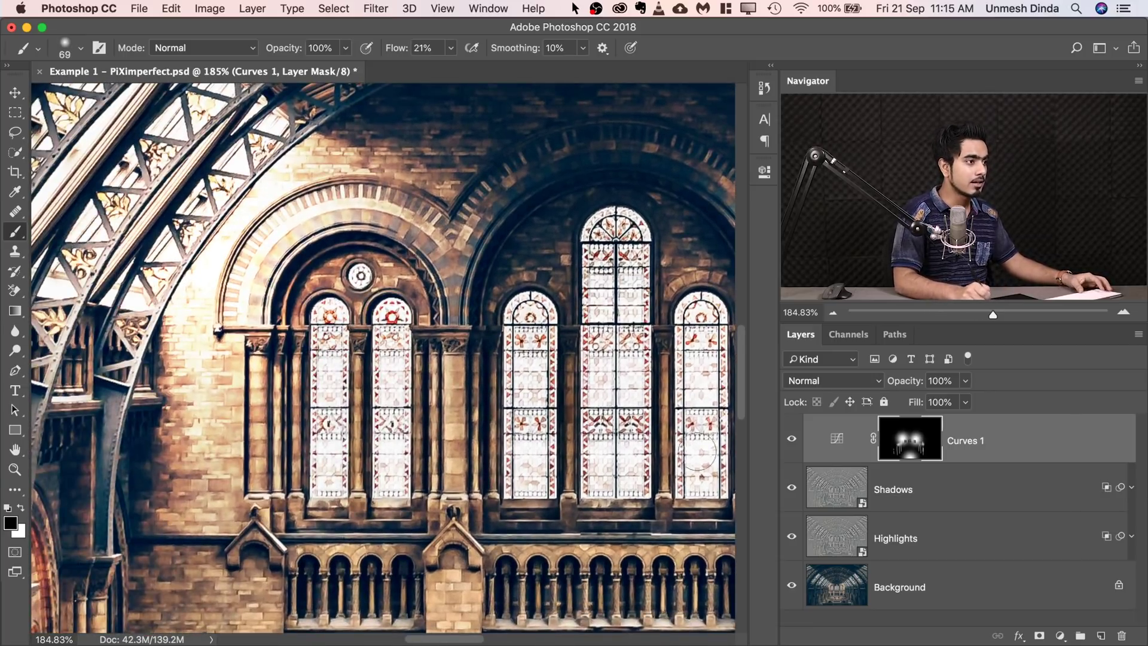
scroll(581, 488, "down", 15)
scroll(493, 379, "up", 2)
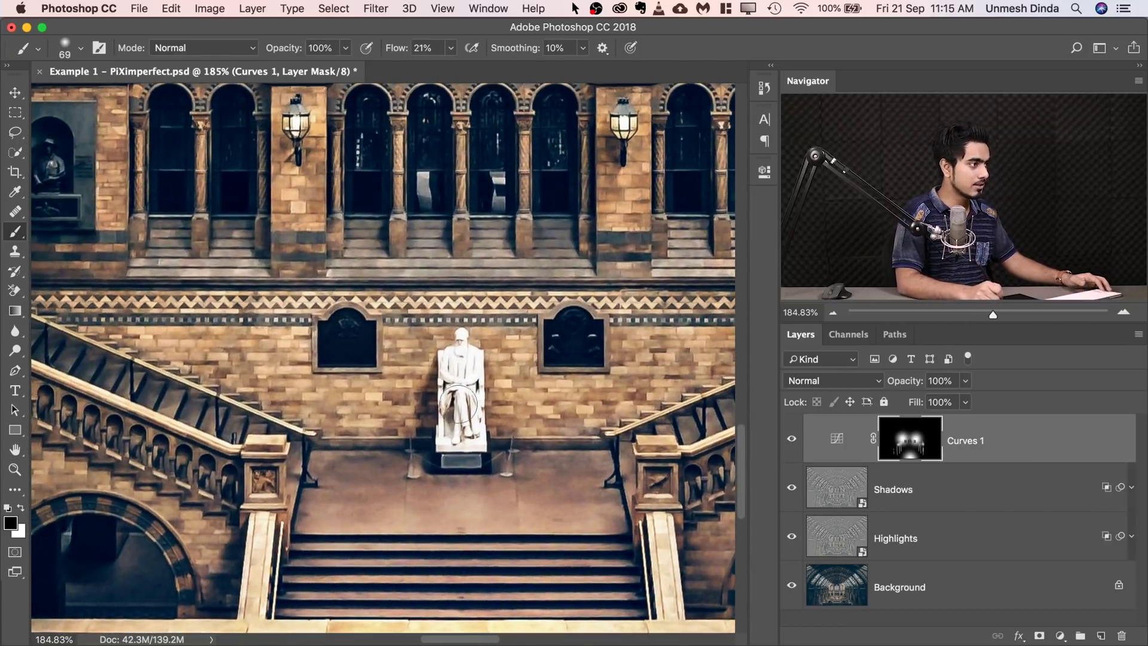
left_click_drag(394, 58, 473, 51)
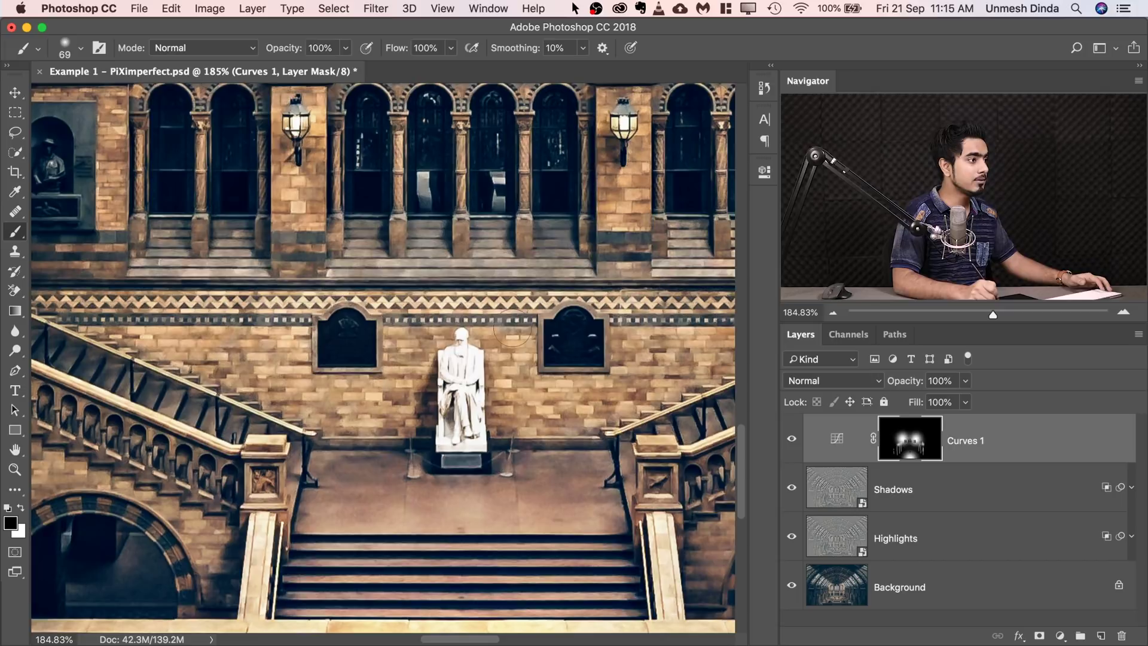
- Compare the Highlights sharpening on and off, then add a layer mask to Highlights
left_click(791, 539)
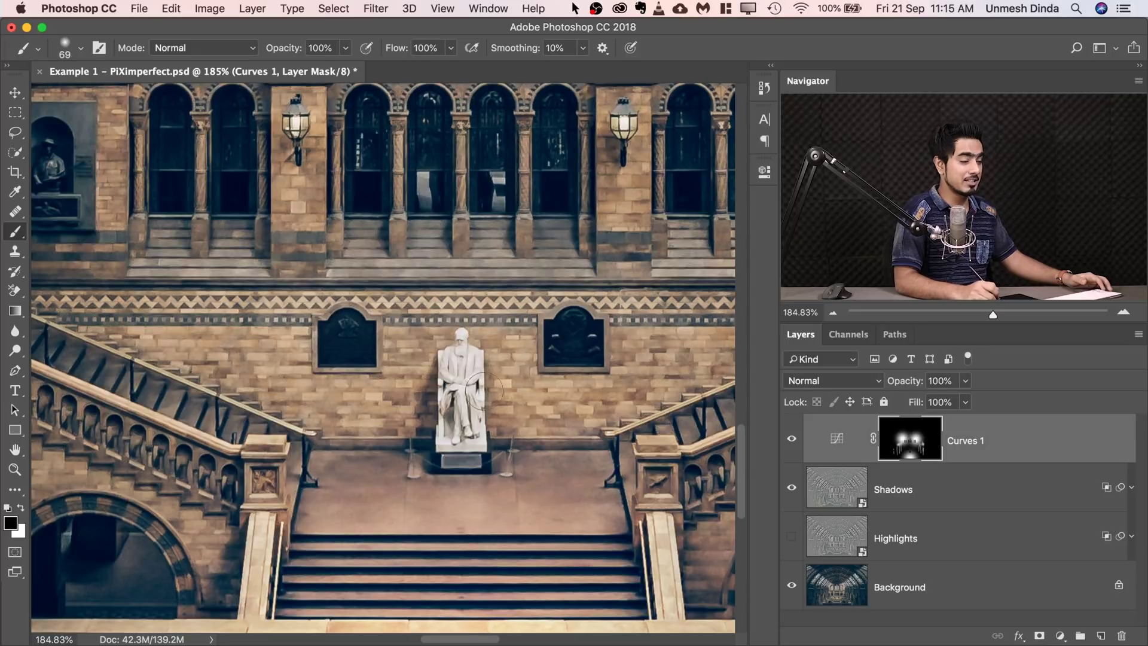
left_click(857, 545)
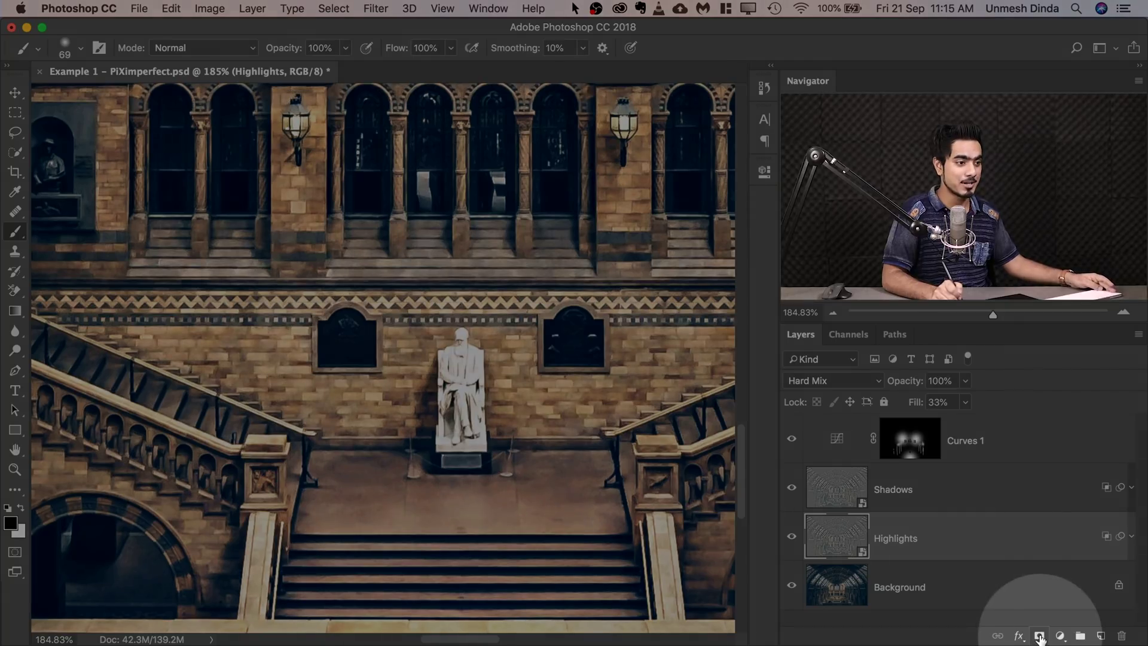
left_click(1040, 637)
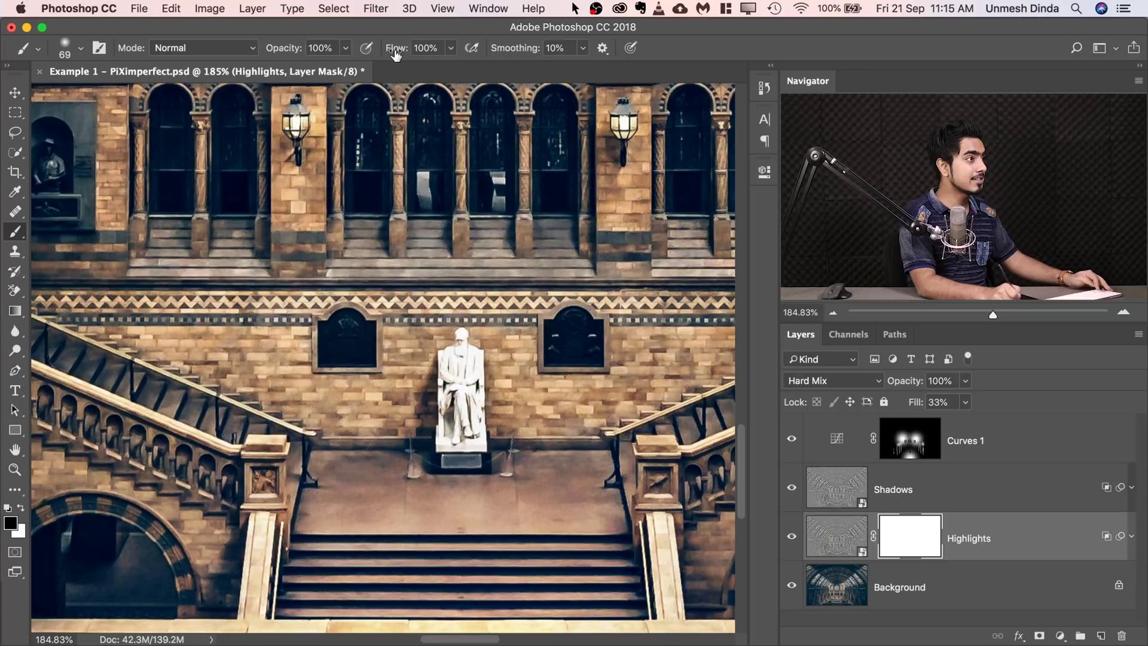
- At 16% flow, paint black over the statue to remove its sharpening, then fit the image on screen
left_click_drag(394, 53, 331, 60)
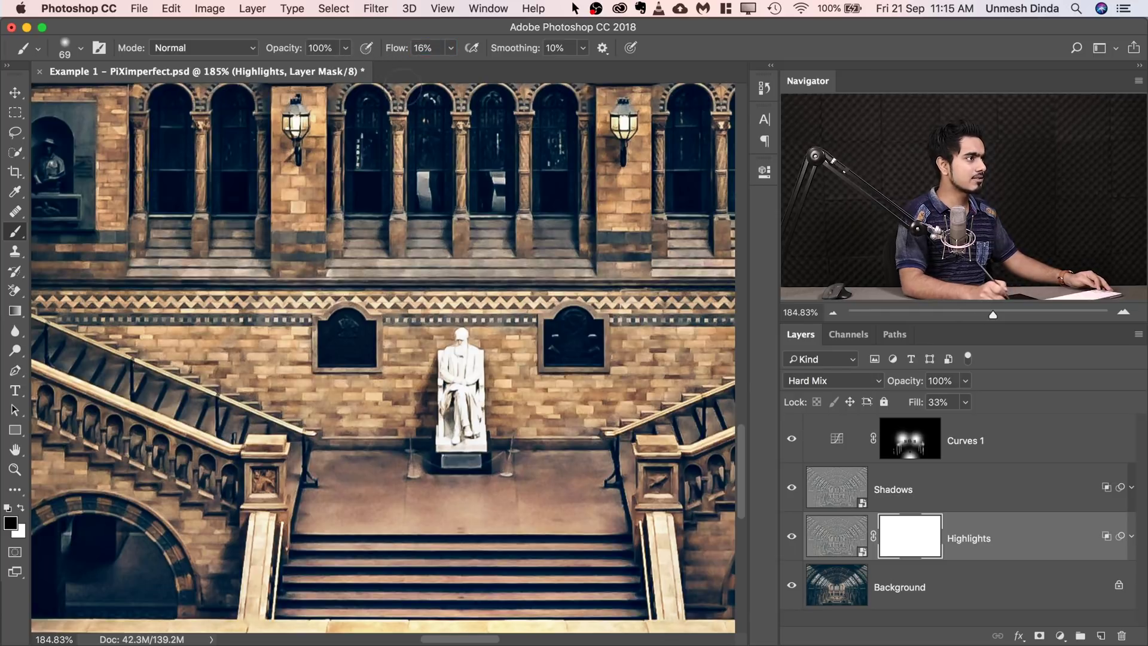
key("bracketleft")
left_click_drag(459, 371, 457, 364)
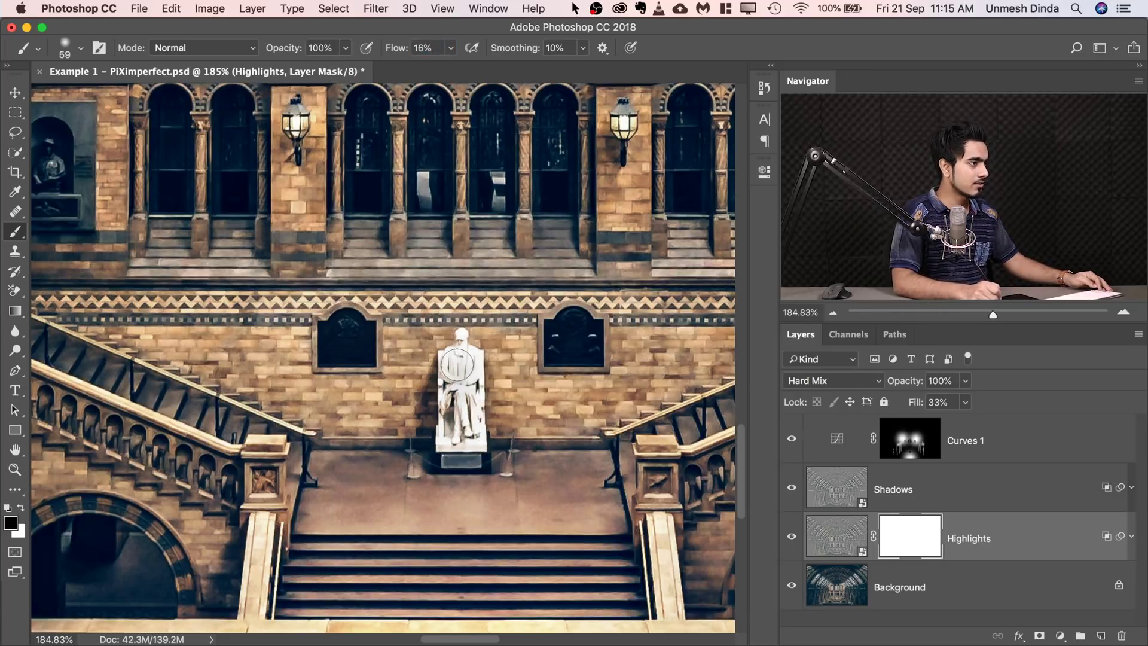
mouse_move(469, 419)
left_mouse_down()
mouse_move(467, 391)
mouse_move(450, 374)
left_mouse_up()
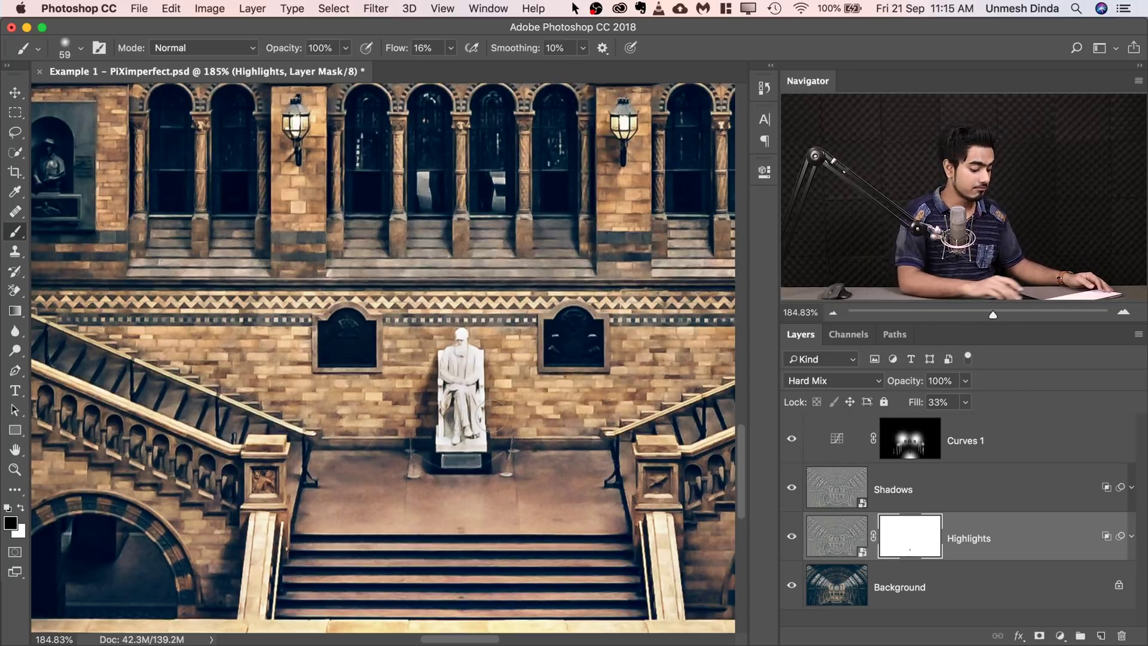
key("super+0")
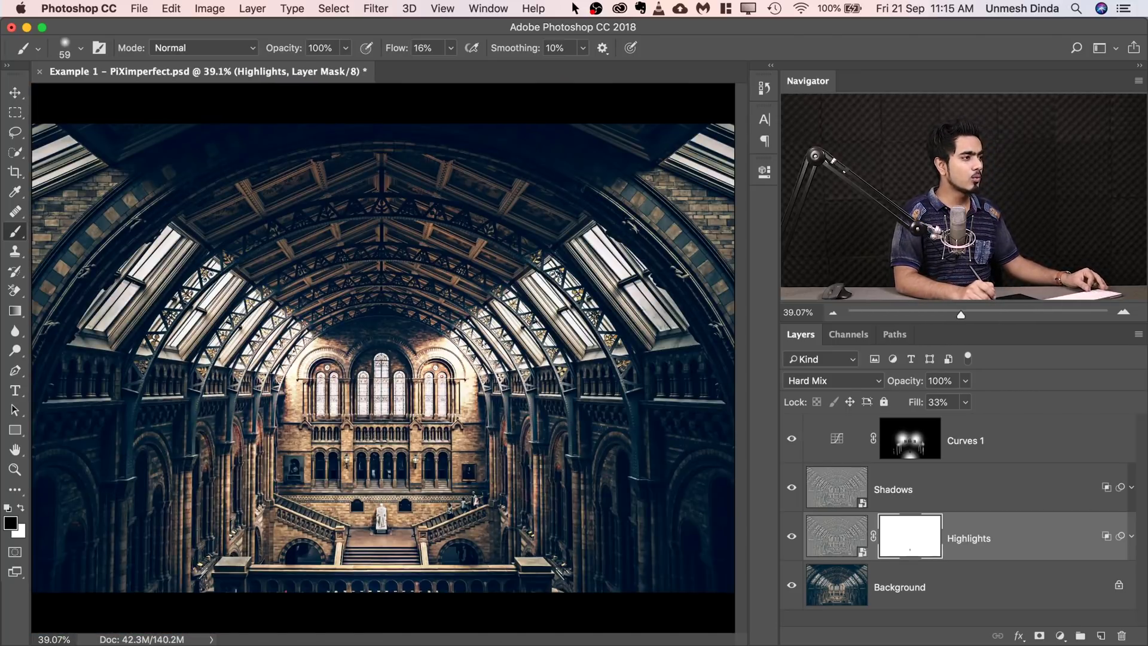
- Add a Color Lookup layer above Curves 1 using Crisp_Warm.look at 36% opacity
left_click(828, 439)
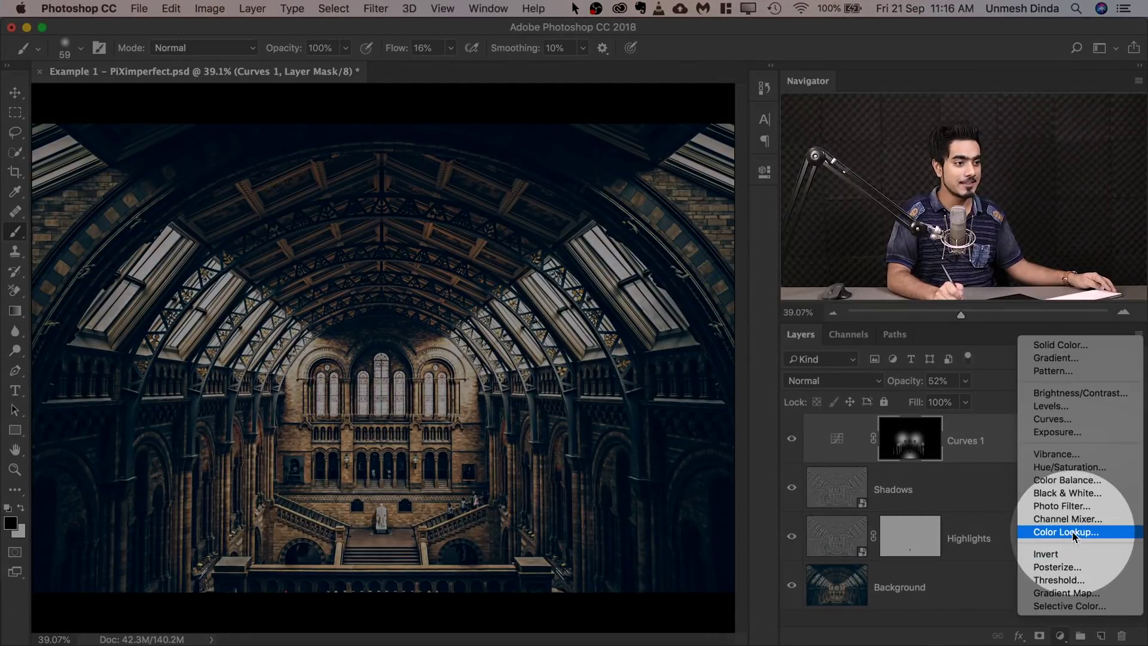
left_click(1068, 532)
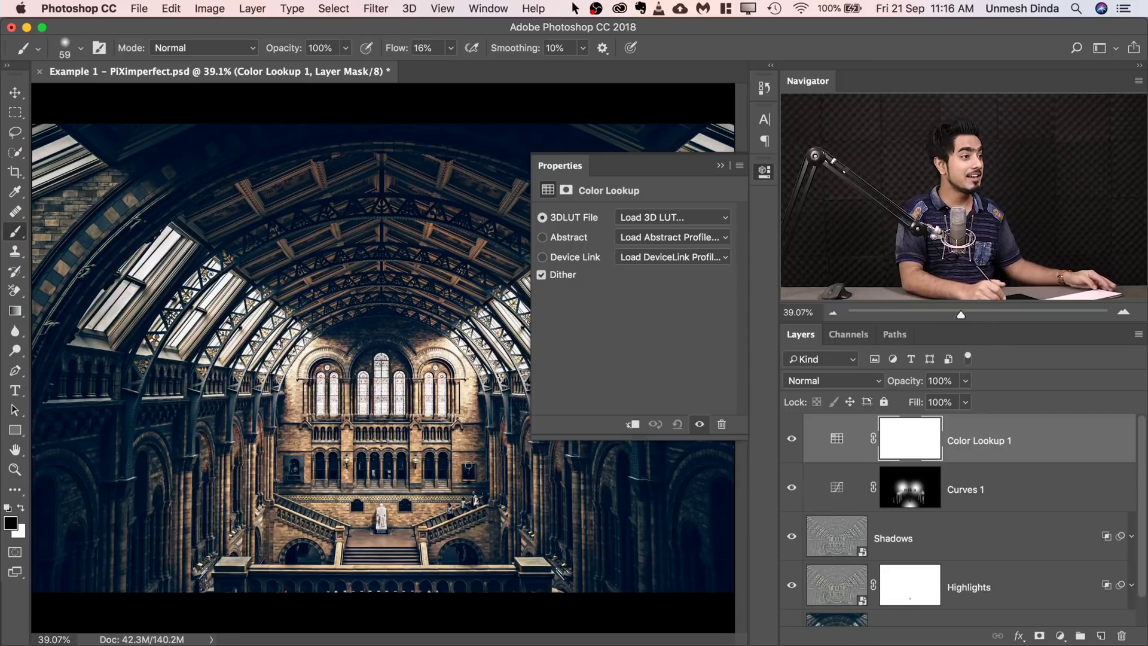
left_click(658, 217)
left_click(663, 313)
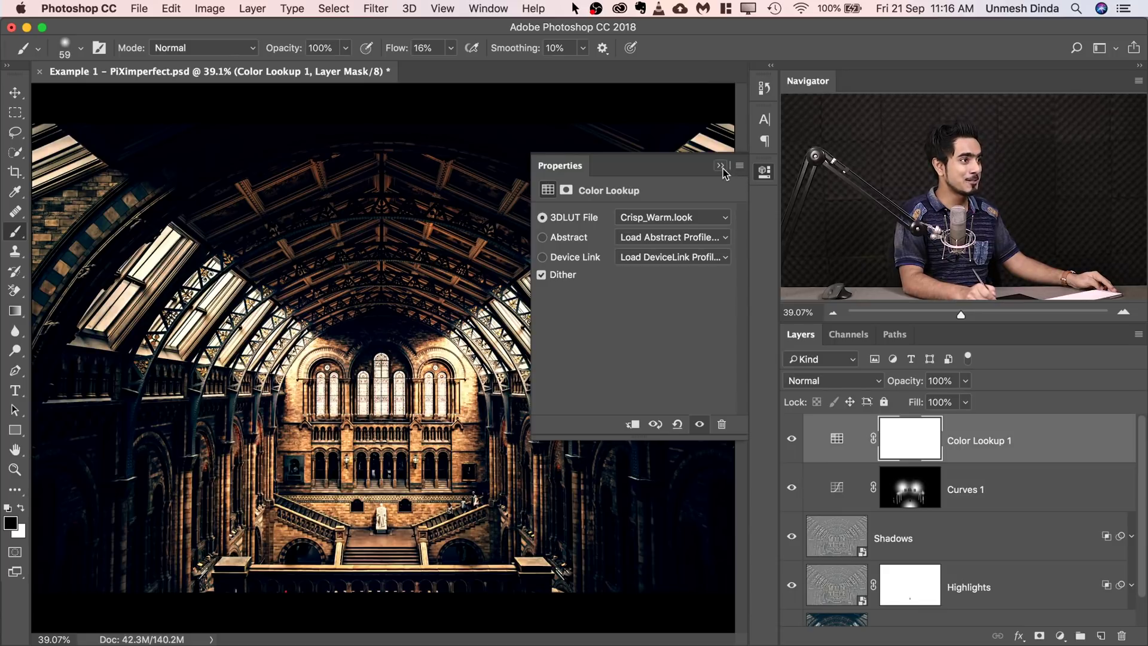
left_click(721, 165)
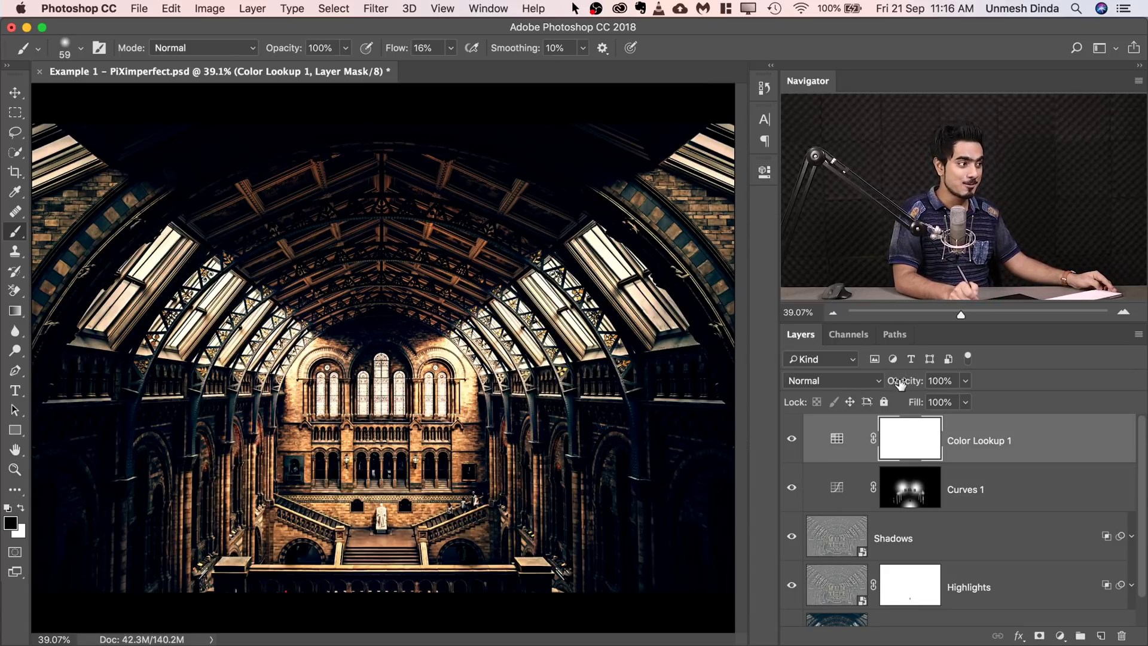
left_click_drag(901, 384, 797, 380)
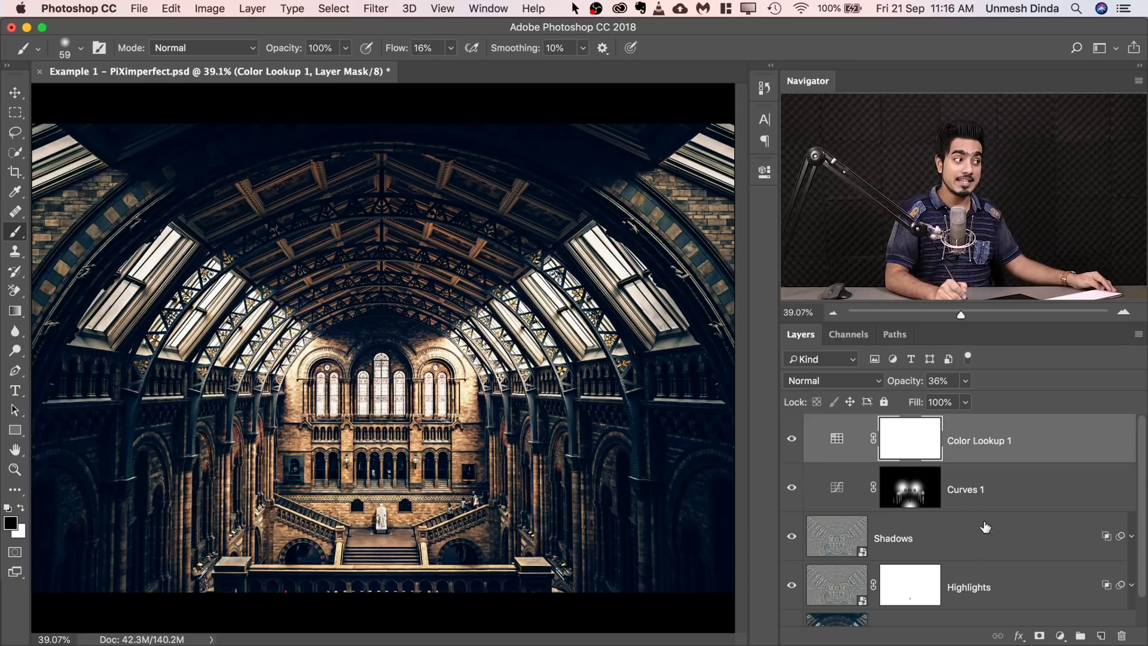
- Add a Curves 2 layer above Color Lookup 1 and bend its RGB and Blue curves
left_click(1062, 632)
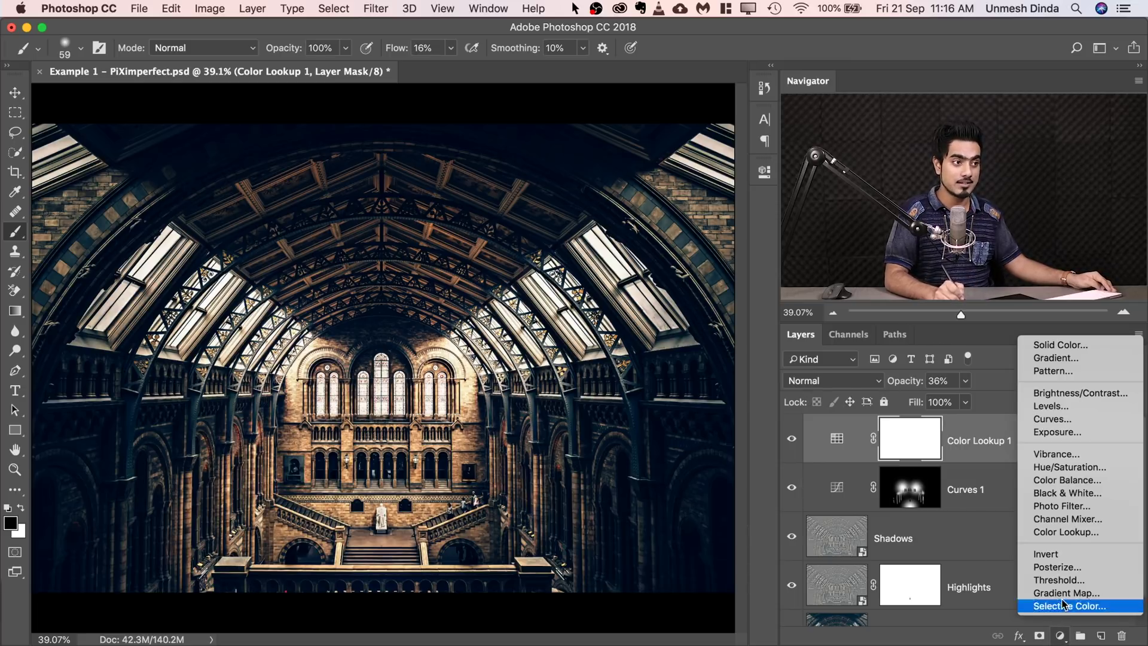
left_click(1047, 420)
left_click(682, 290)
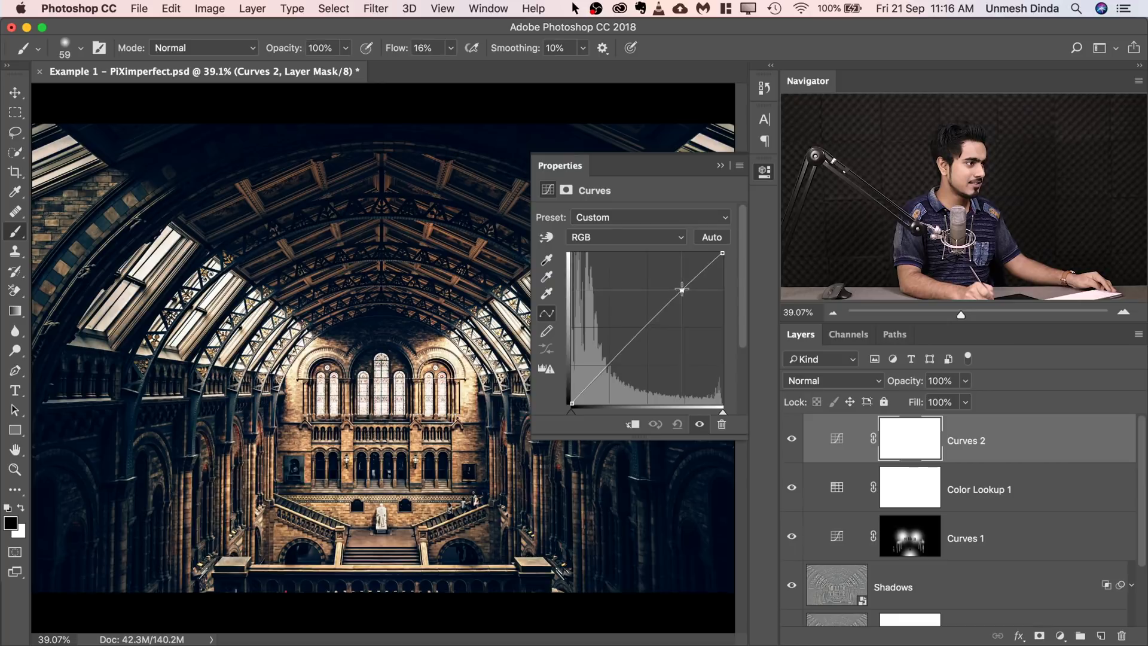
left_click(588, 381)
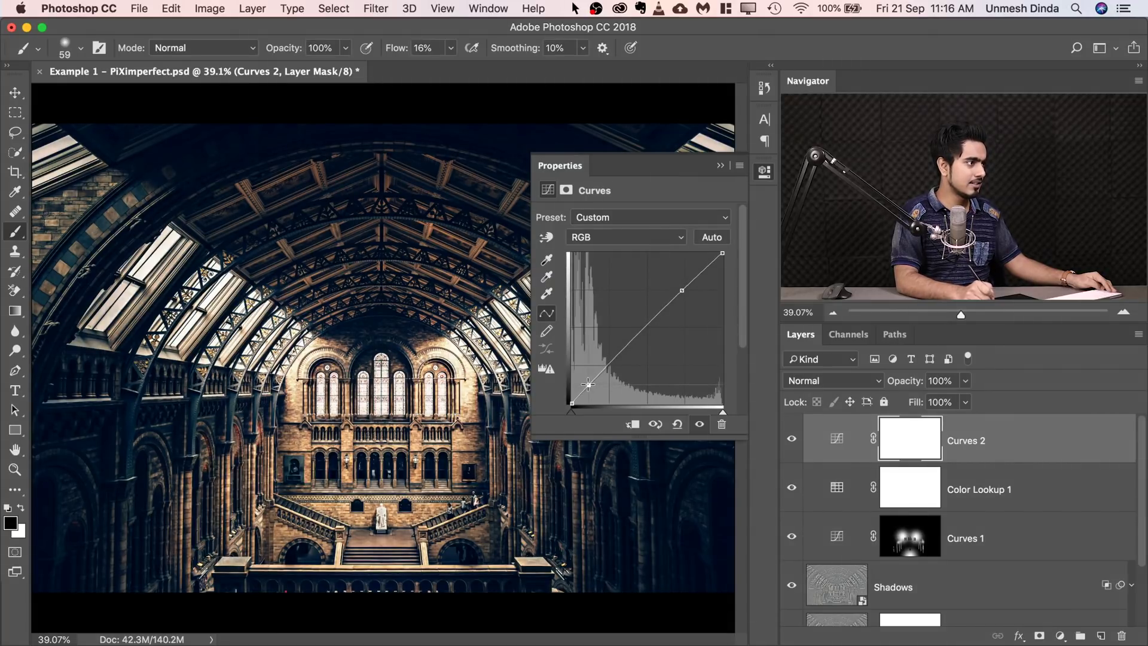
left_click(631, 241)
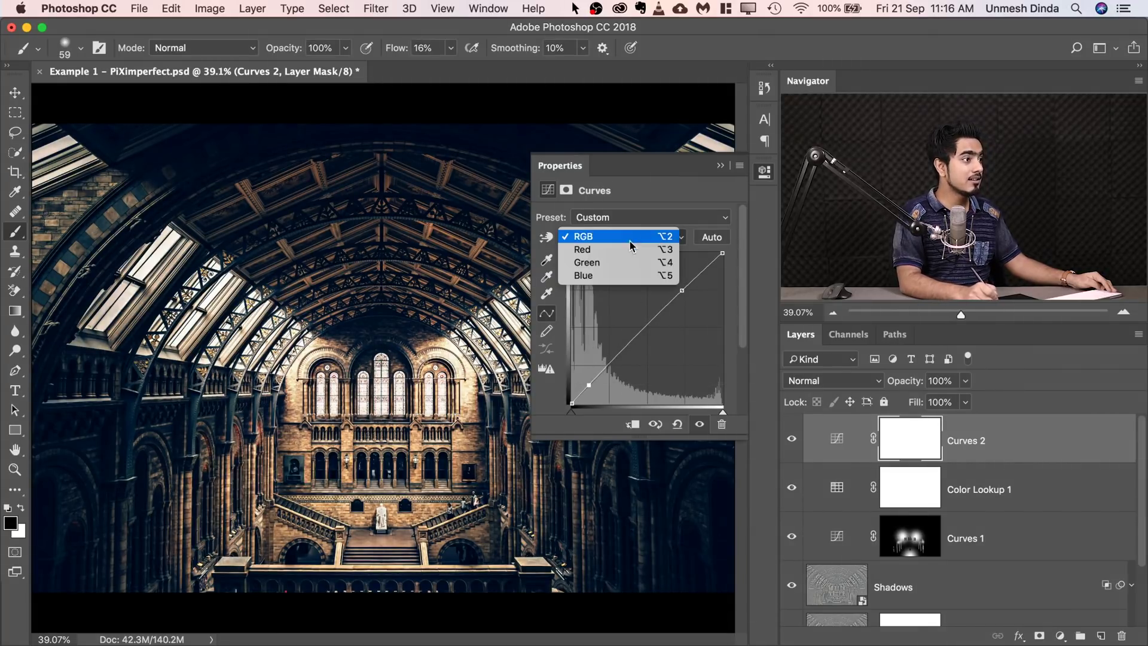
left_click(622, 275)
left_click_drag(692, 287, 694, 289)
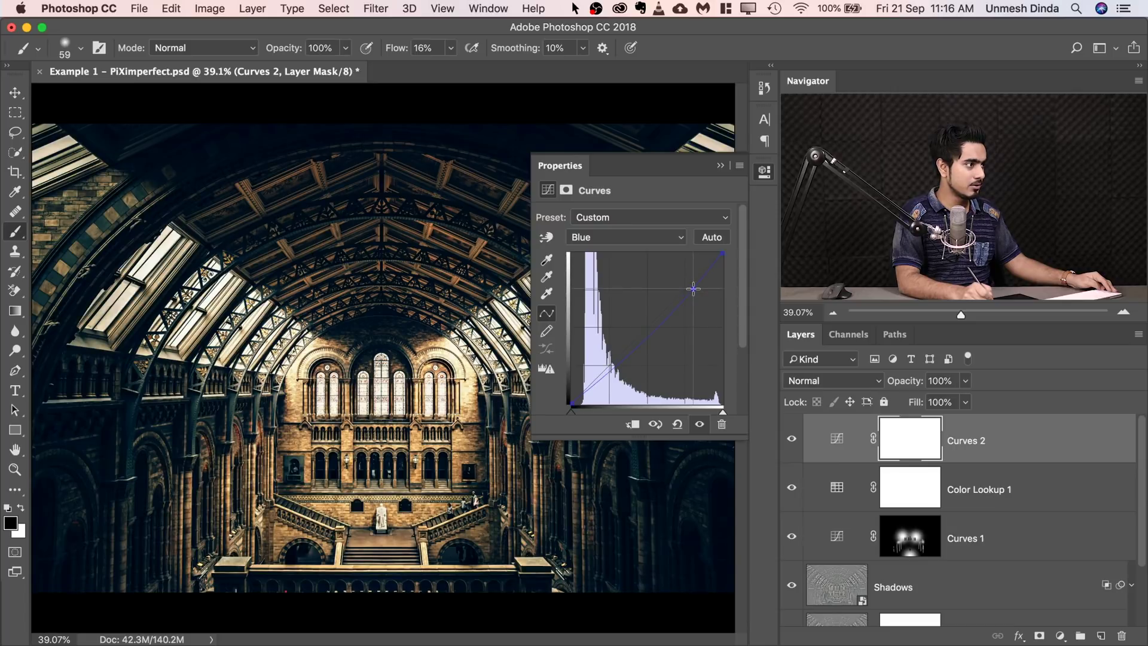
left_click(600, 375)
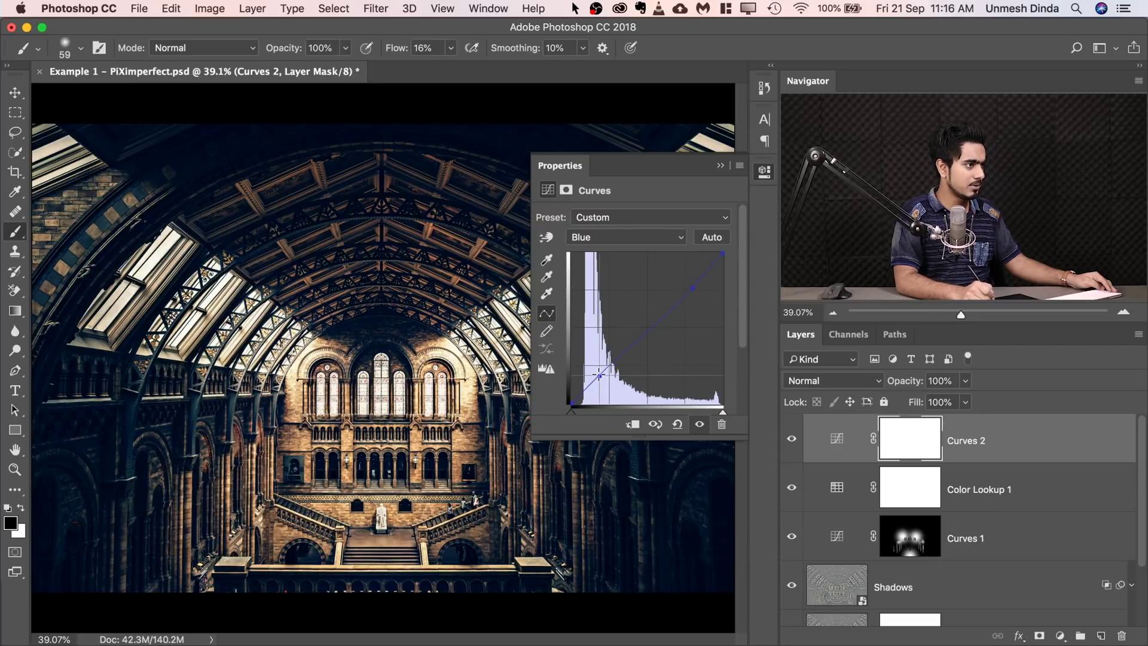
- Add points on the Green curve, then lift the RGB black point and pull the white point in
left_click(627, 236)
left_click(627, 223)
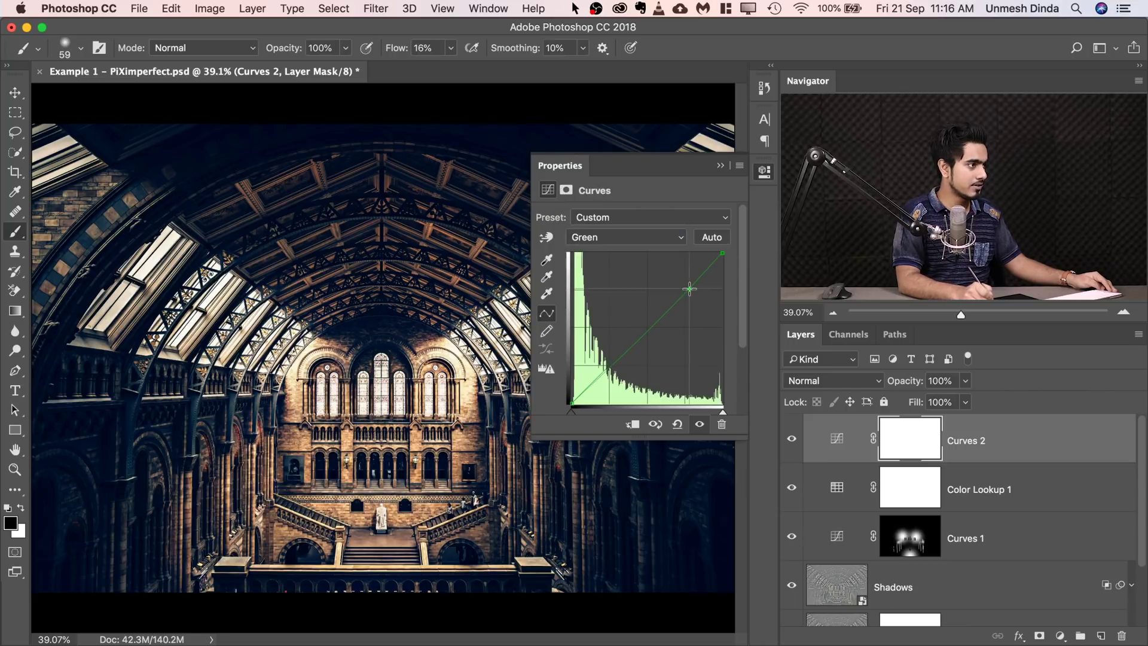
left_click(690, 289)
left_click(614, 360)
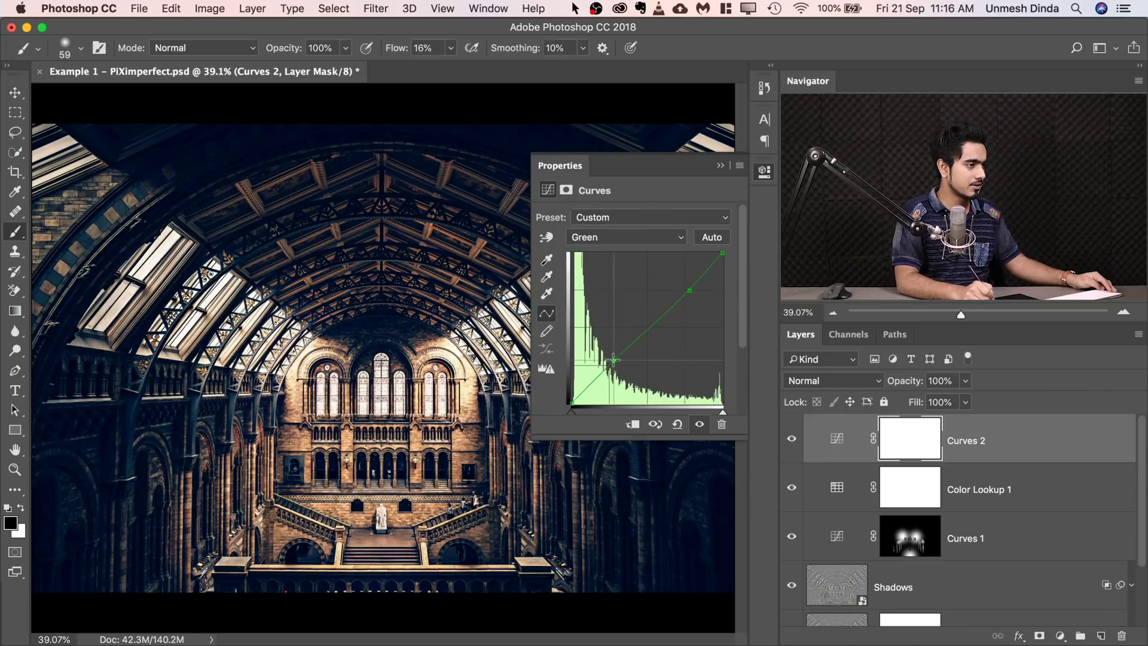
left_click(616, 233)
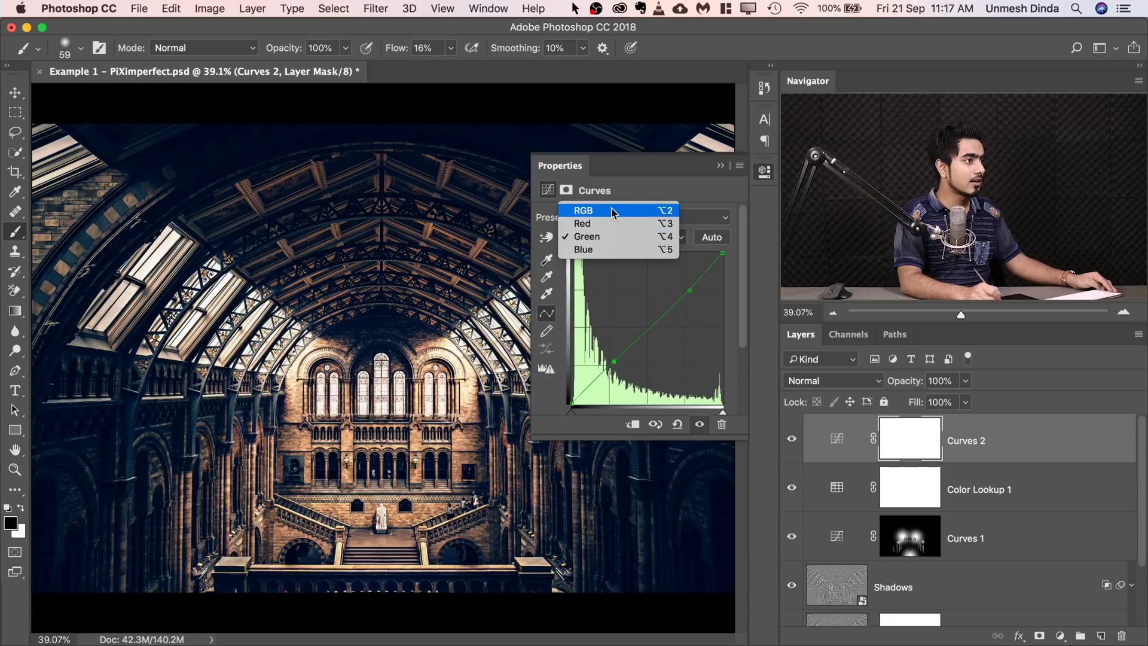
left_click(612, 210)
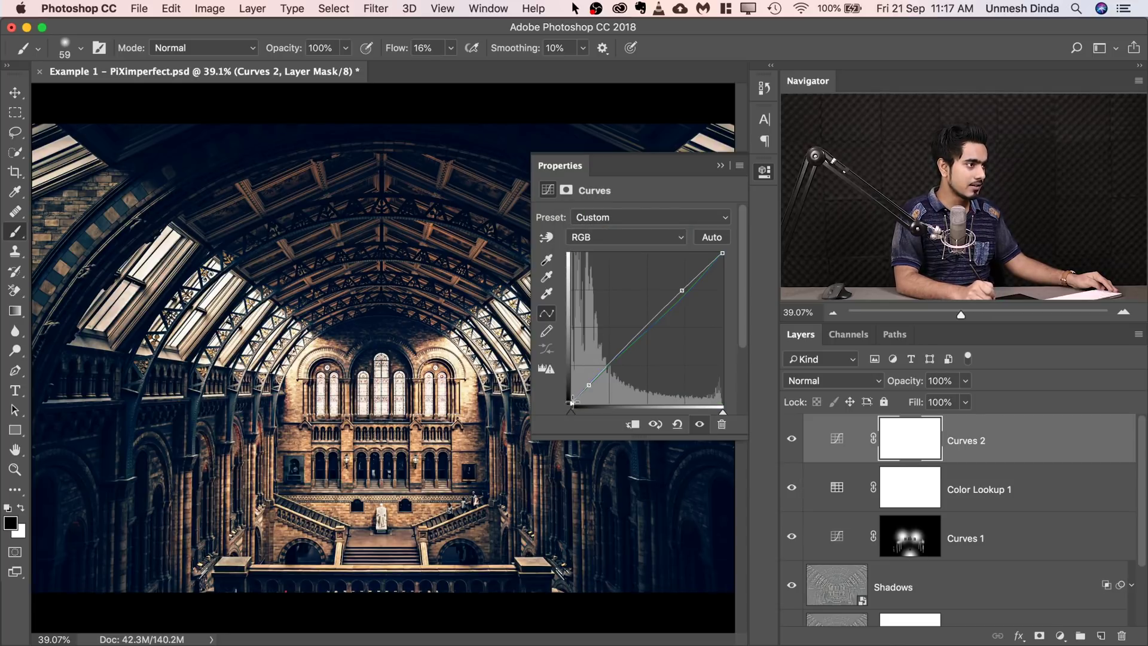
left_click_drag(573, 402, 572, 394)
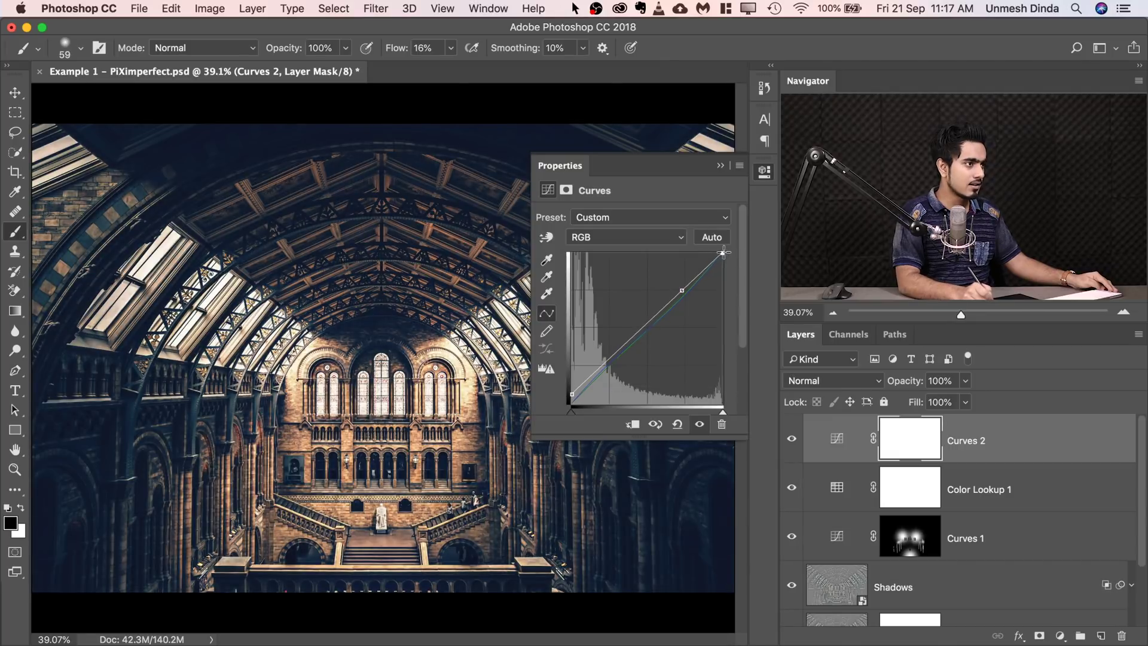
left_click_drag(722, 412, 713, 411)
left_click_drag(682, 290, 679, 291)
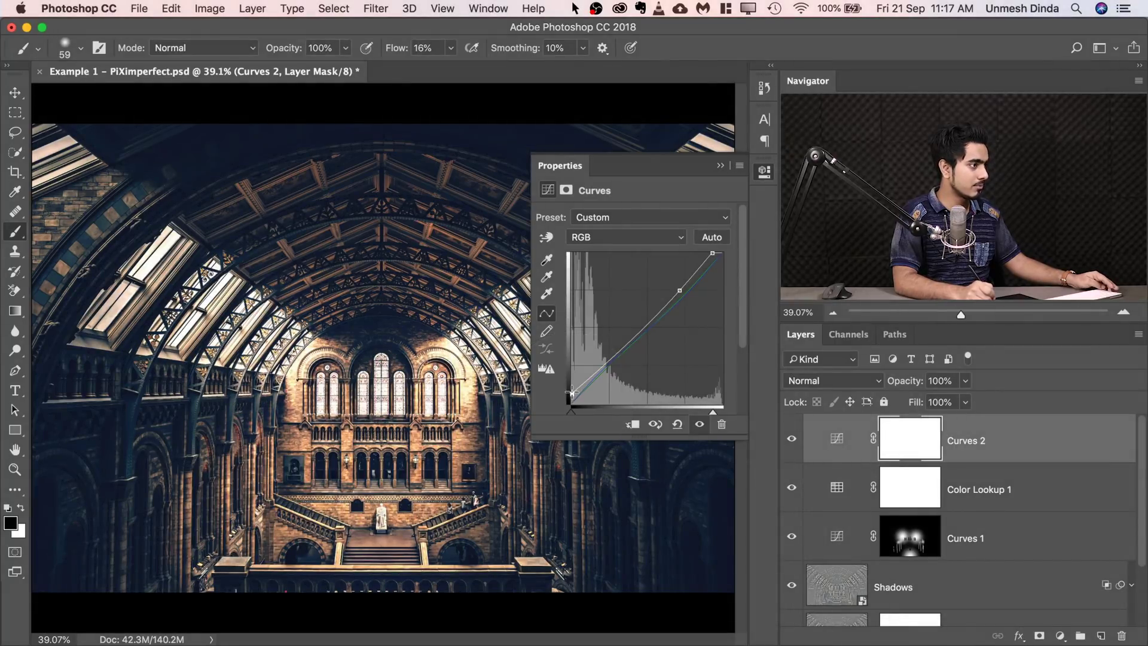
left_click_drag(570, 391, 569, 393)
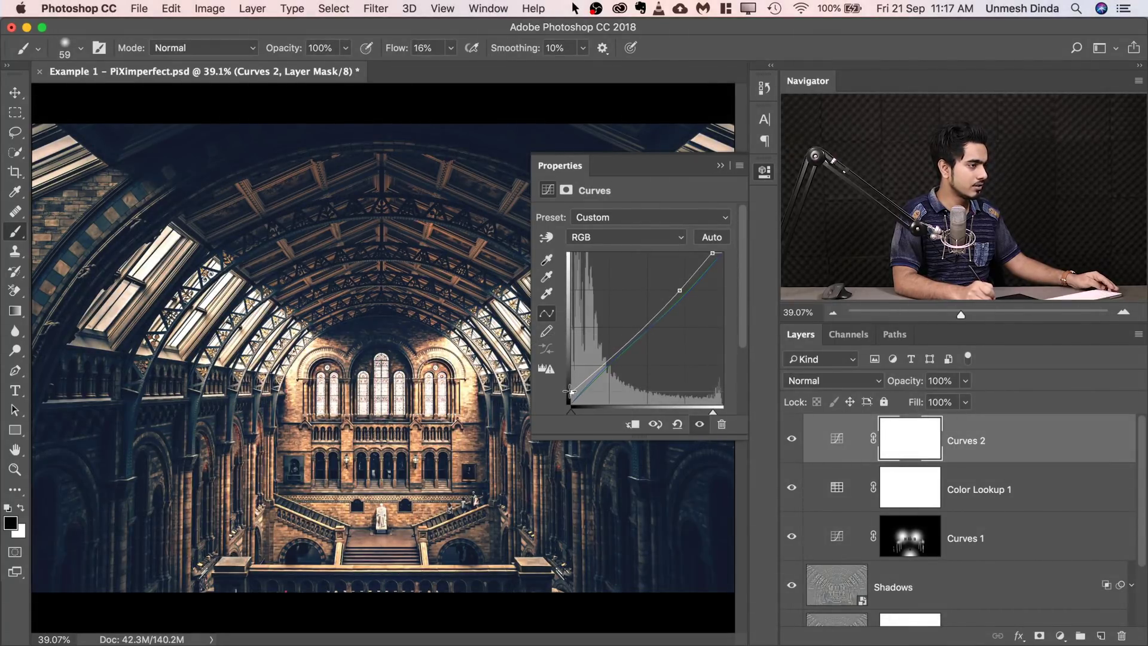
- Collapse Properties and toggle Background-only view to compare the toned photo with the original, zoomed out
left_click(720, 165)
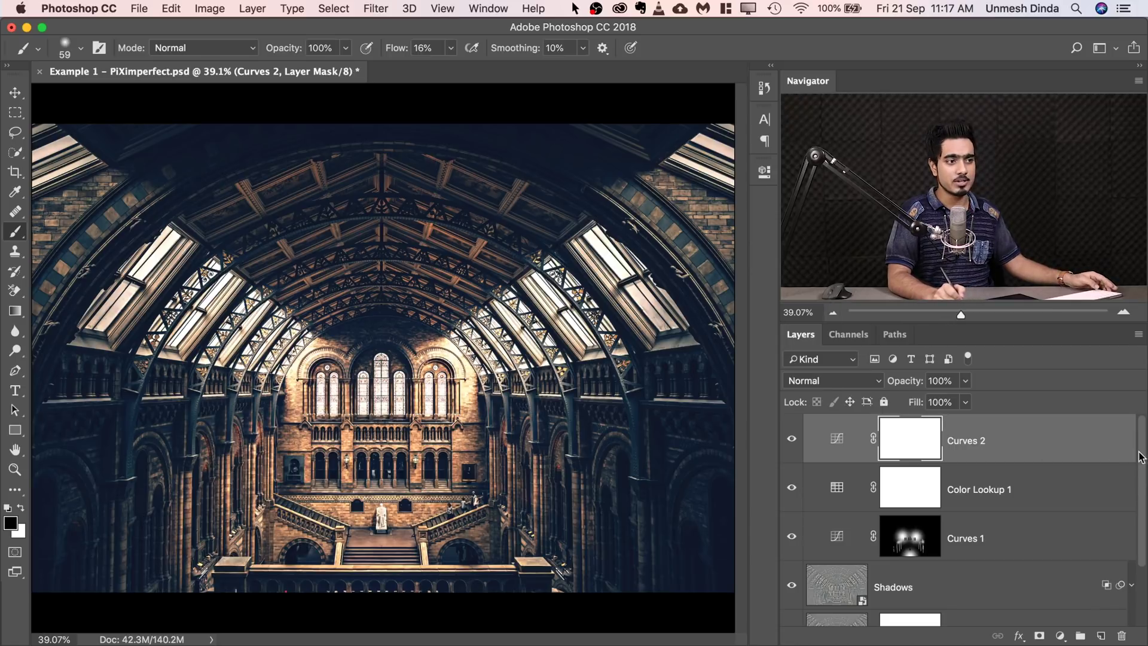
left_click_drag(1139, 465, 1141, 532)
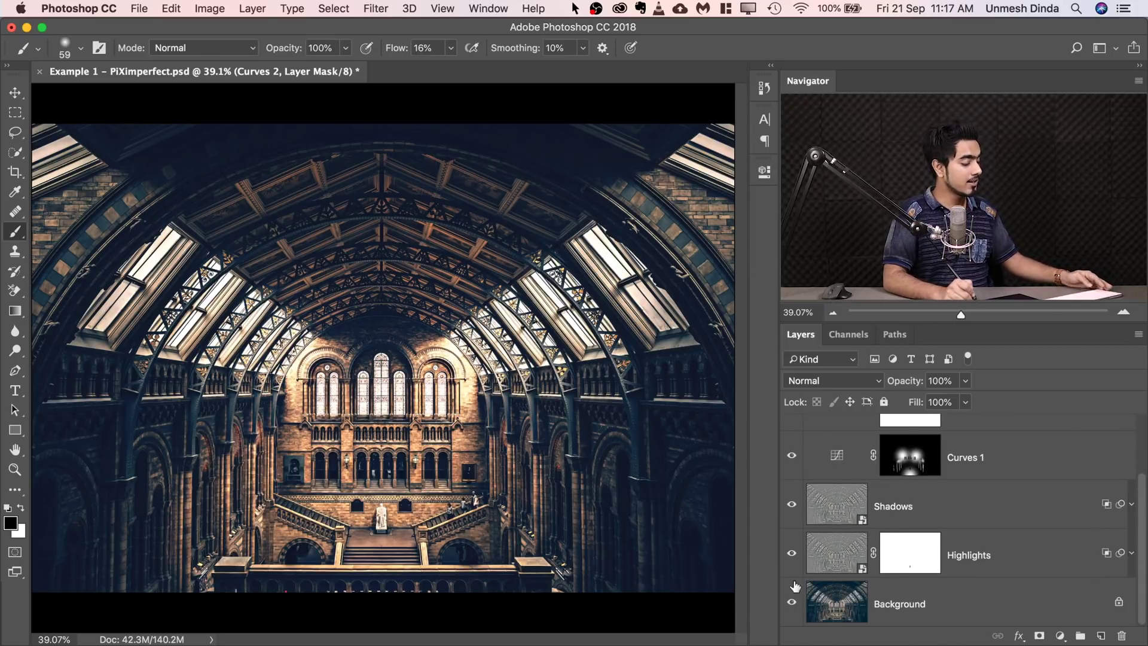
left_click(792, 603, "alt")
left_click(792, 602, "alt")
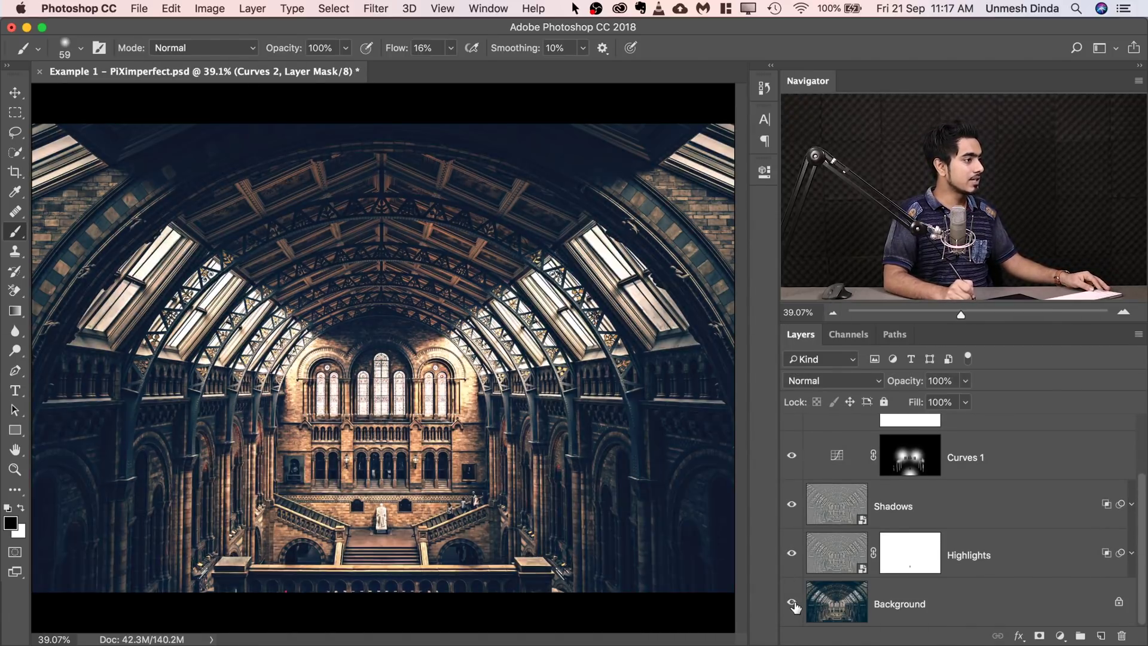
left_click_drag(625, 423, 598, 418)
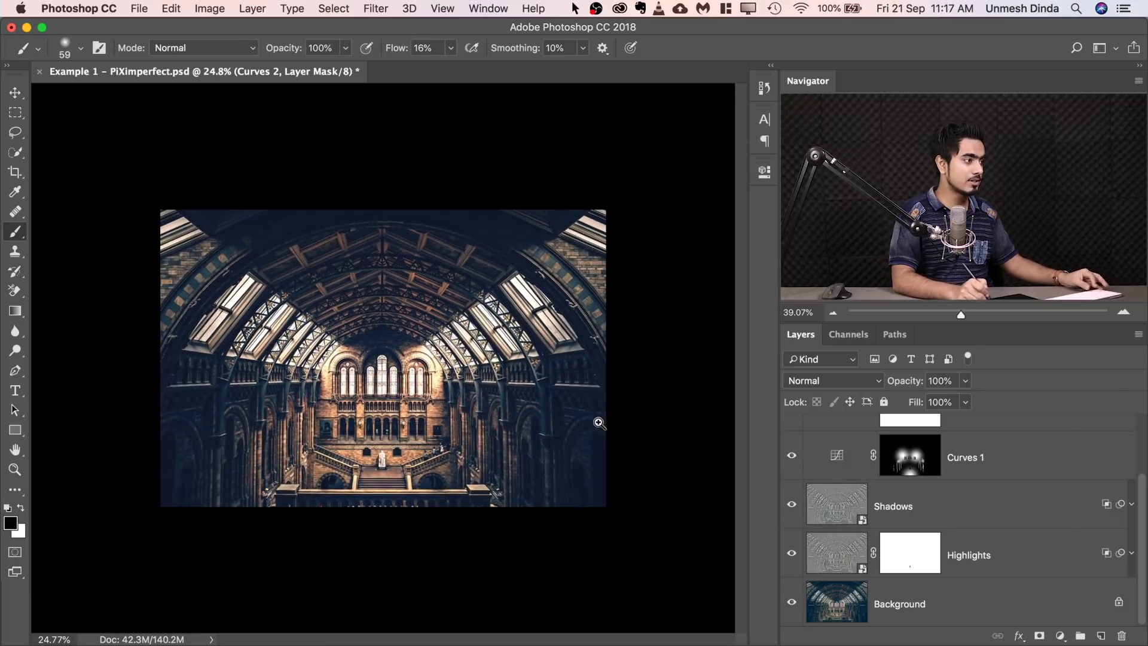
left_click(792, 603, "alt")
left_click(792, 603, "alt")
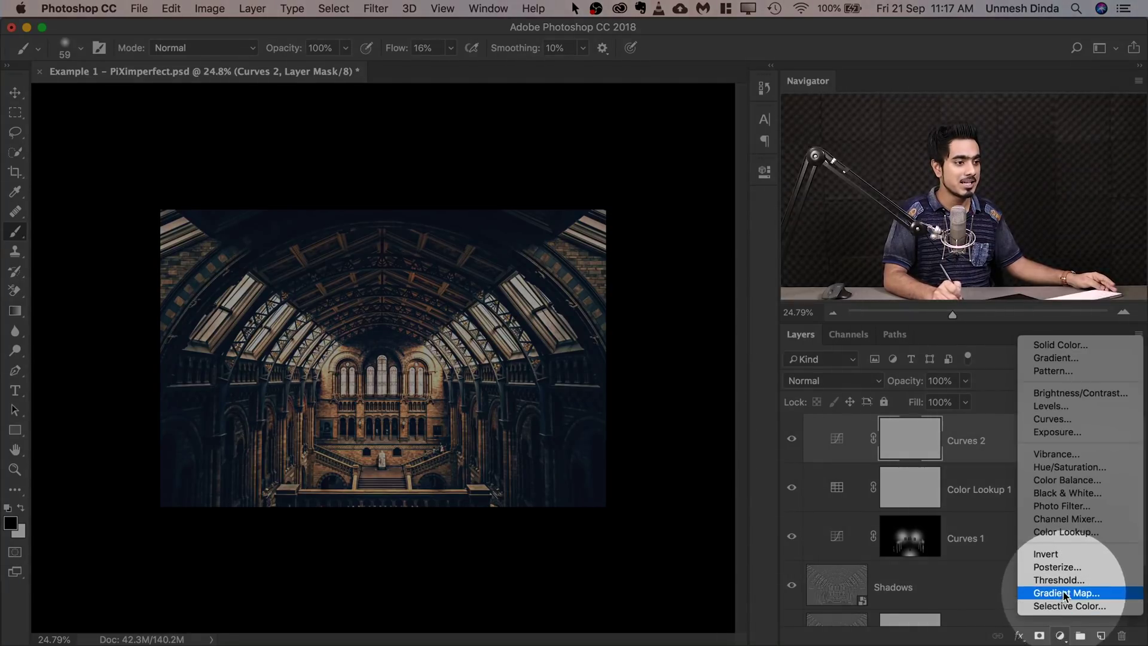
- Add a Gradient Map layer and load the Photographic Toning gradient presets in the Gradient Editor
left_click(1068, 606)
left_click(658, 219)
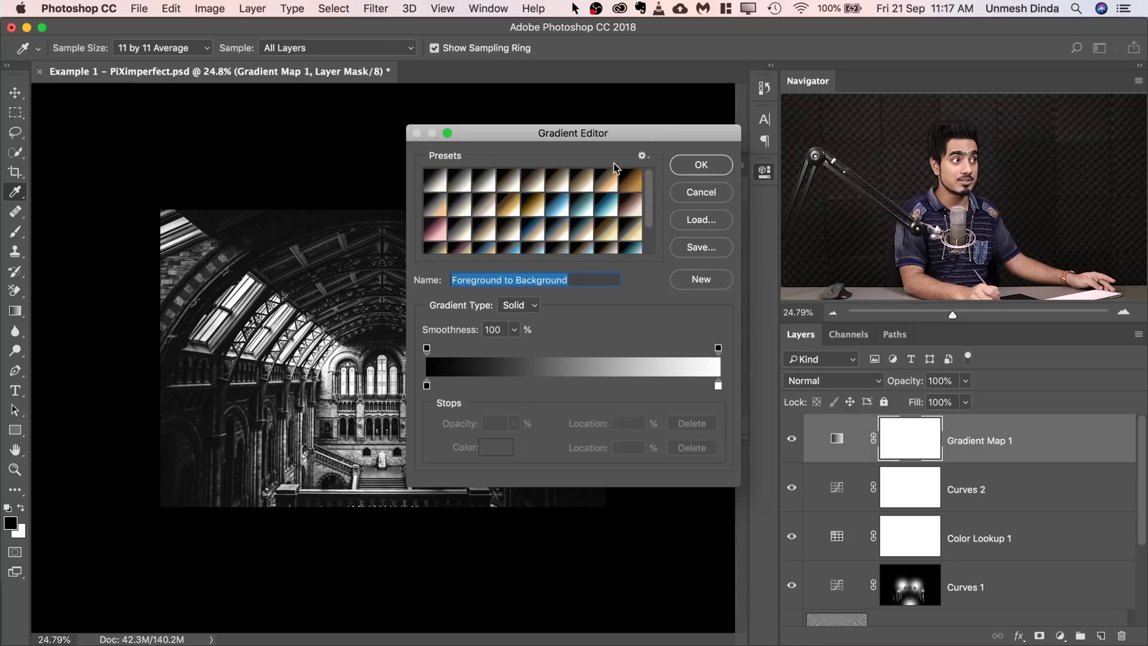
left_click(643, 156)
left_click(669, 246)
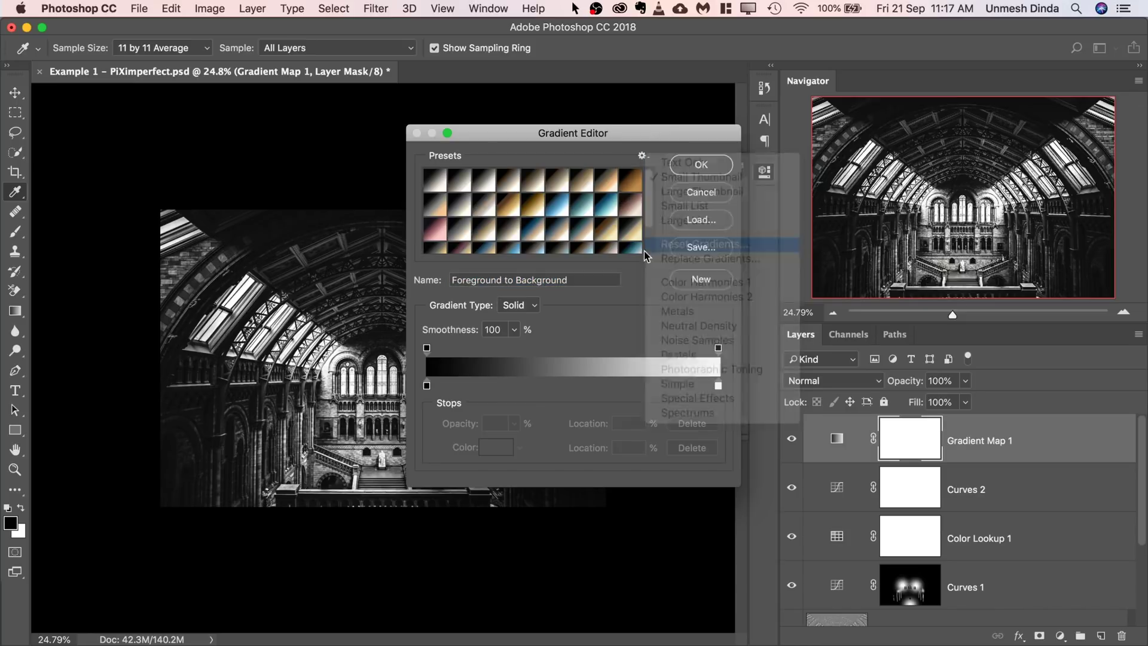
left_click(694, 239)
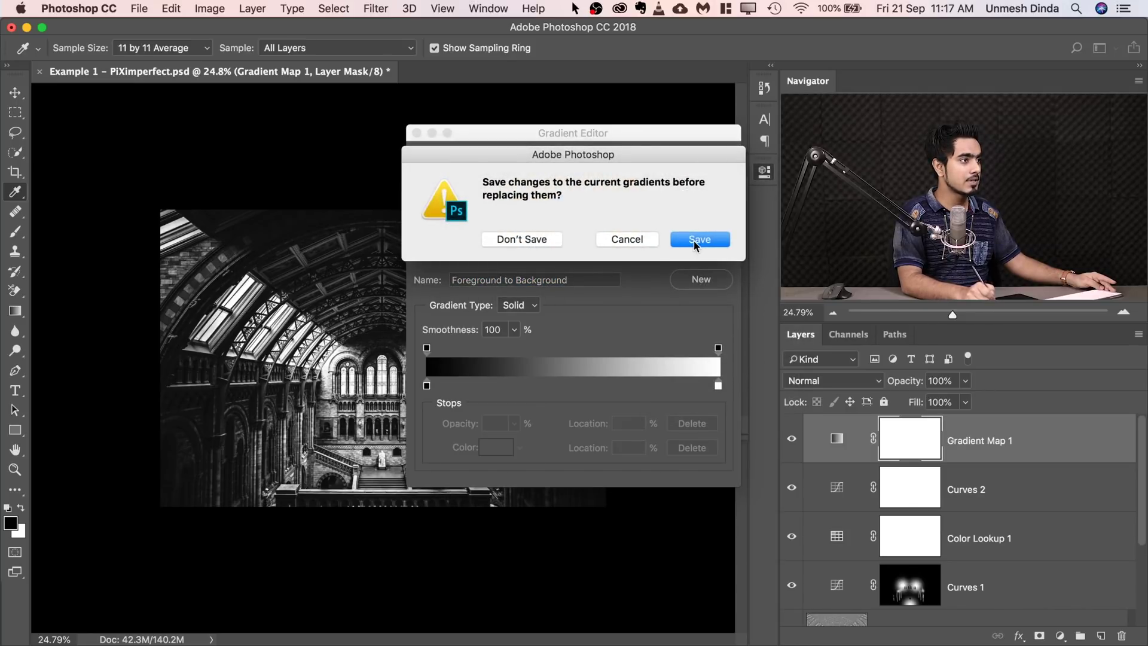
left_click(810, 581)
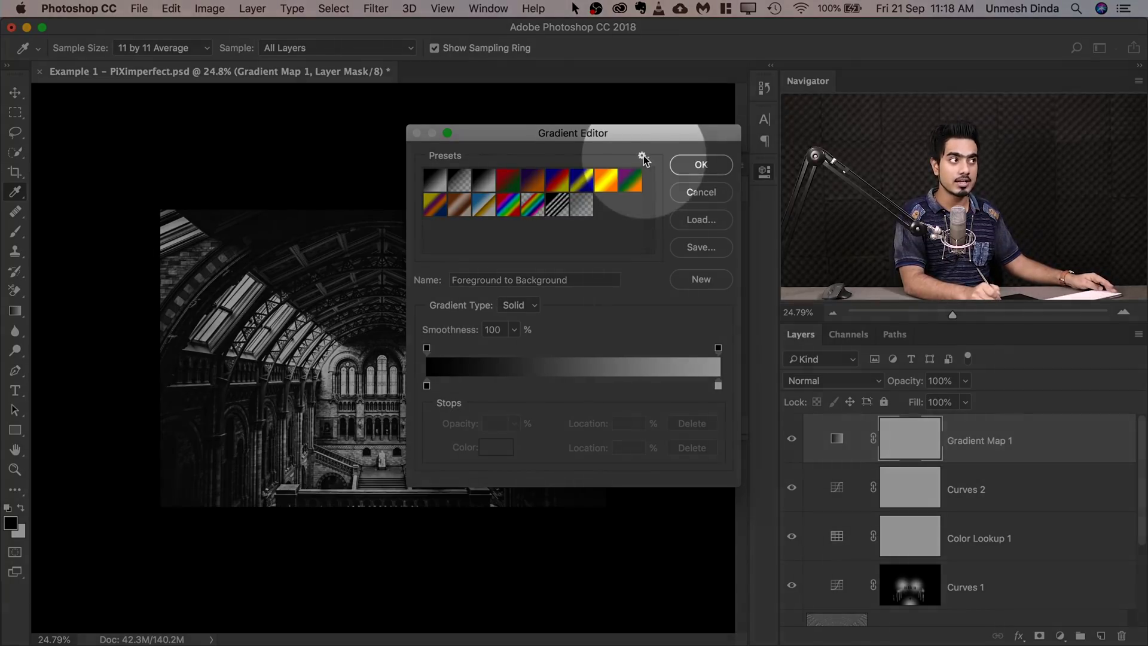
left_click(643, 156)
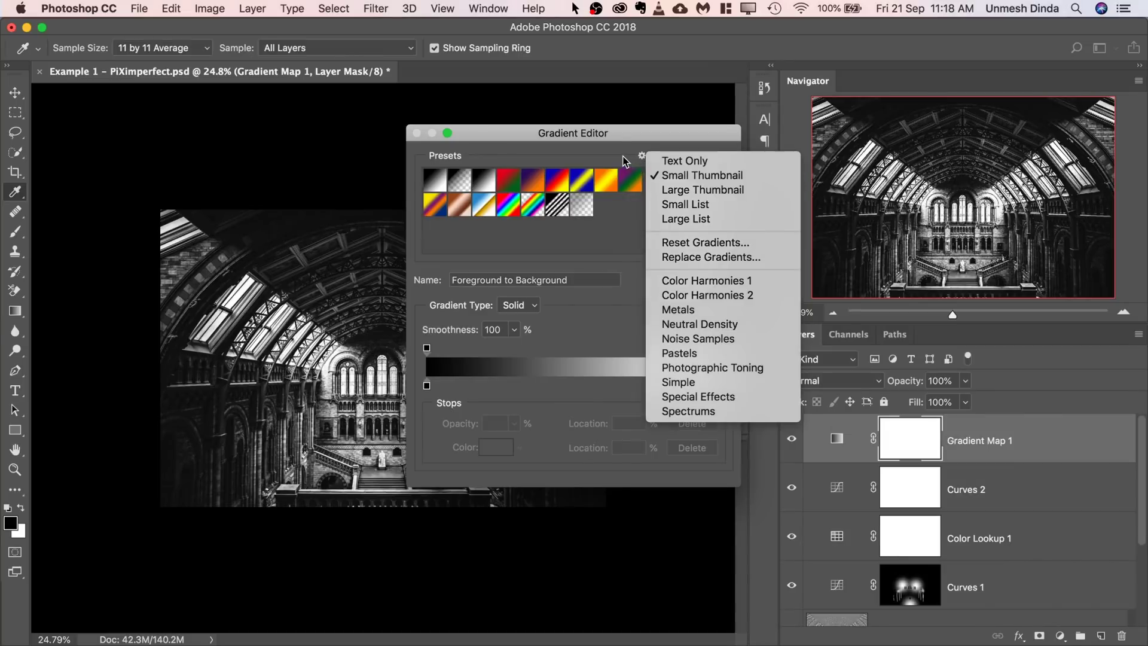
left_click(644, 158)
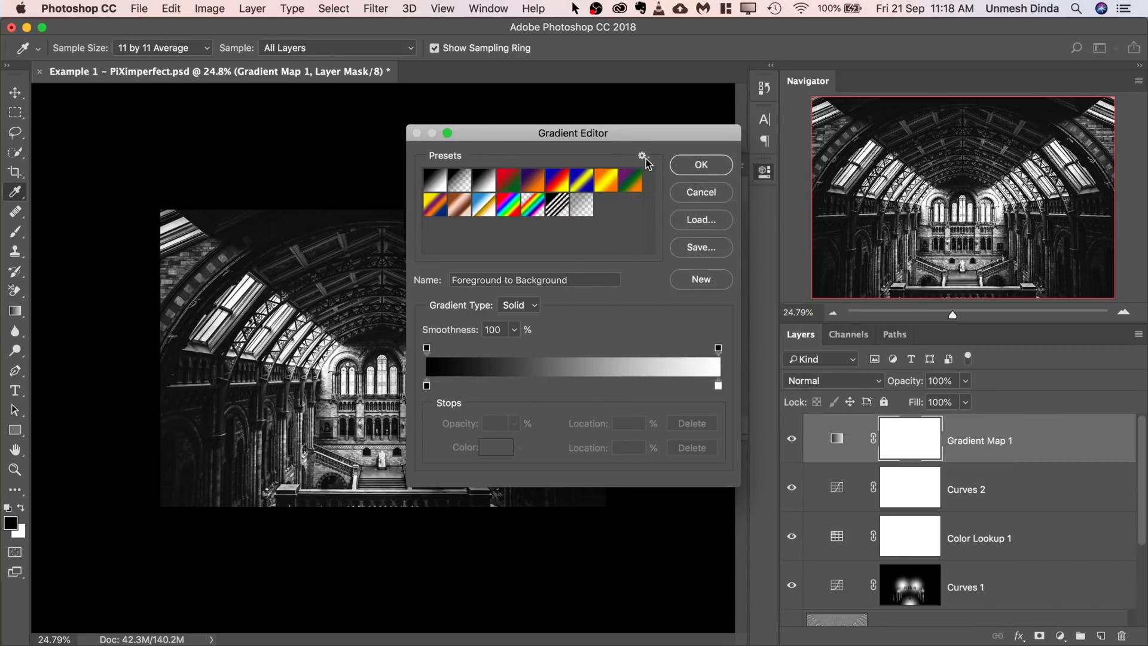
left_click(644, 157)
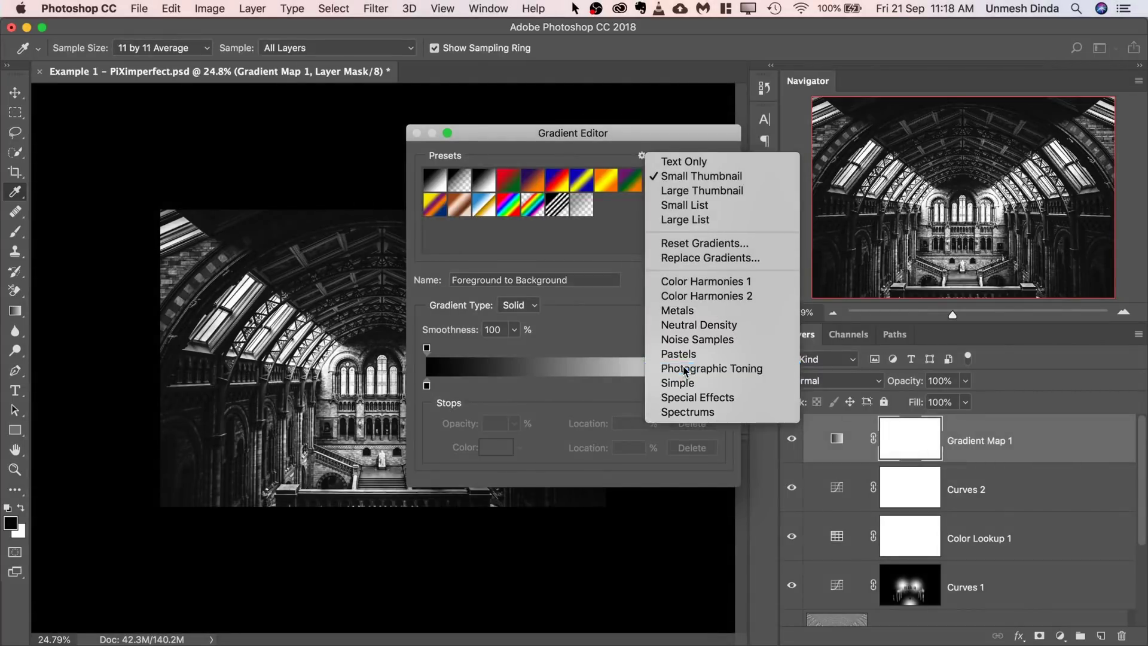
left_click(683, 368)
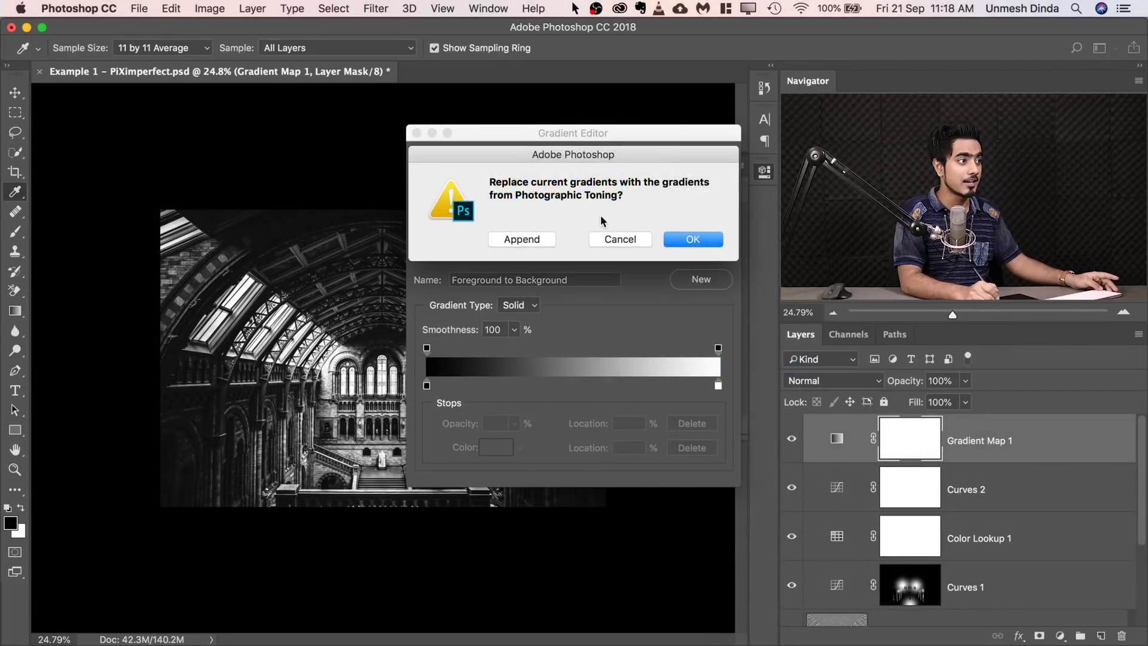
left_click(689, 245)
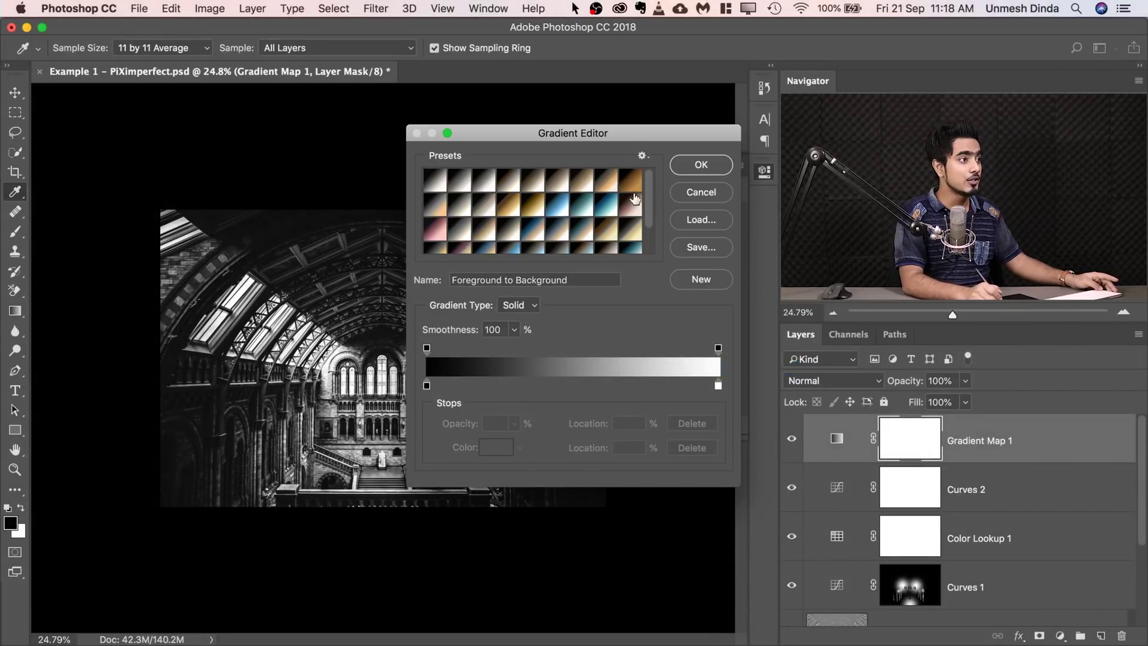
left_click_drag(605, 136, 741, 357)
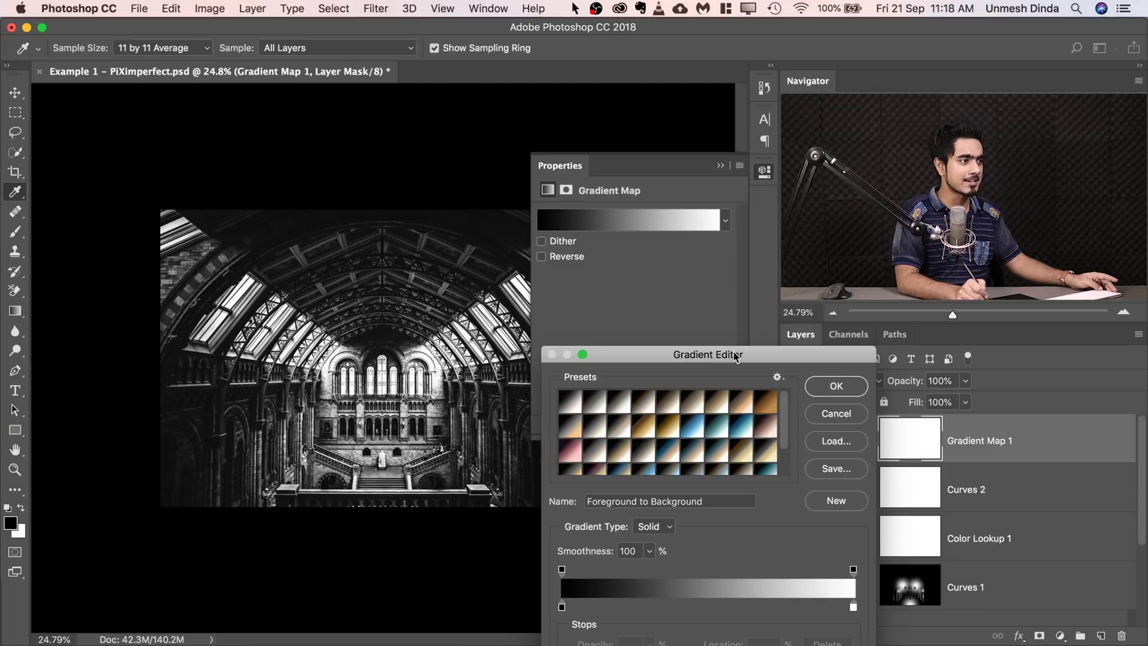
- Preview the Selenium and sepia toning presets and apply Sepia 5
left_click(598, 409)
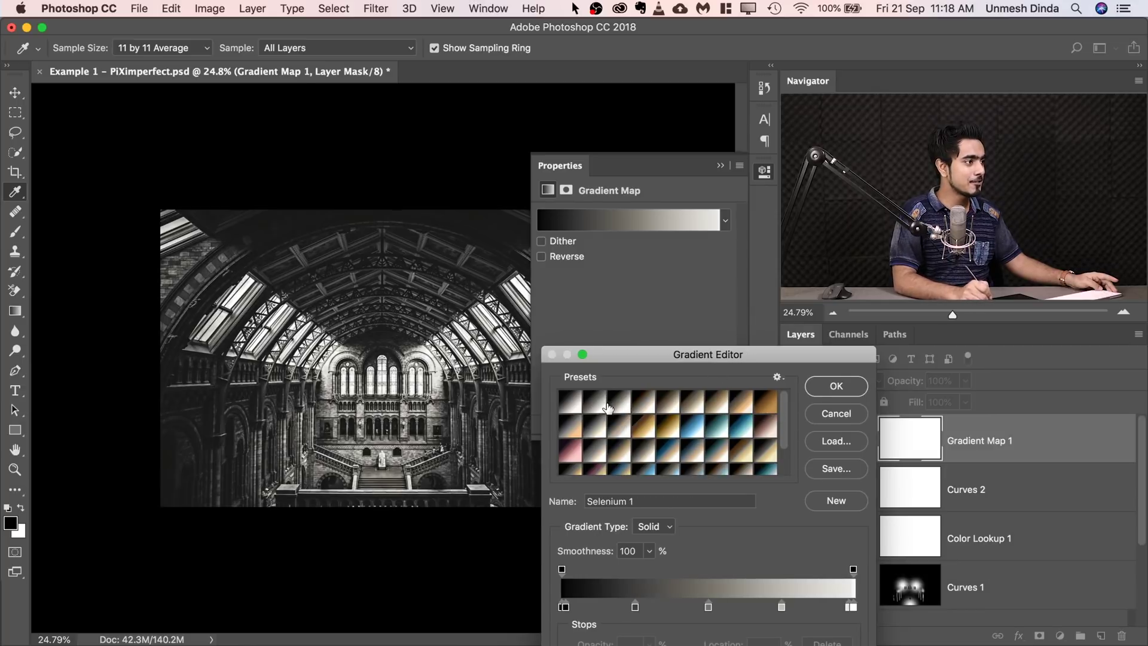
left_click(613, 410)
left_click(649, 410)
left_click(694, 409)
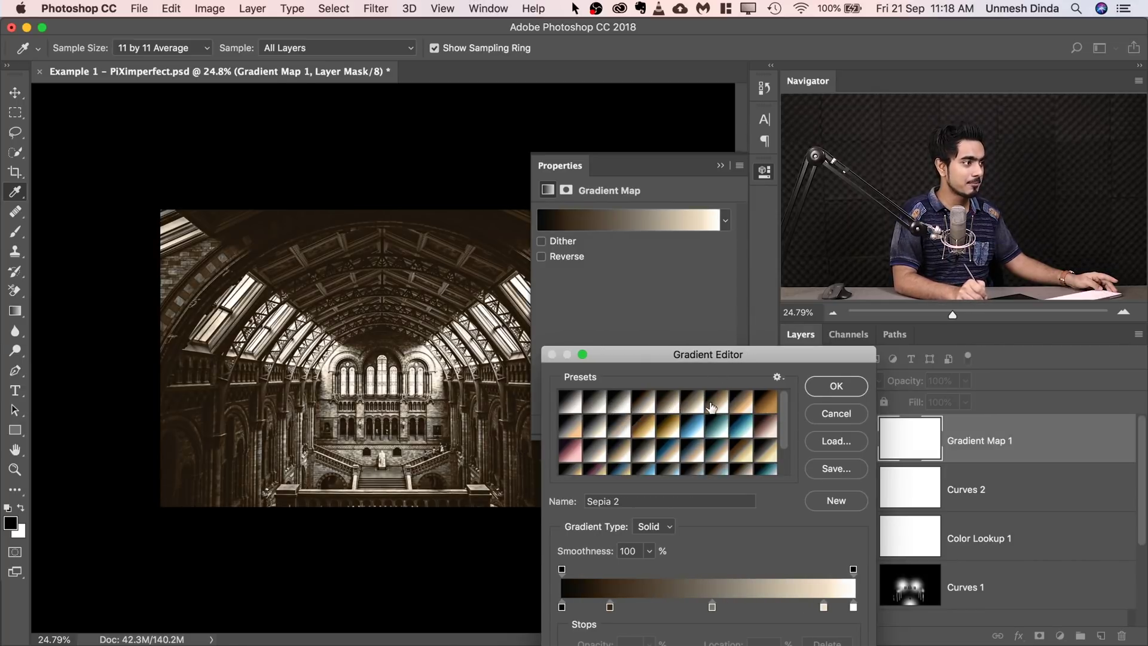
left_click(732, 410)
left_click(747, 407)
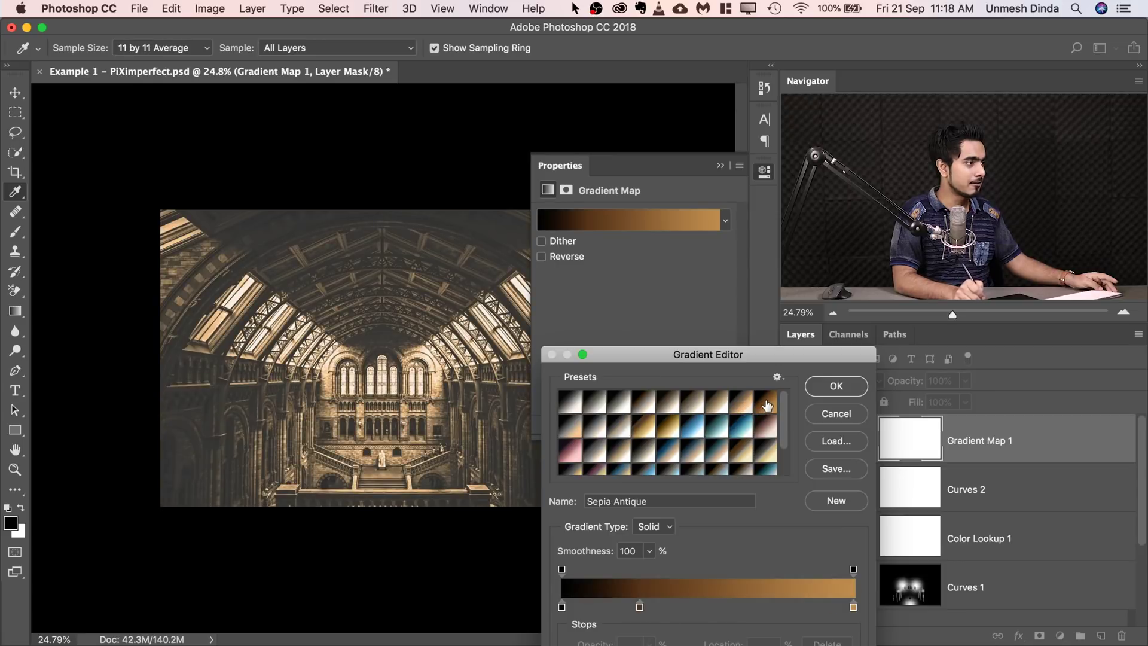
left_click(764, 405)
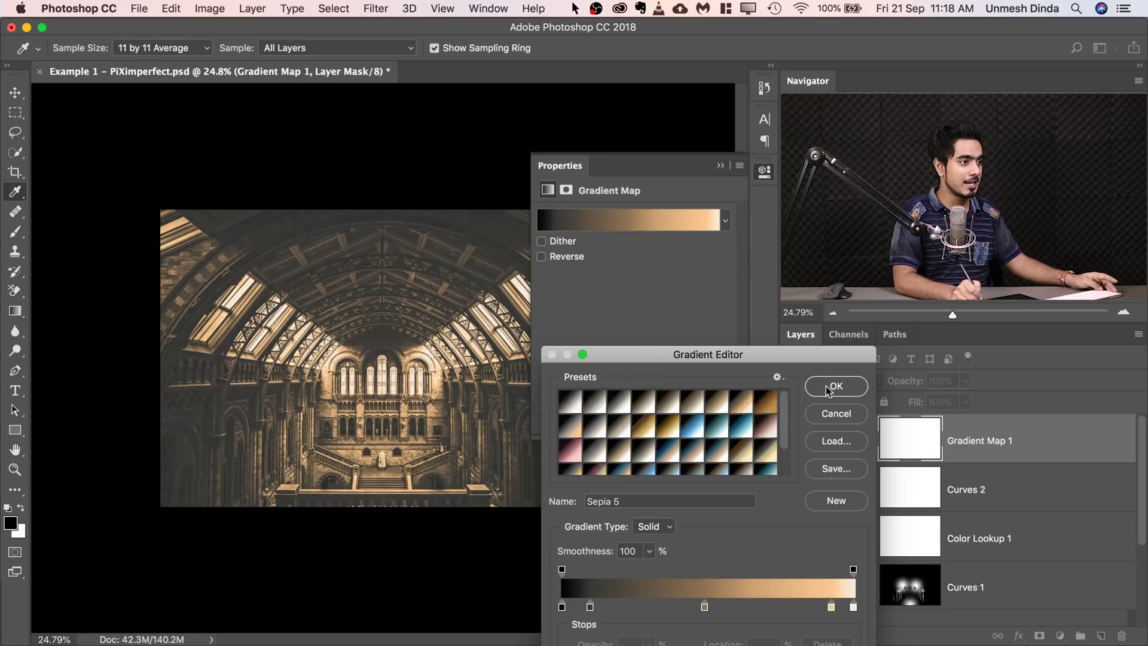
left_click(828, 389)
- Try Color blending on Gradient Map 1, then settle on Normal mode at 22% opacity
left_click(720, 167)
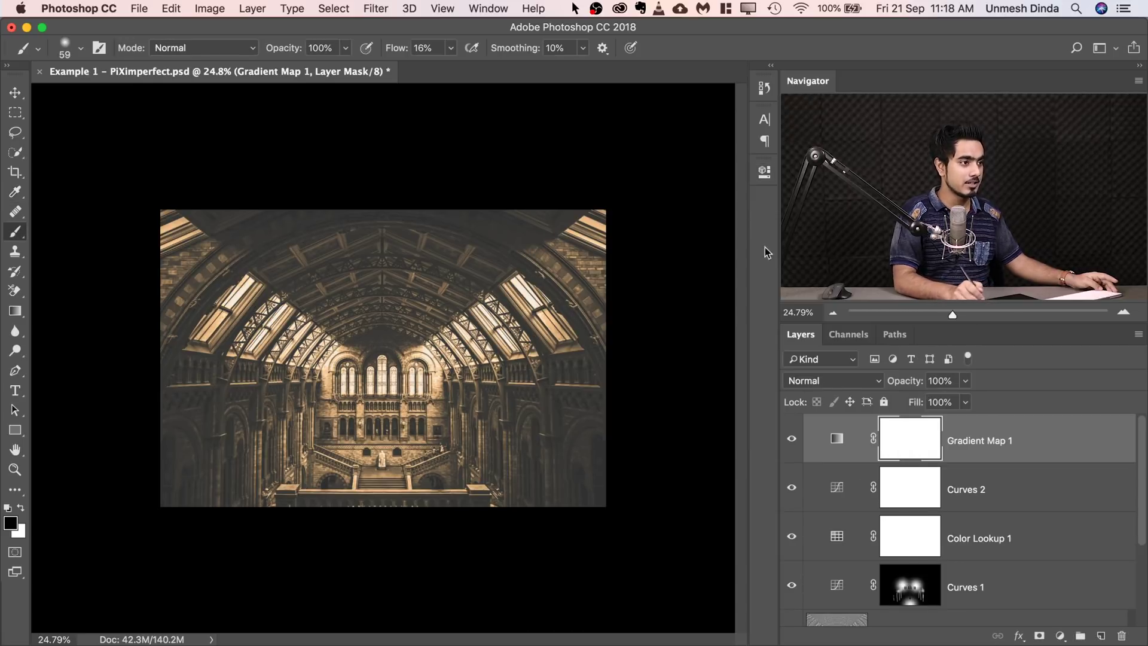
left_click_drag(909, 384, 904, 384)
left_click(842, 382)
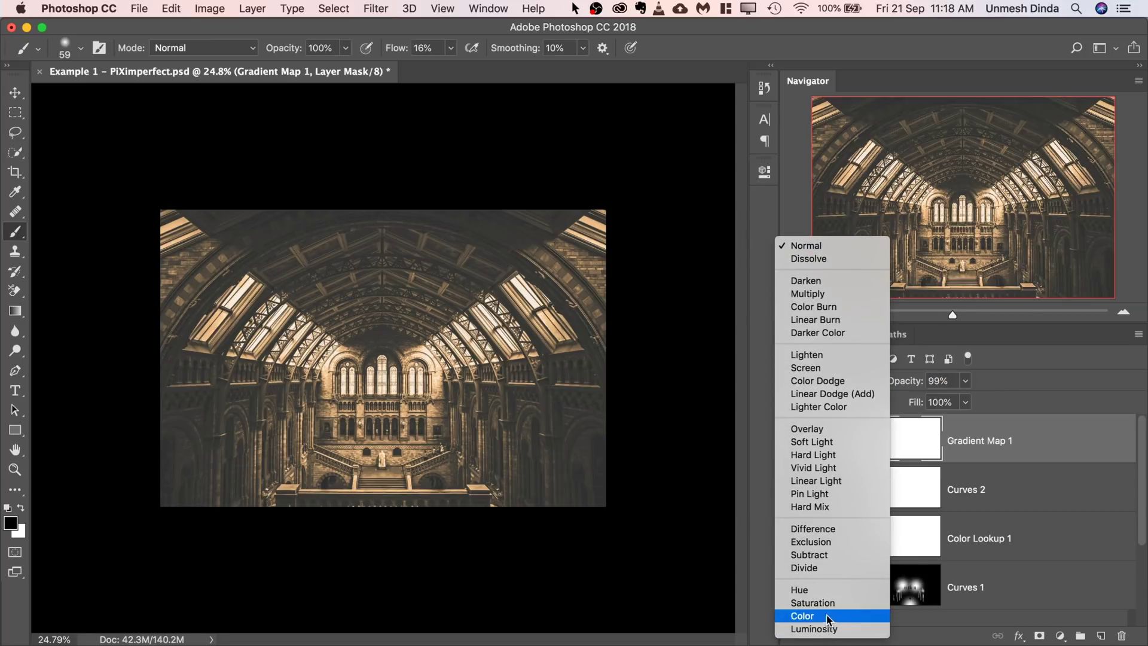
left_click(818, 616)
left_click(792, 440)
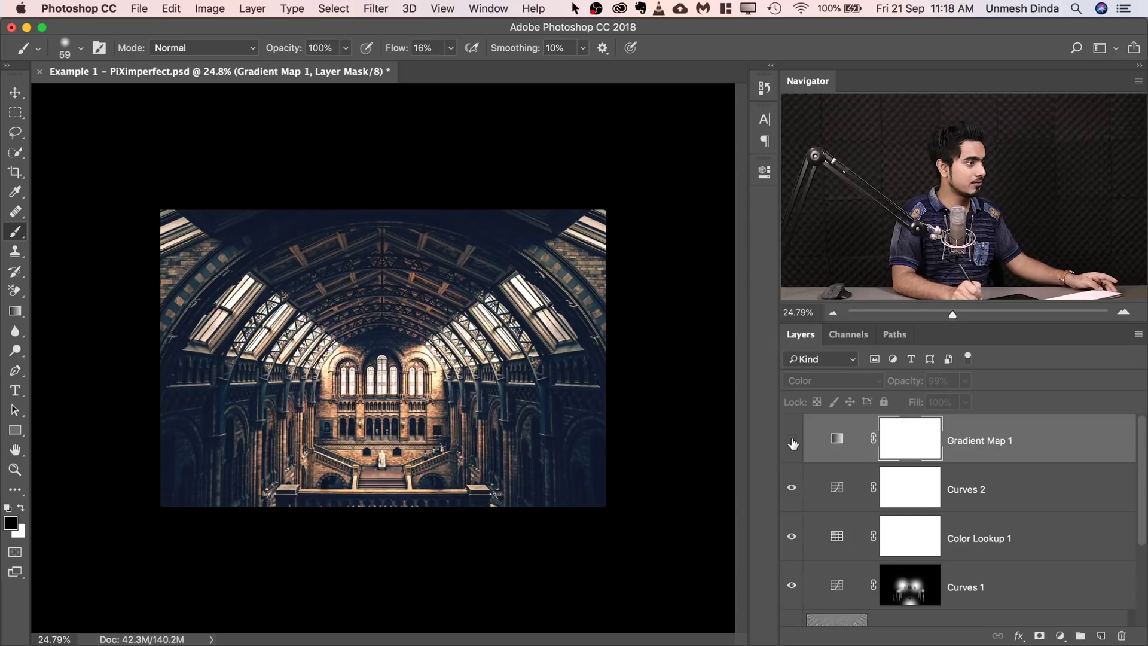
left_click(792, 440)
left_click(831, 381)
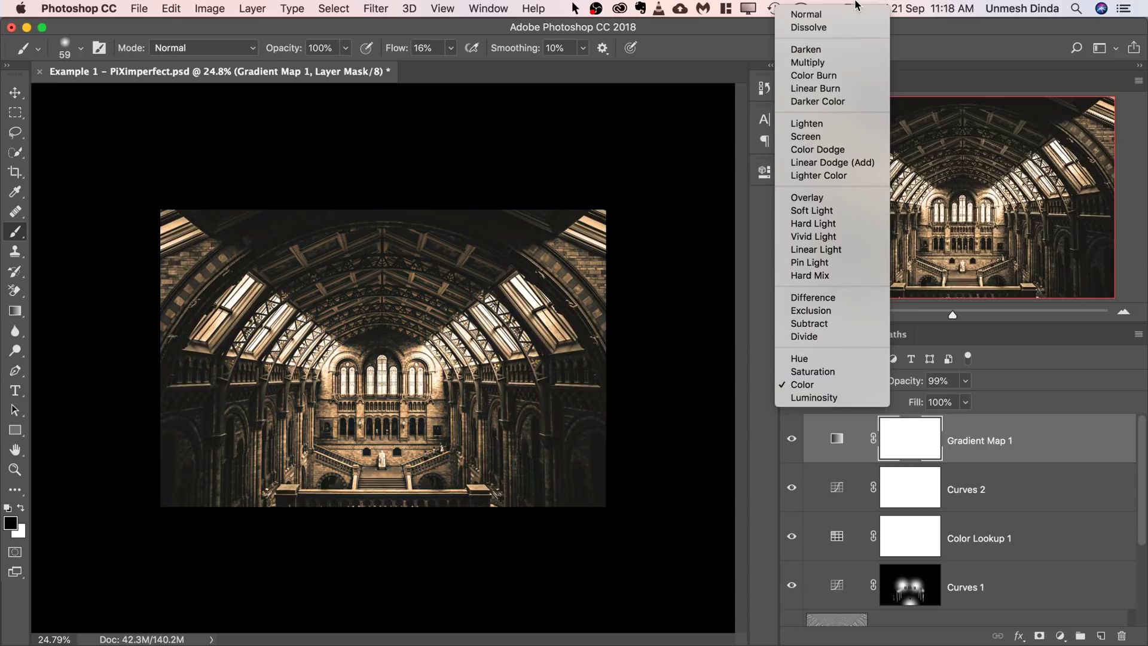
left_click(836, 13)
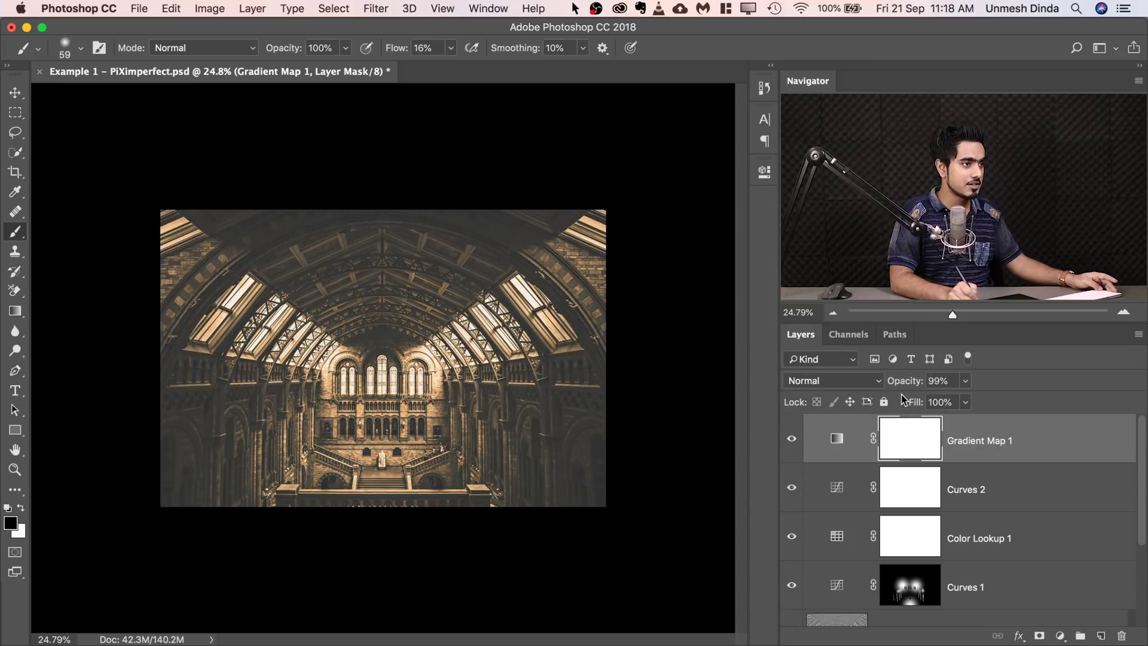
left_click_drag(908, 384, 882, 385)
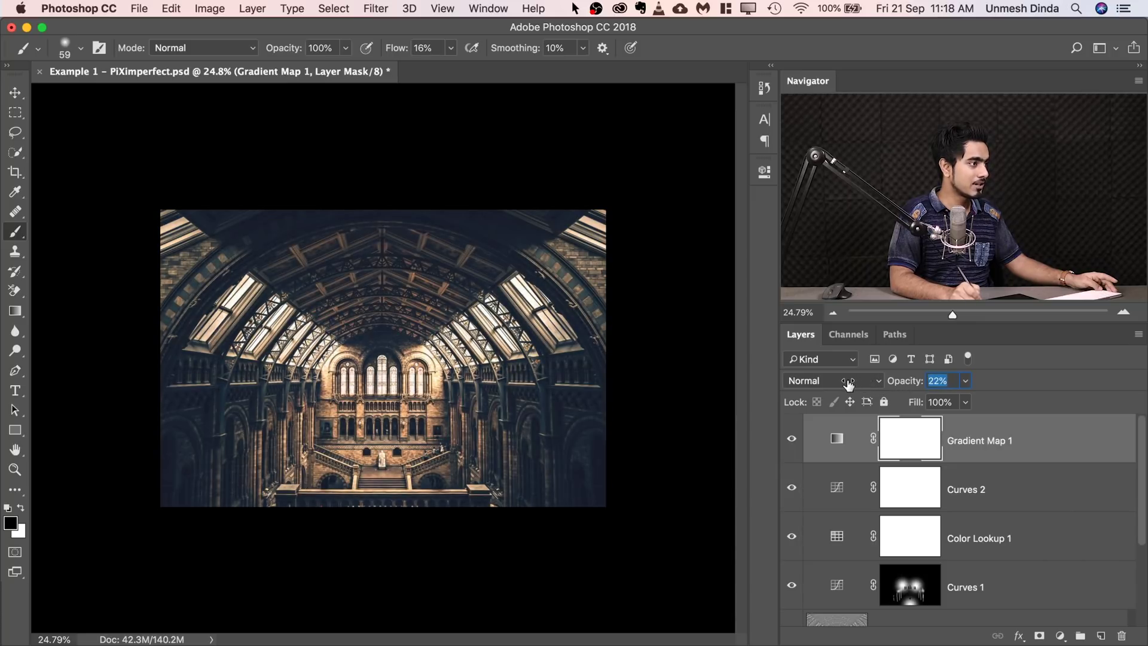
left_click_drag(848, 385, 850, 386)
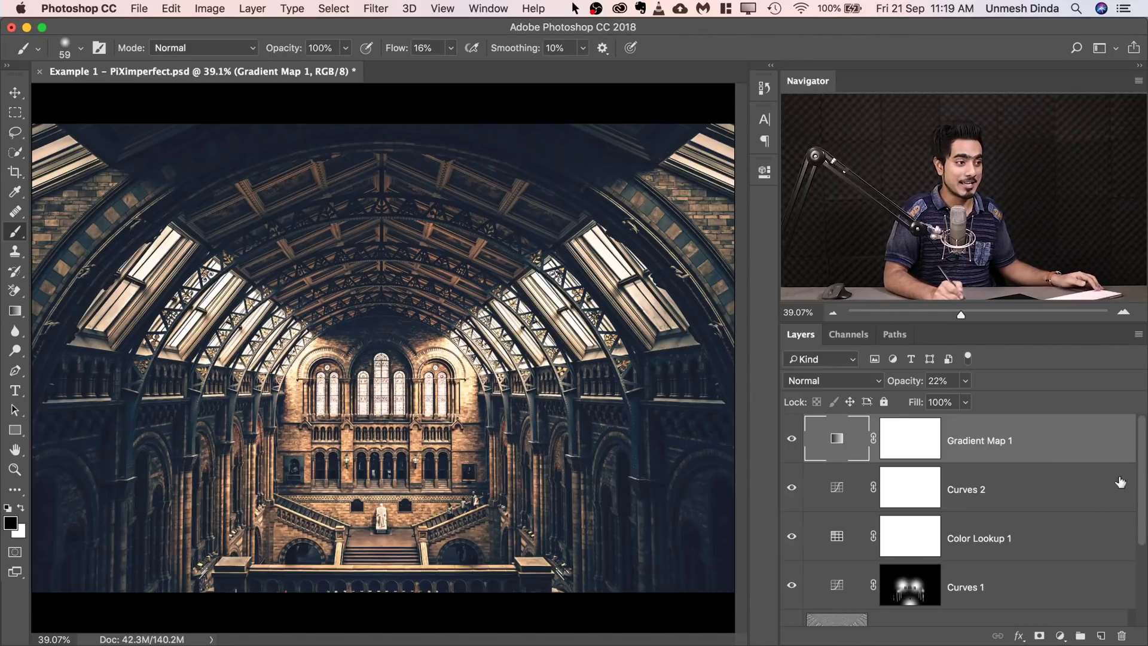
- Delete every layer from Gradient Map 1 down to Highlights, leaving only the Background
scroll(1129, 592, "down", 3)
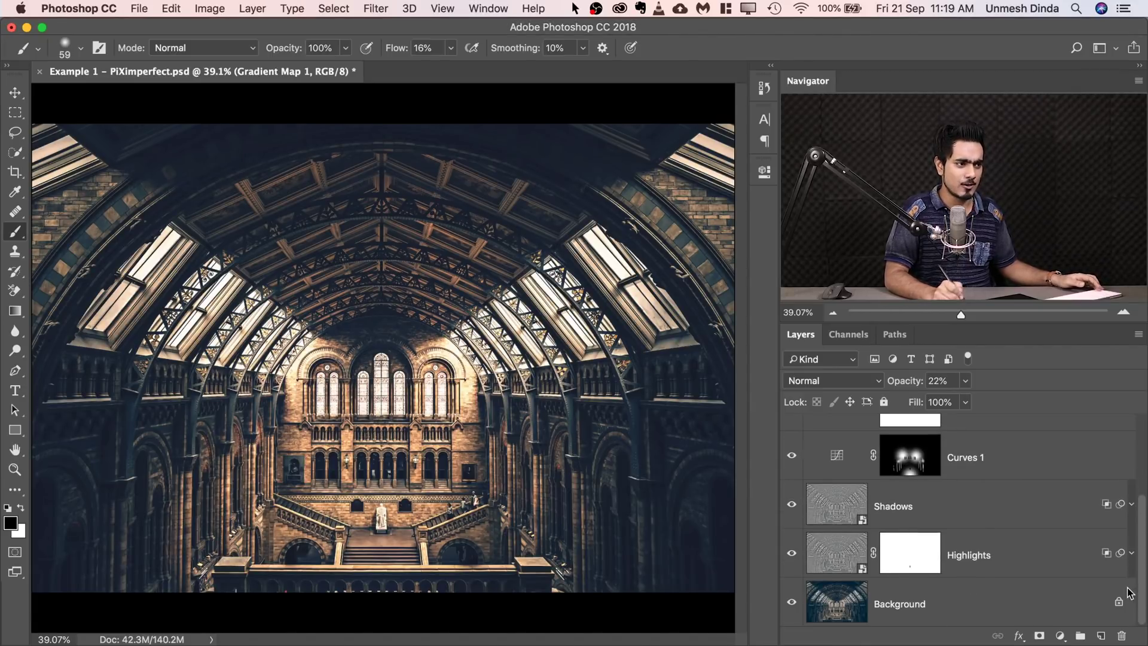
left_click(1017, 557, "shift")
left_click_drag(1051, 546, 1125, 626)
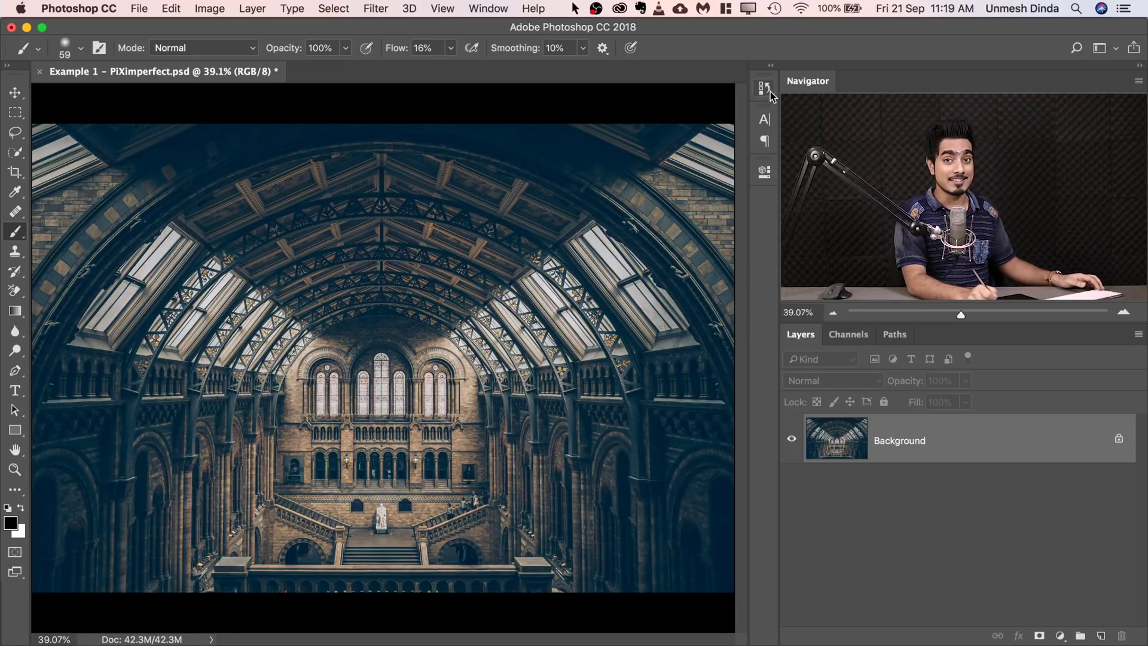
- Show the Actions panel, enlarge its list and select the Radiance action
left_click(494, 16)
left_click(506, 116)
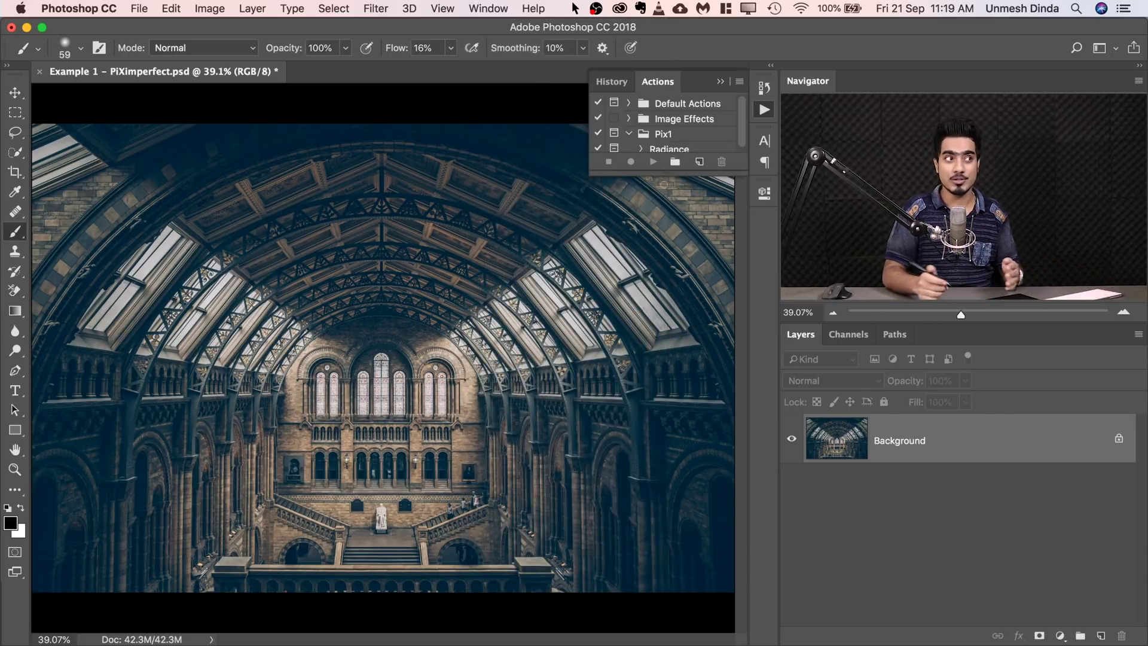
left_click_drag(675, 176, 675, 269)
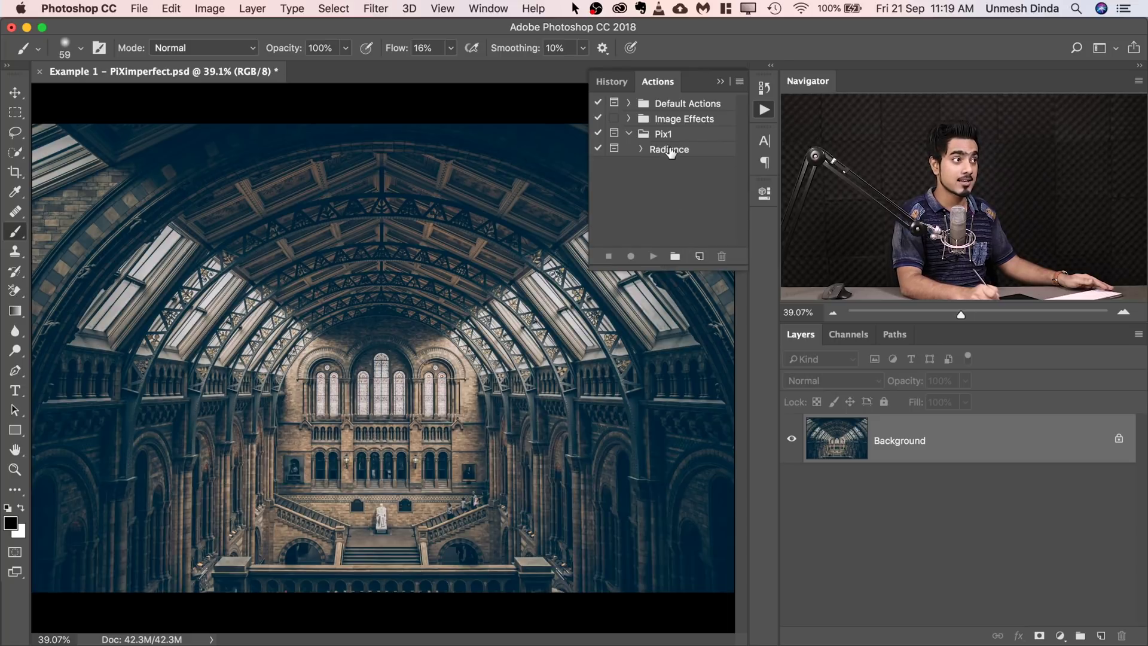
left_click(671, 151)
- Play the Radiance action with a 40.2-pixel High Pass radius and move its closing message aside
left_click(653, 257)
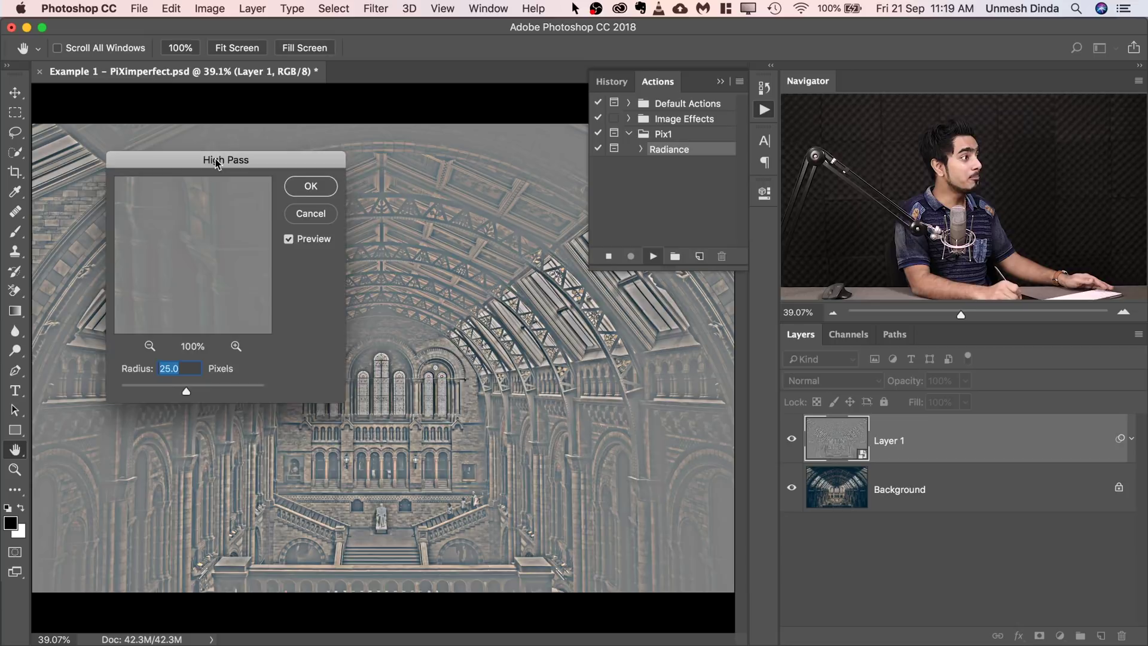
left_click_drag(228, 173, 629, 278)
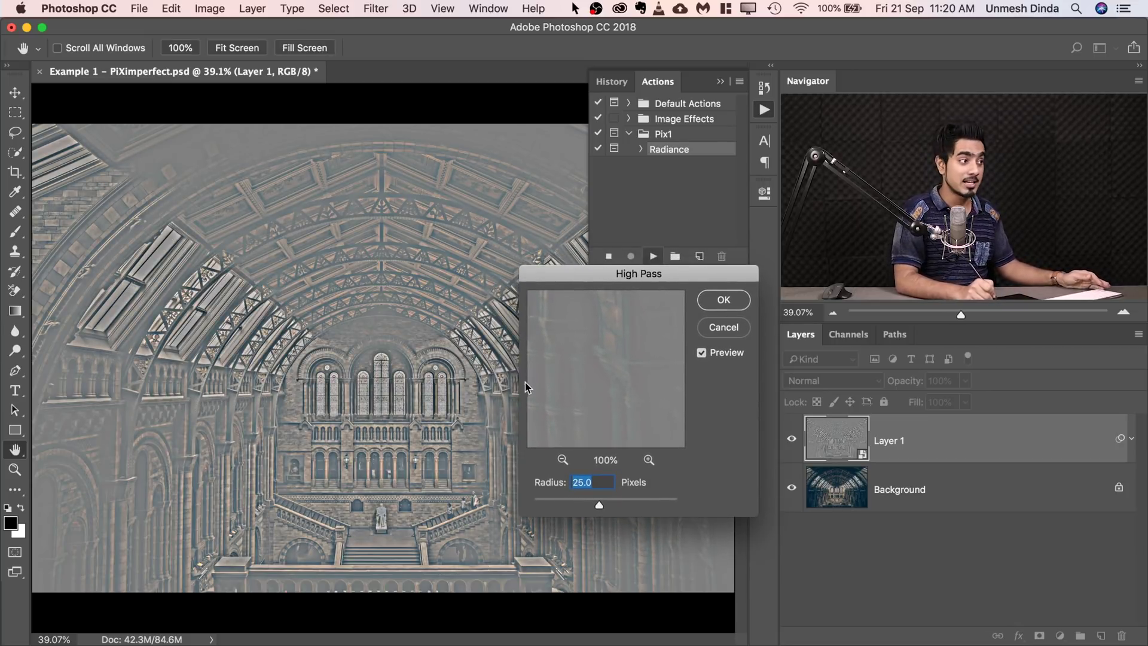
left_click_drag(603, 502, 608, 501)
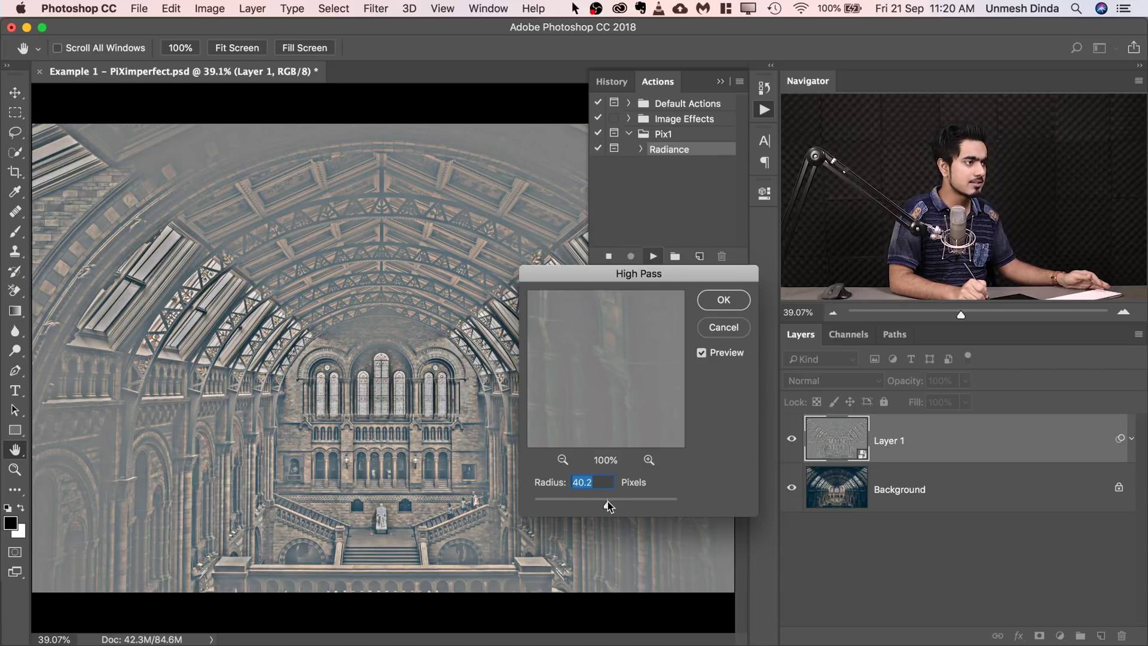
left_click(710, 306)
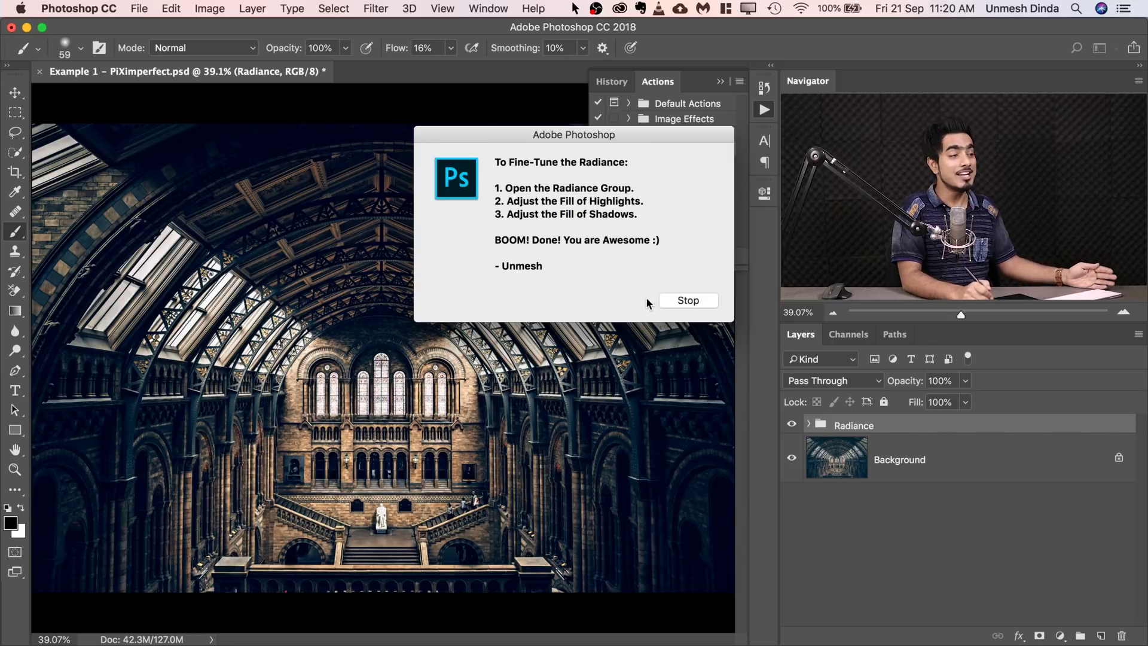
left_click_drag(569, 138, 559, 185)
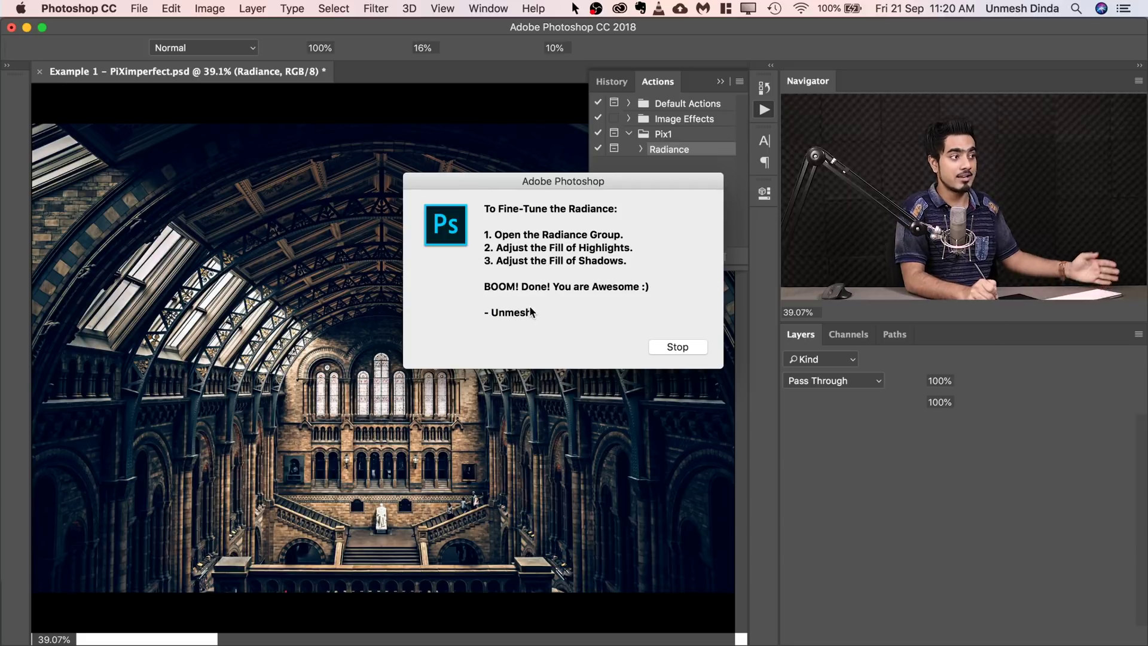
- In the Radiance group, lower the Highlights layer's Fill to 34% and the Shadows layer's Fill to 13%
left_click(673, 346)
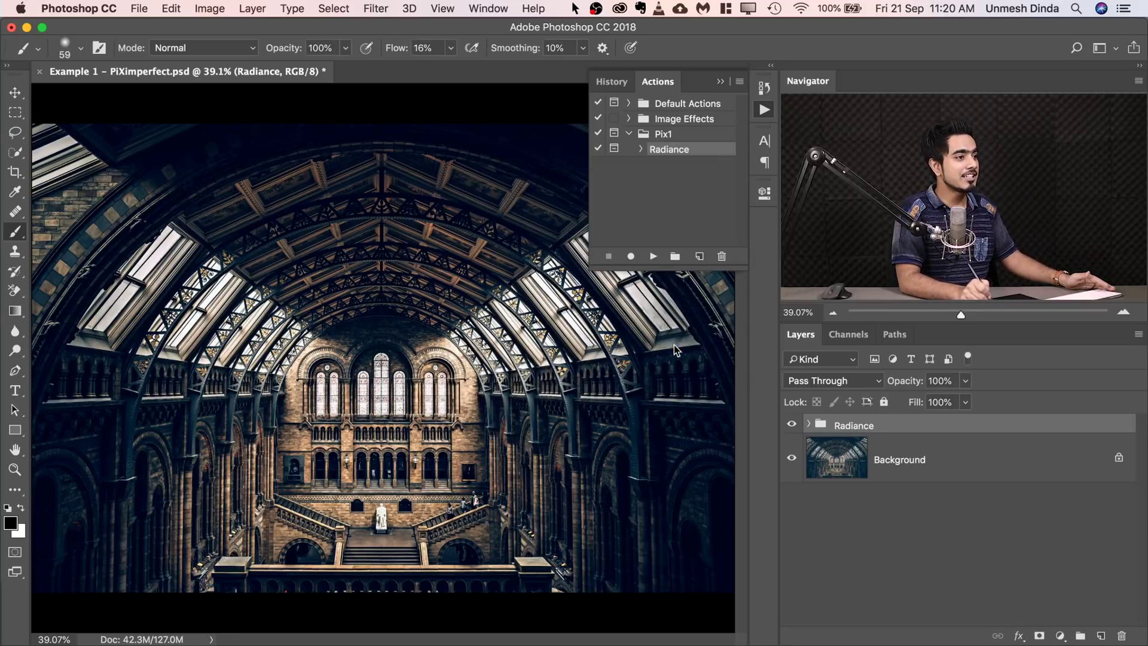
left_click(809, 425)
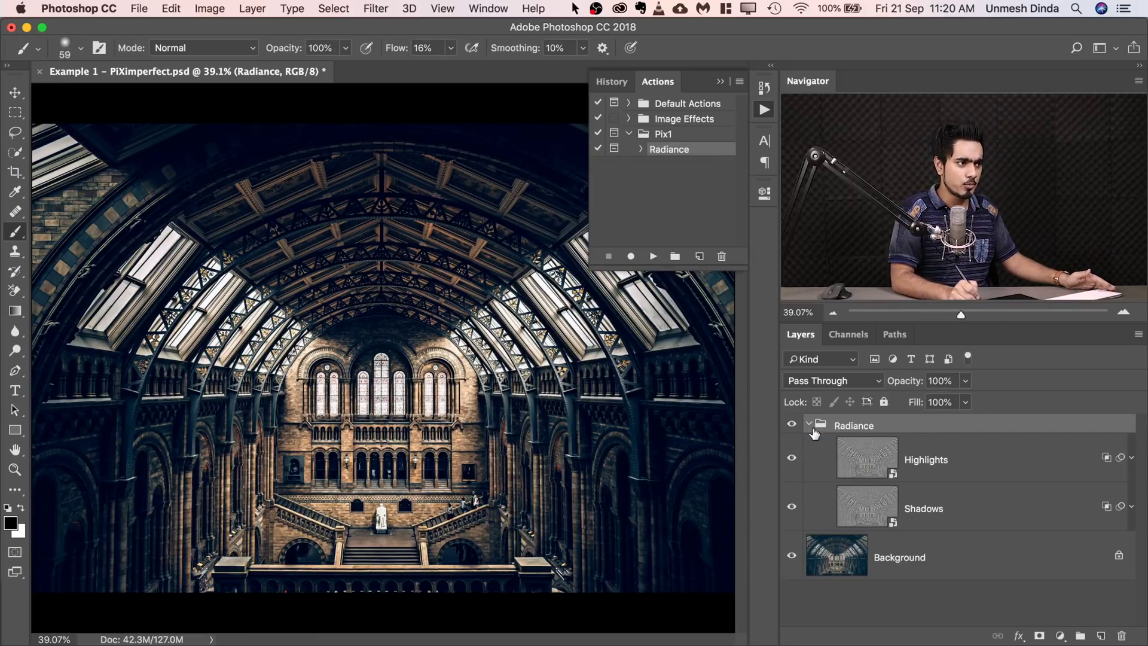
left_click(928, 458)
mouse_move(912, 405)
left_mouse_down()
mouse_move(895, 405)
mouse_move(914, 405)
left_mouse_up()
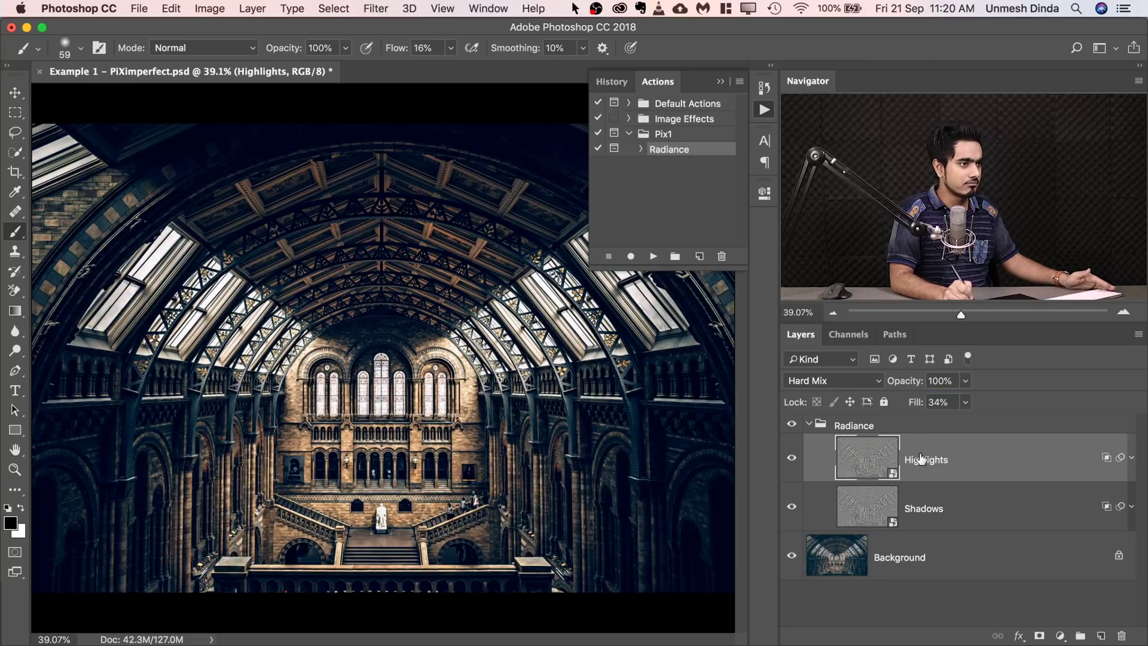
left_click(915, 493)
left_click_drag(918, 405, 905, 406)
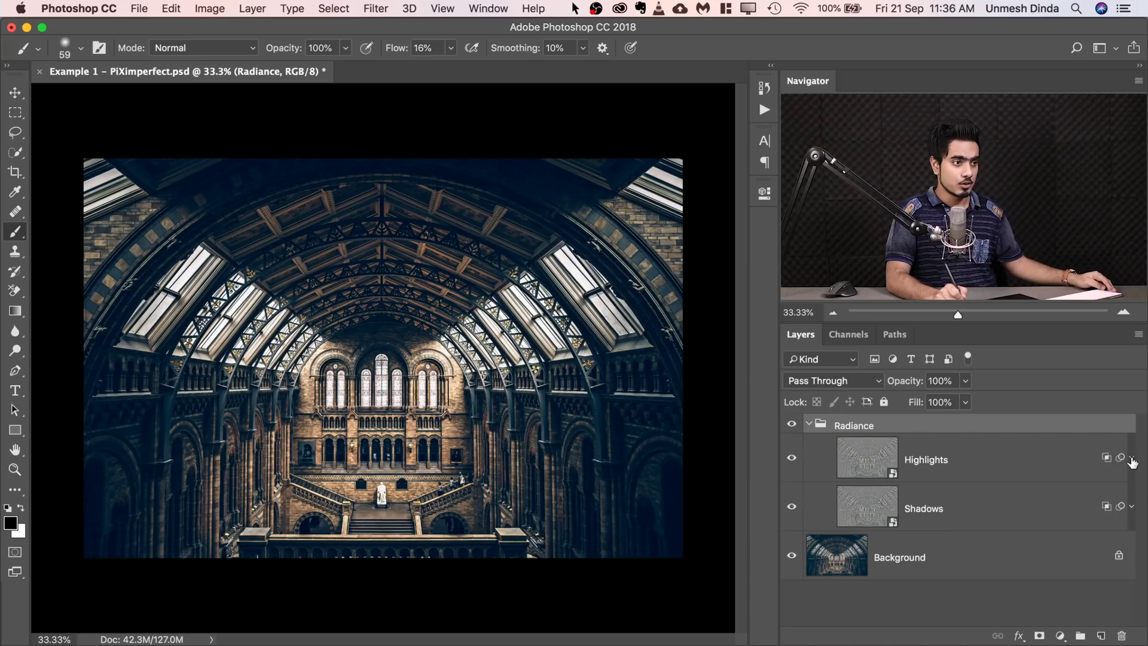
- Reopen the Highlights layer's High Pass smart filter settings and zoom in on the central windows
left_click(1131, 457)
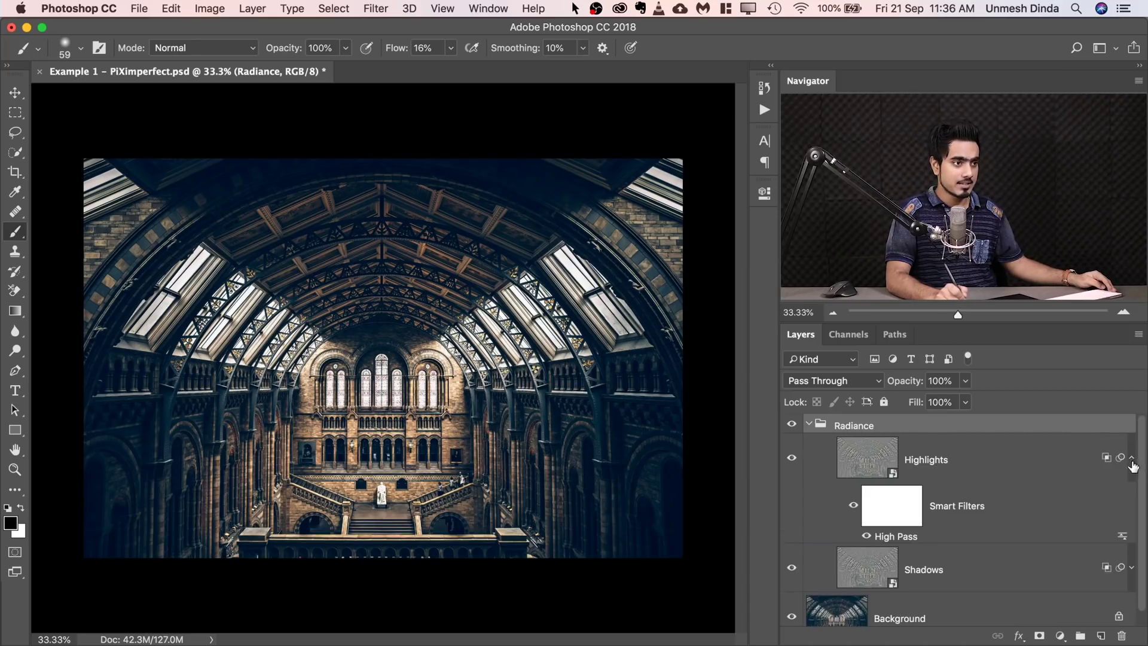
double_click(896, 537)
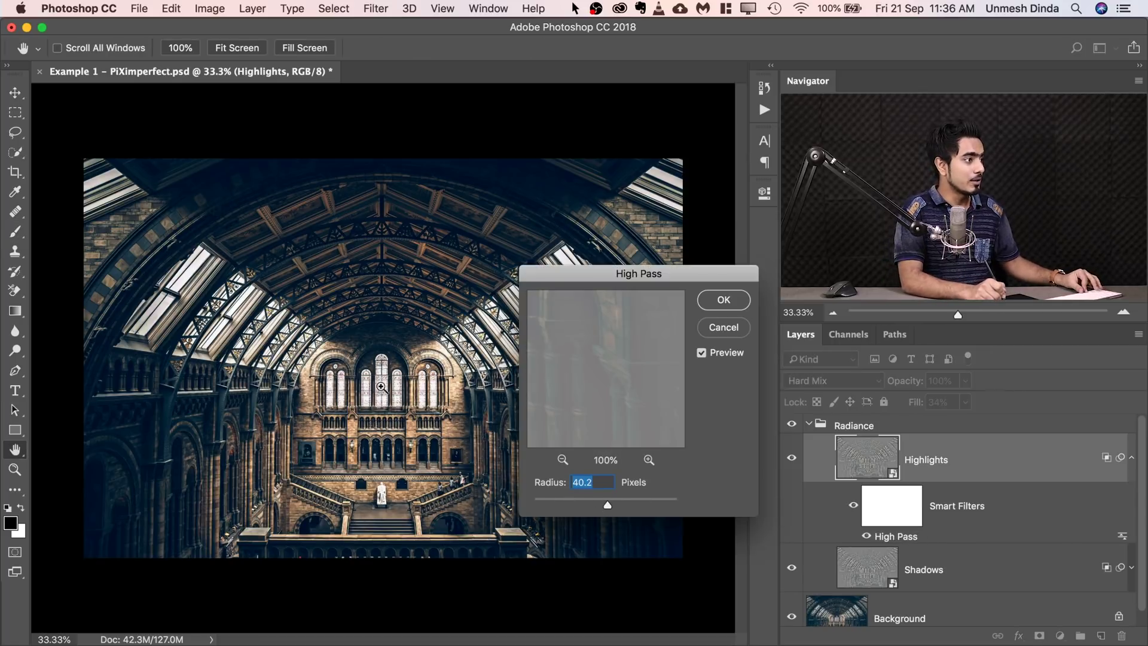
left_click(453, 375, "super")
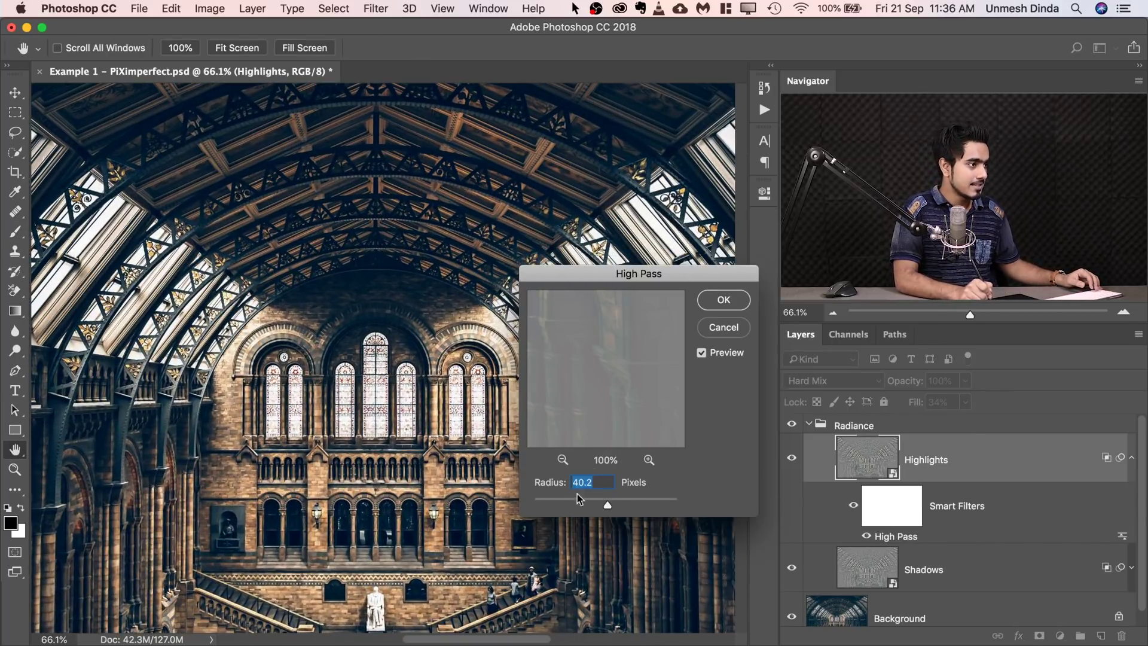
- Adjust the High Pass radius, trying 129.5 before settling at 76.6 pixels
left_click_drag(608, 505, 569, 502)
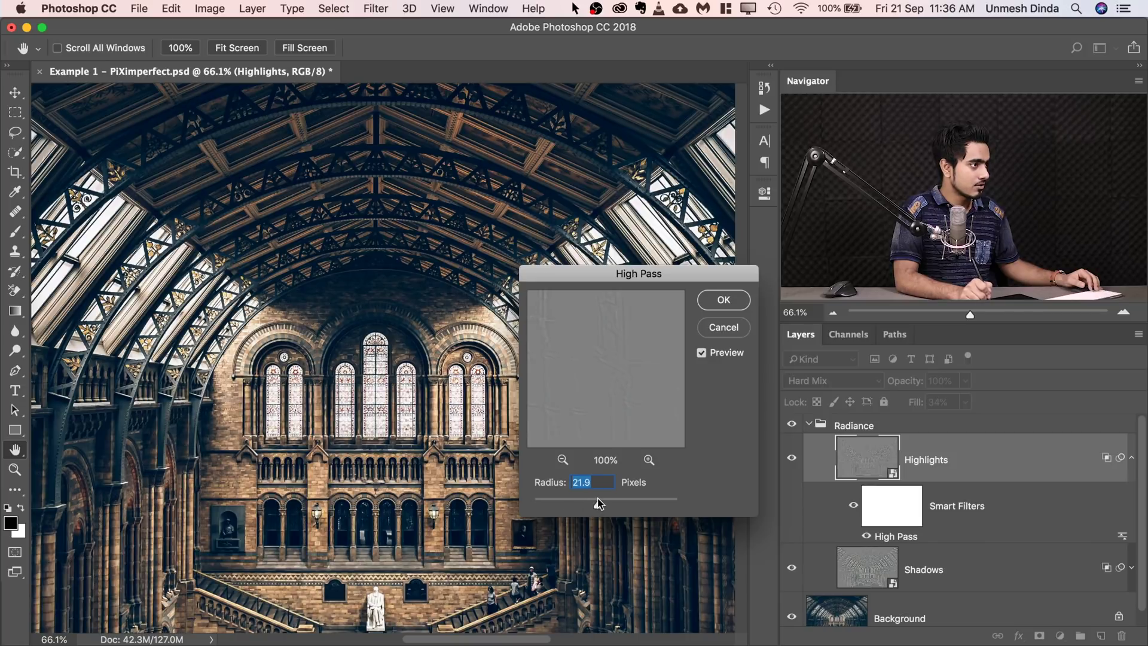
left_click(633, 500)
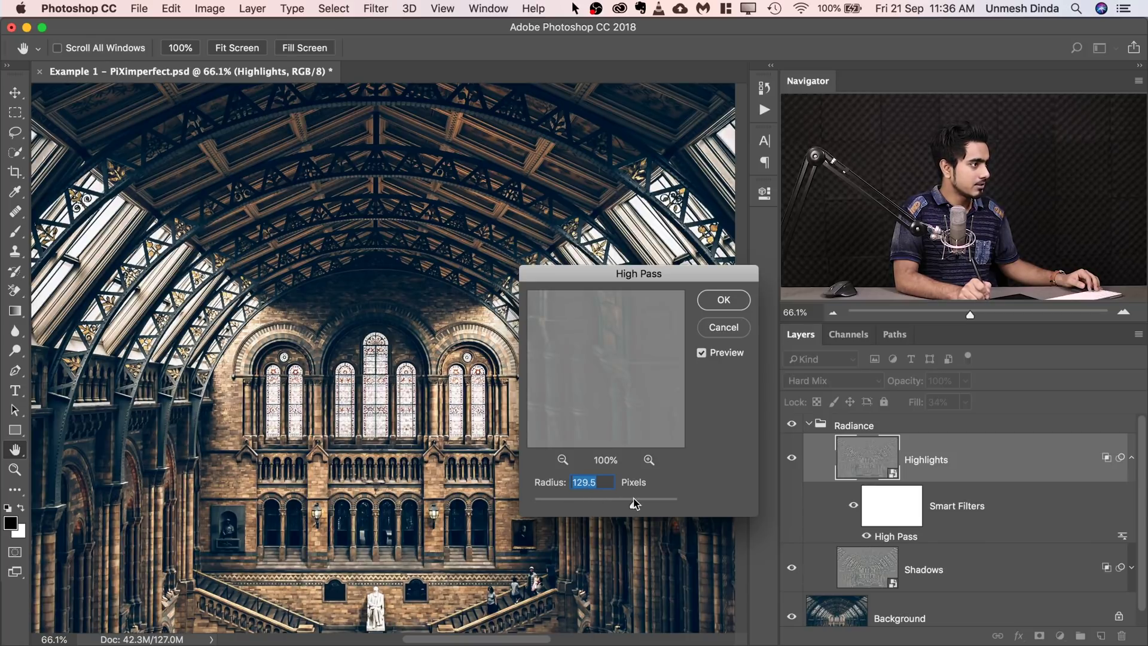
left_click_drag(622, 501, 621, 501)
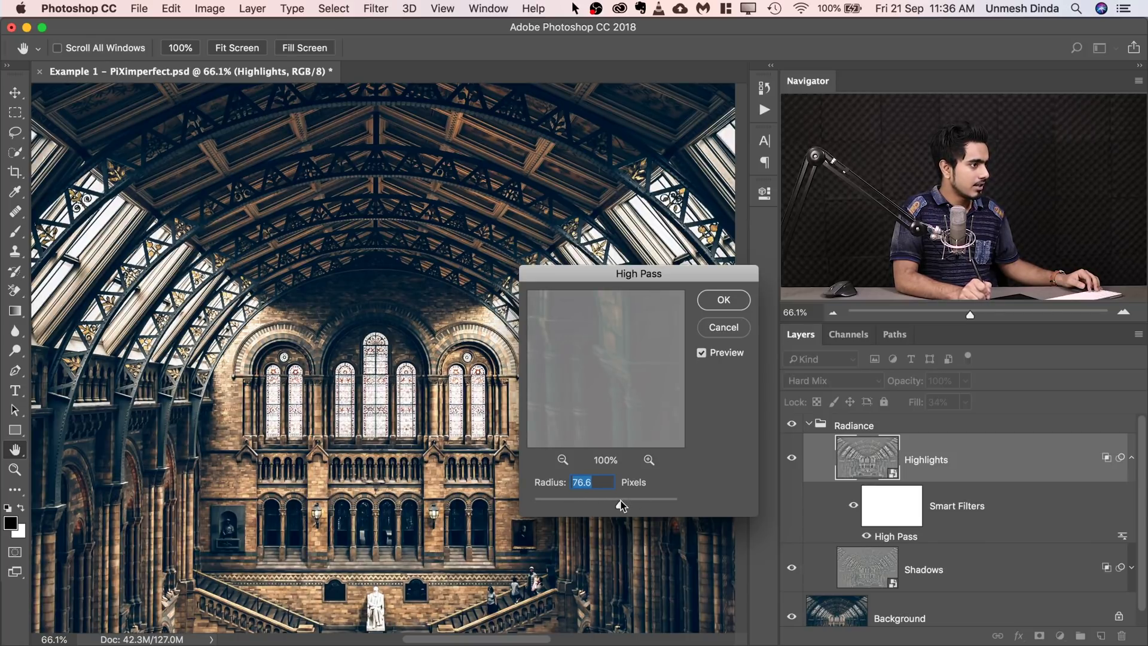